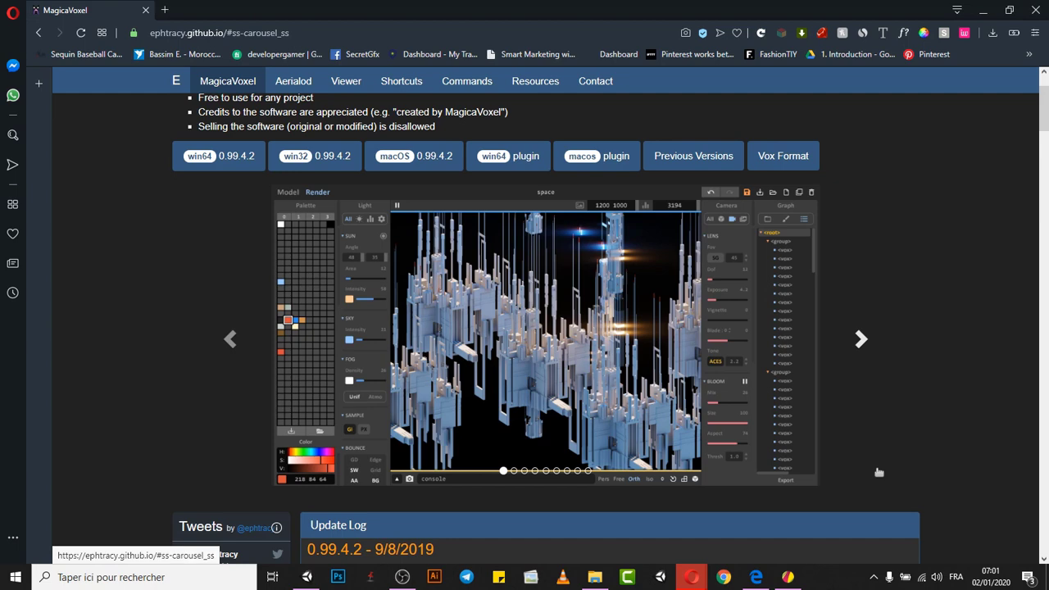
# - Download the win64 0.99.4.2 build of MagicaVoxel and show the downloaded file in its folder
pyautogui.scroll(2, 971, 251)
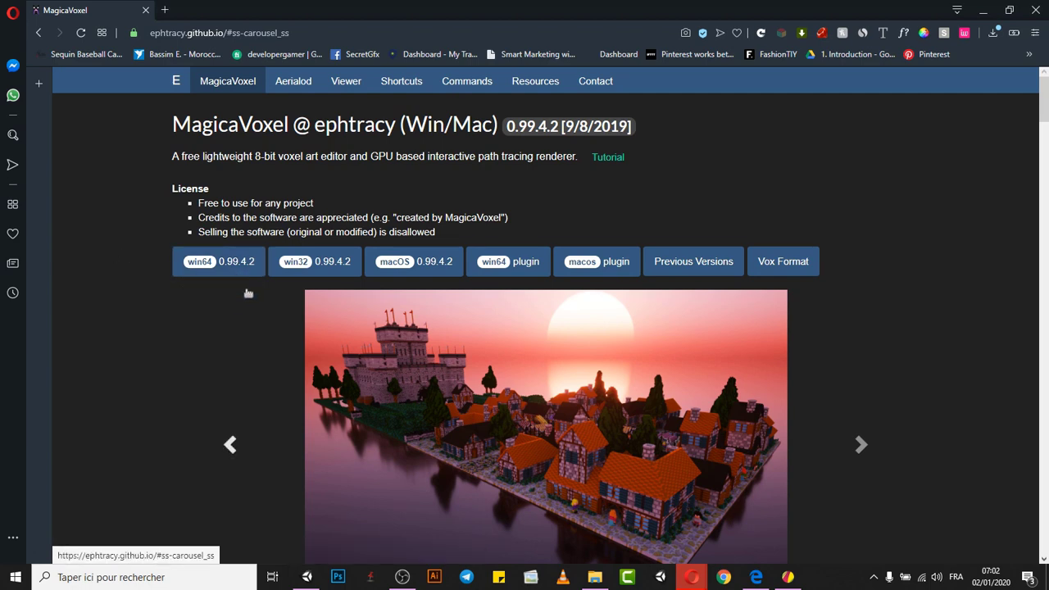
pyautogui.click(205, 268)
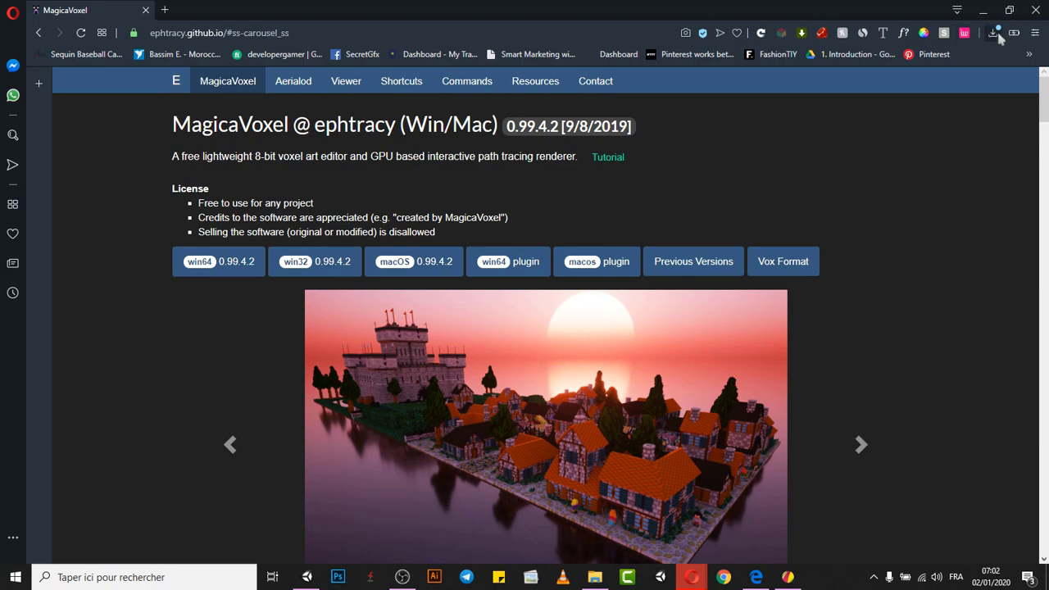
pyautogui.click(981, 82)
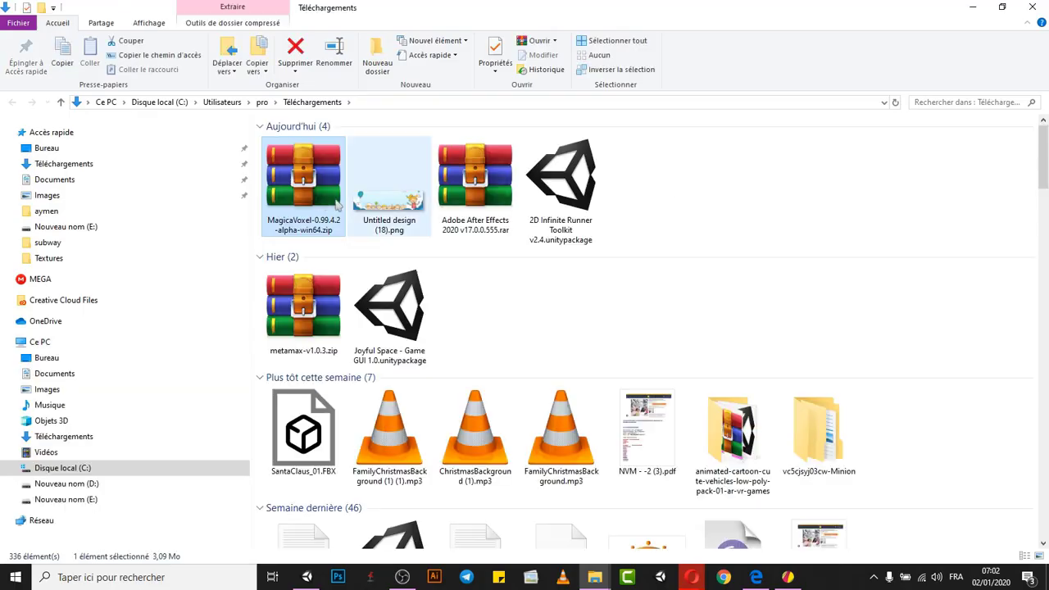
# - Open the archive MagicaVoxel-0.99.4.2-alpha-win64.zip in WinRAR, dismiss the purchase notice, and enter the program folder inside it
pyautogui.doubleClick(300, 187)
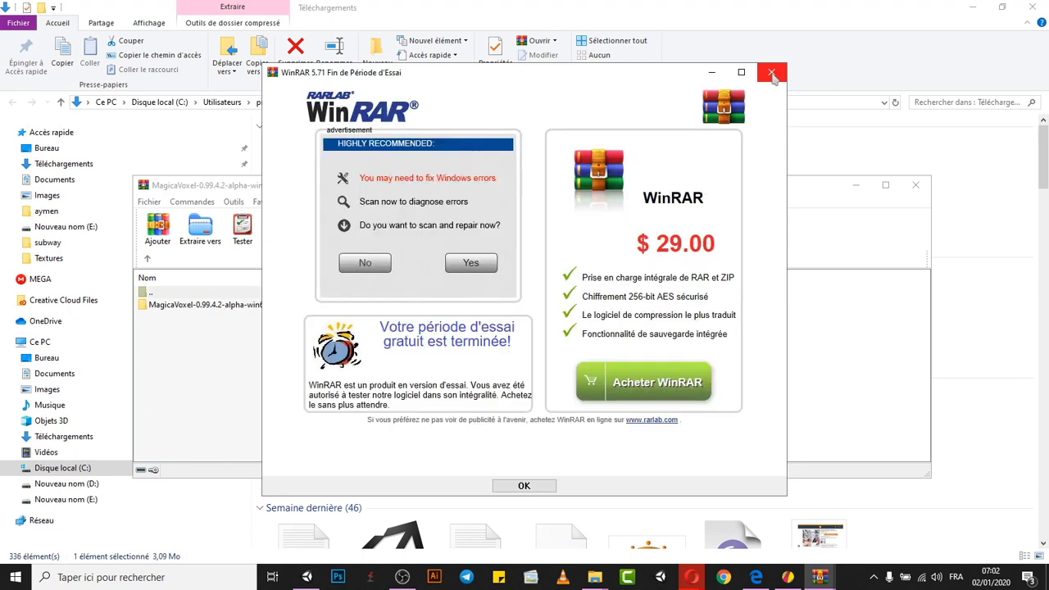
pyautogui.click(771, 73)
pyautogui.doubleClick(278, 305)
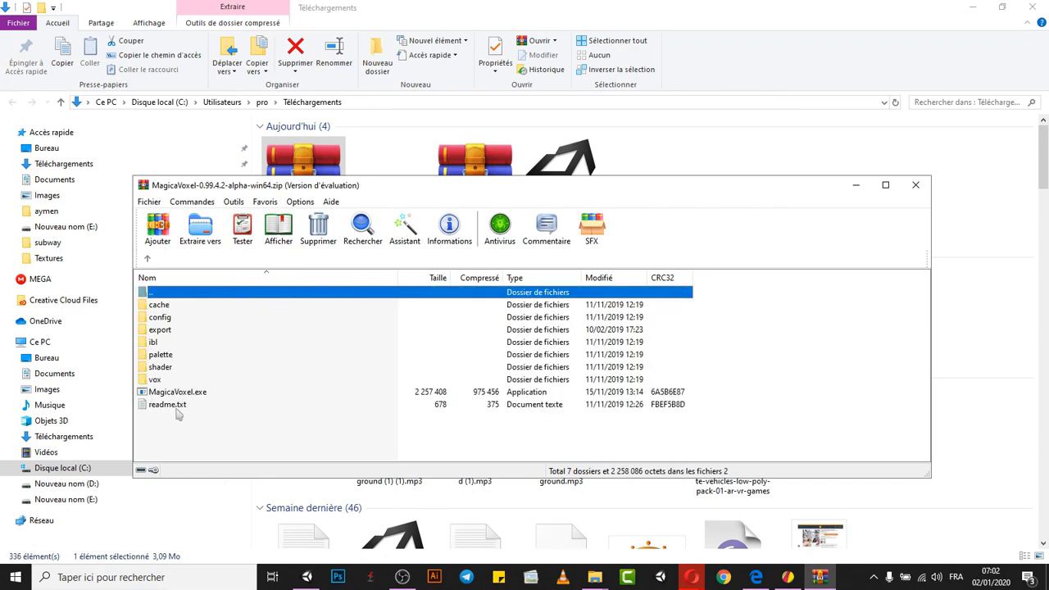
# - Open the existing MagicaVoxel-0.99.4.2-alpha-win64 folder from the desktop and delete all files and folders in it
pyautogui.click(973, 7)
pyautogui.click(960, 10)
pyautogui.click(983, 10)
pyautogui.click(982, 10)
pyautogui.click(982, 10)
pyautogui.click(982, 10)
pyautogui.click(982, 9)
pyautogui.doubleClick(1020, 92)
pyautogui.moveTo(473, 415); pyautogui.dragTo(227, 120)
pyautogui.press('Delete')
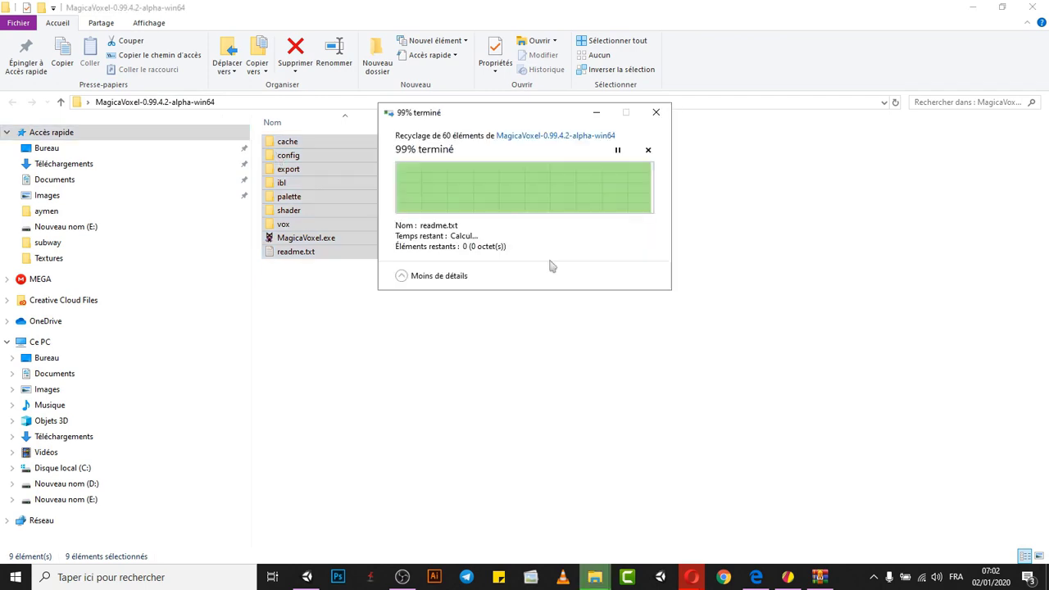
# - Extract all program files from the WinRAR archive into the emptied MagicaVoxel-0.99.4.2-alpha-win64 folder
pyautogui.click(820, 578)
pyautogui.moveTo(273, 410); pyautogui.dragTo(1010, 331)
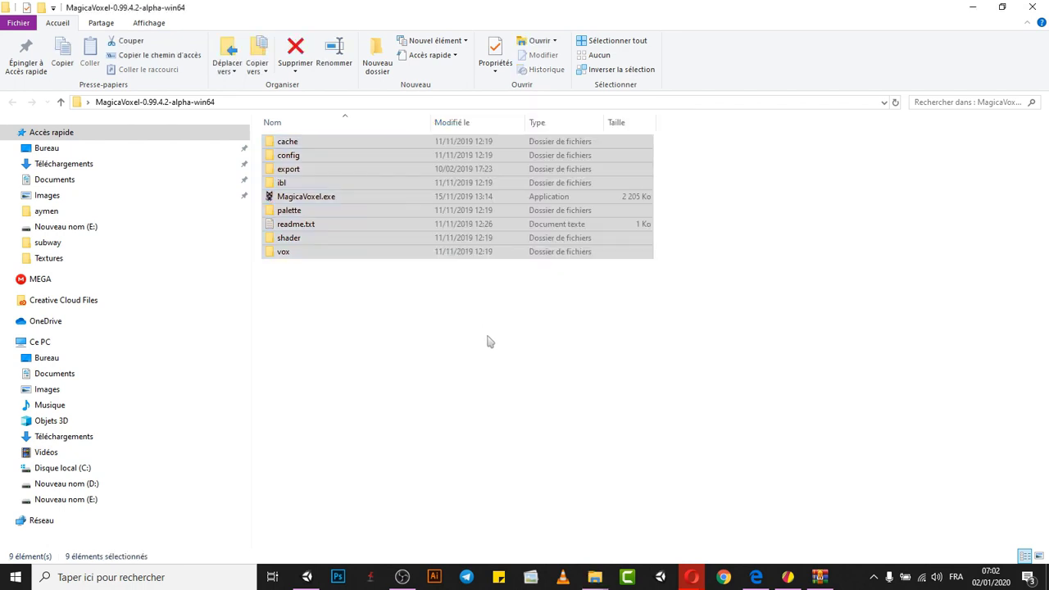
pyautogui.click(440, 330)
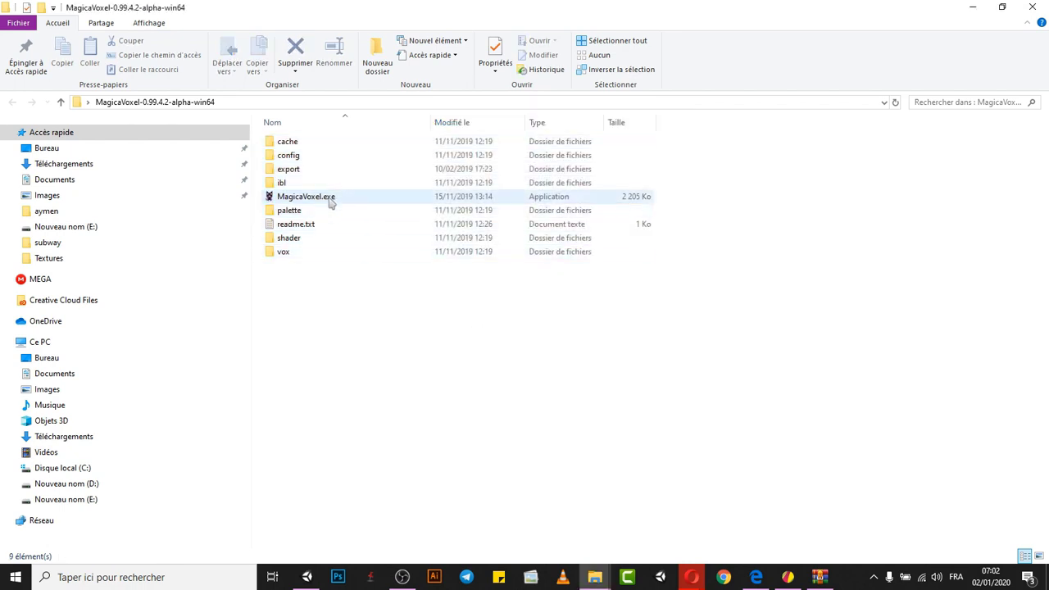
# - Launch MagicaVoxel.exe from the extracted folder and maximize its window
pyautogui.doubleClick(330, 200)
pyautogui.rightClick(330, 200)
pyautogui.click(374, 207)
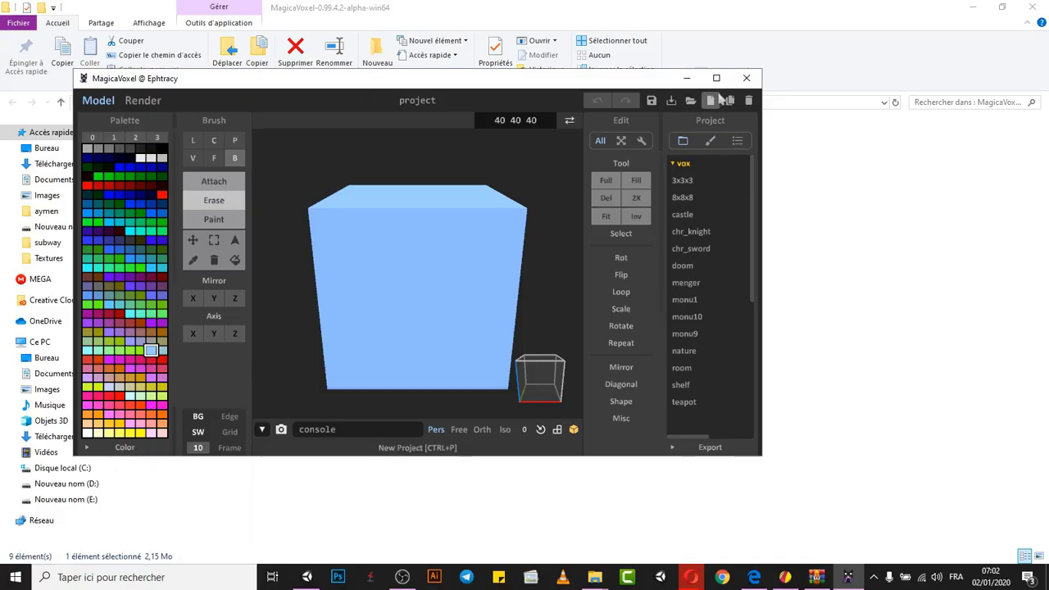
pyautogui.click(717, 78)
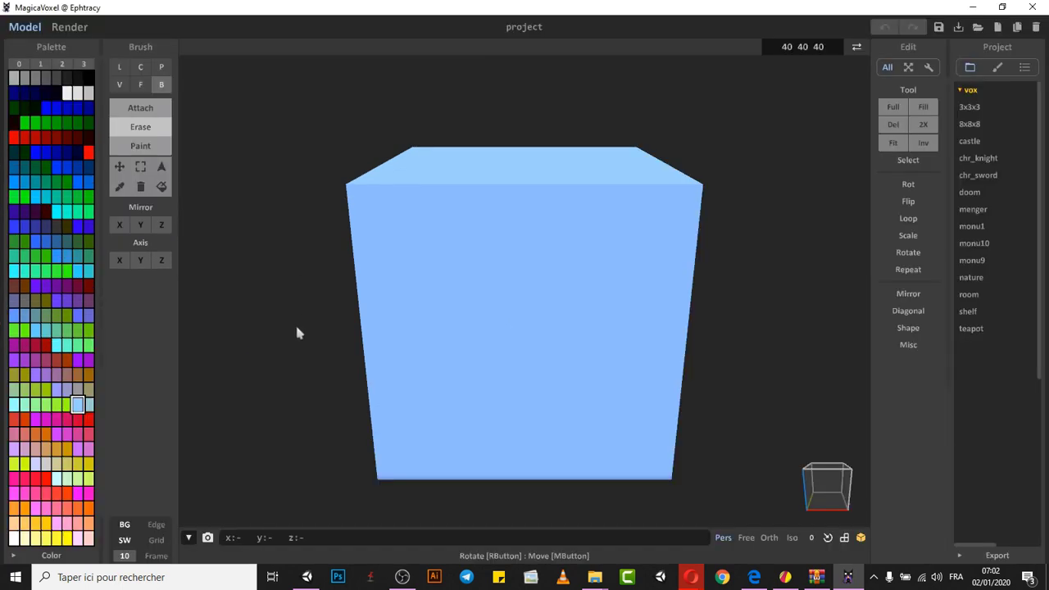
# - Erase a tall door recess and a smaller window recess, each one voxel deep, in the cube's front face
pyautogui.moveTo(464, 211)
pyautogui.mouseDown()
pyautogui.moveTo(520, 375)
pyautogui.moveTo(555, 393)
pyautogui.moveTo(574, 523)
pyautogui.moveTo(601, 484)
pyautogui.moveTo(581, 459)
pyautogui.moveTo(575, 480)
pyautogui.mouseUp()
pyautogui.moveTo(611, 237)
pyautogui.mouseDown()
pyautogui.moveTo(668, 297)
pyautogui.moveTo(669, 339)
pyautogui.mouseUp()
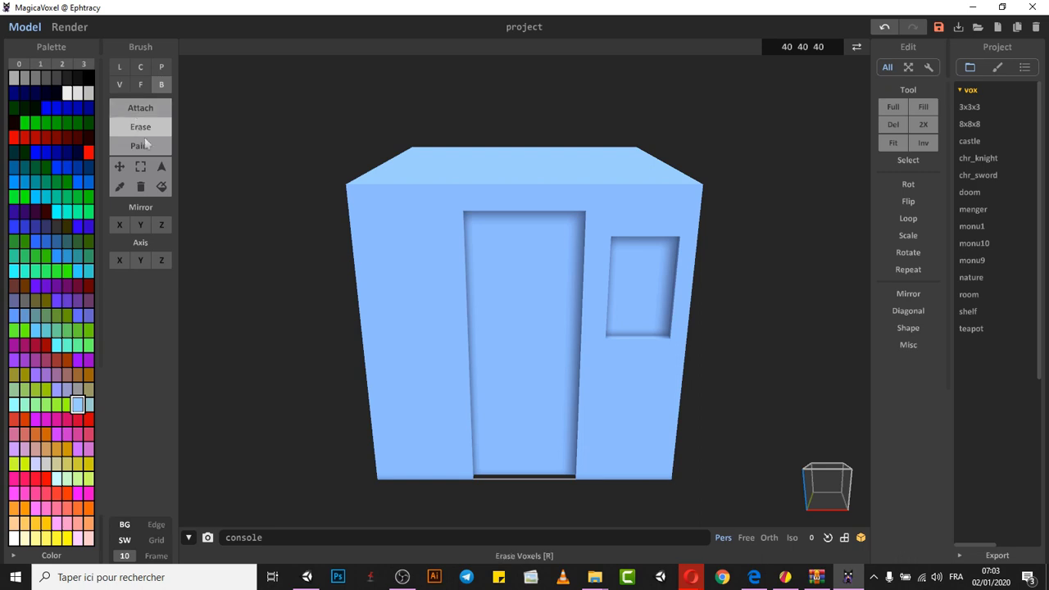
# - Paint the window recess dark navy blue, including its back, side and upper edge voxels
pyautogui.click(141, 144)
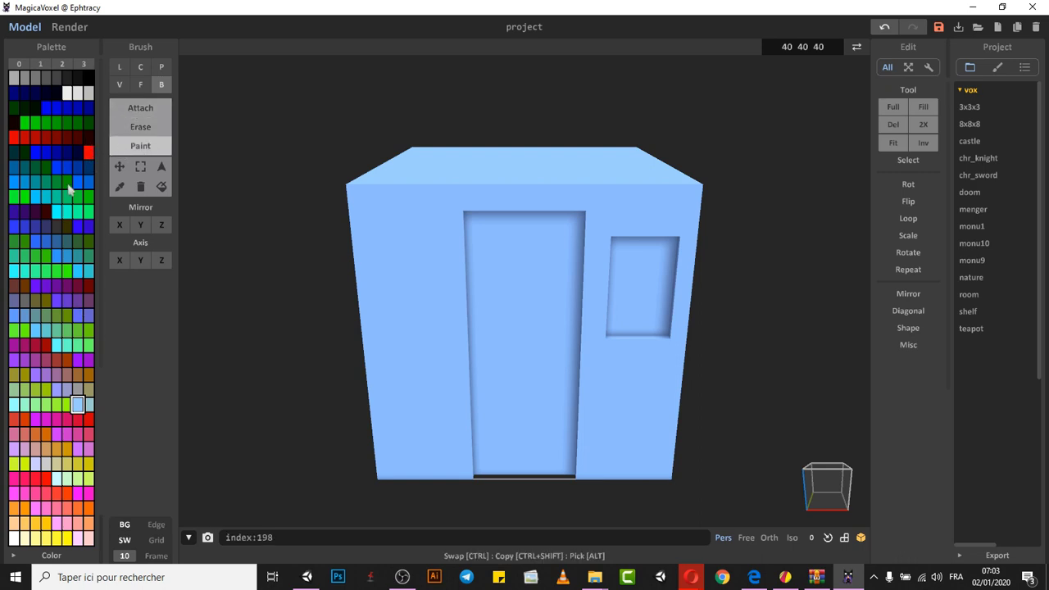
pyautogui.click(77, 151)
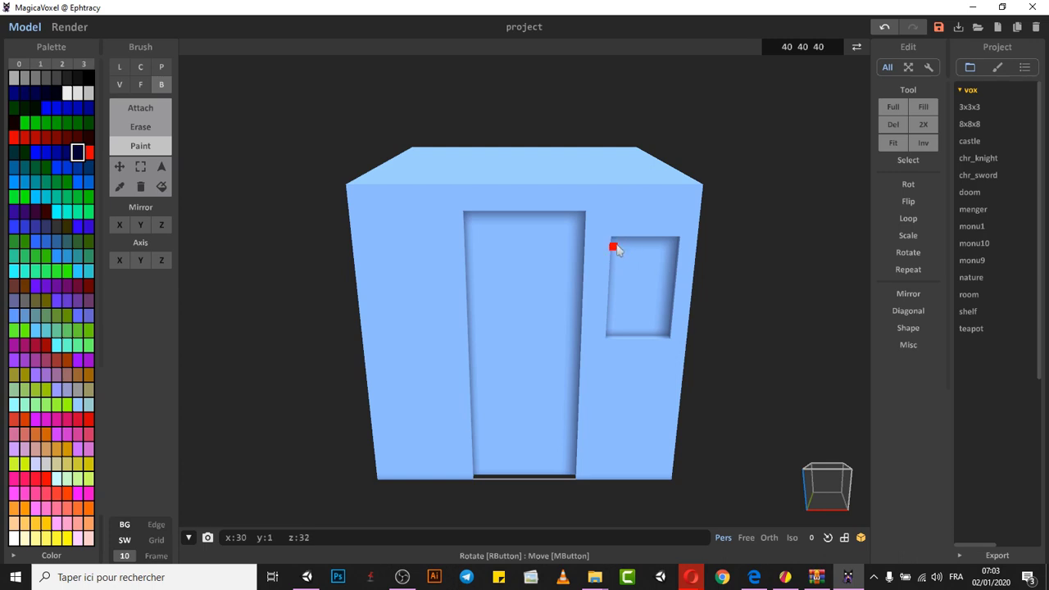
pyautogui.moveTo(621, 249)
pyautogui.mouseDown()
pyautogui.moveTo(635, 293)
pyautogui.moveTo(666, 327)
pyautogui.mouseUp()
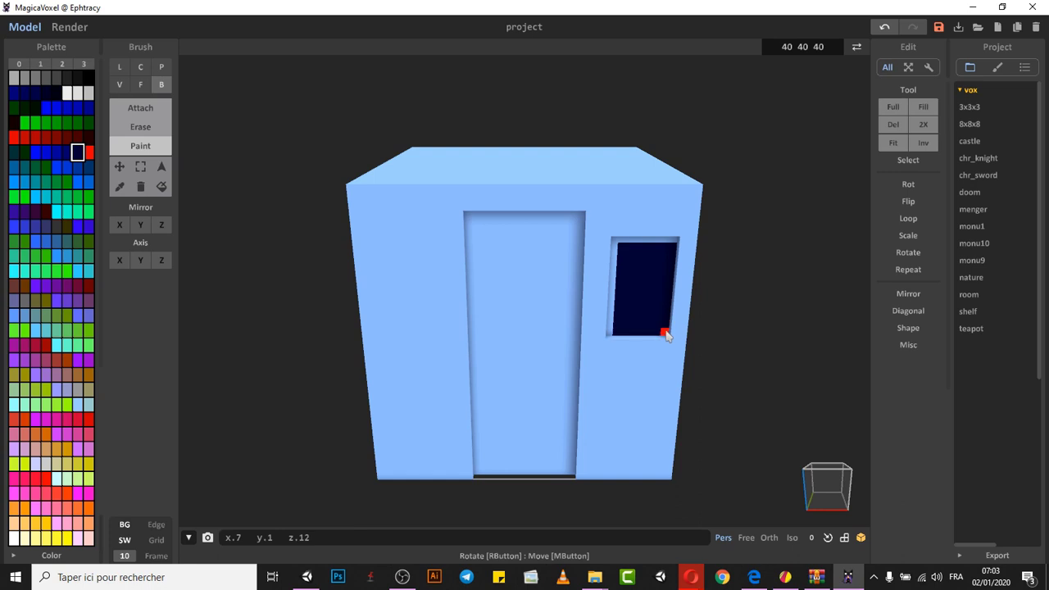
pyautogui.moveTo(612, 303)
pyautogui.mouseDown()
pyautogui.moveTo(611, 328)
pyautogui.moveTo(615, 243)
pyautogui.moveTo(650, 248)
pyautogui.mouseUp()
pyautogui.moveTo(596, 305); pyautogui.dragTo(616, 210, button='right')
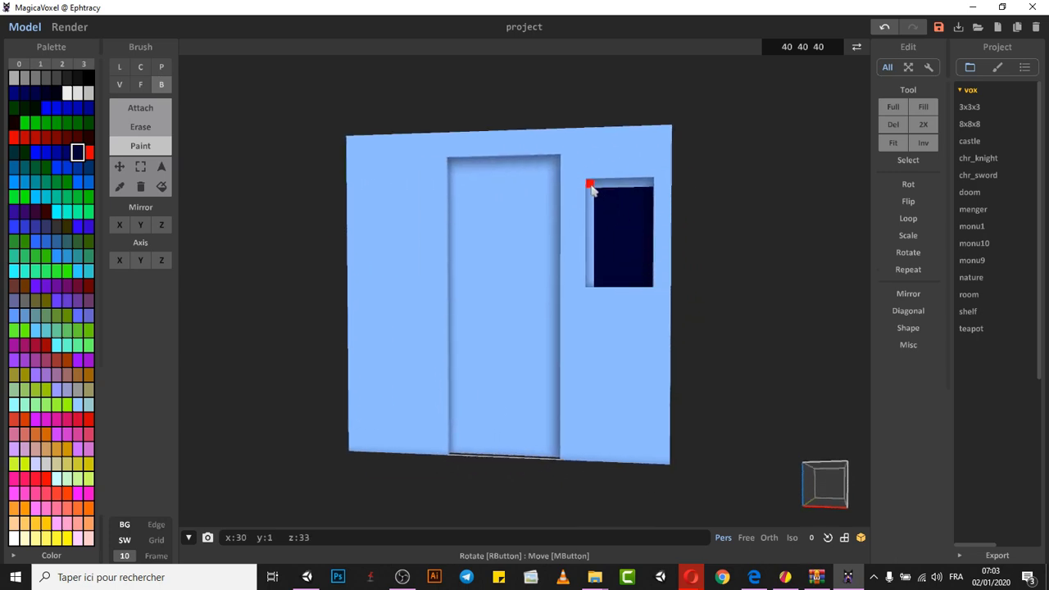
pyautogui.moveTo(592, 193); pyautogui.dragTo(593, 277)
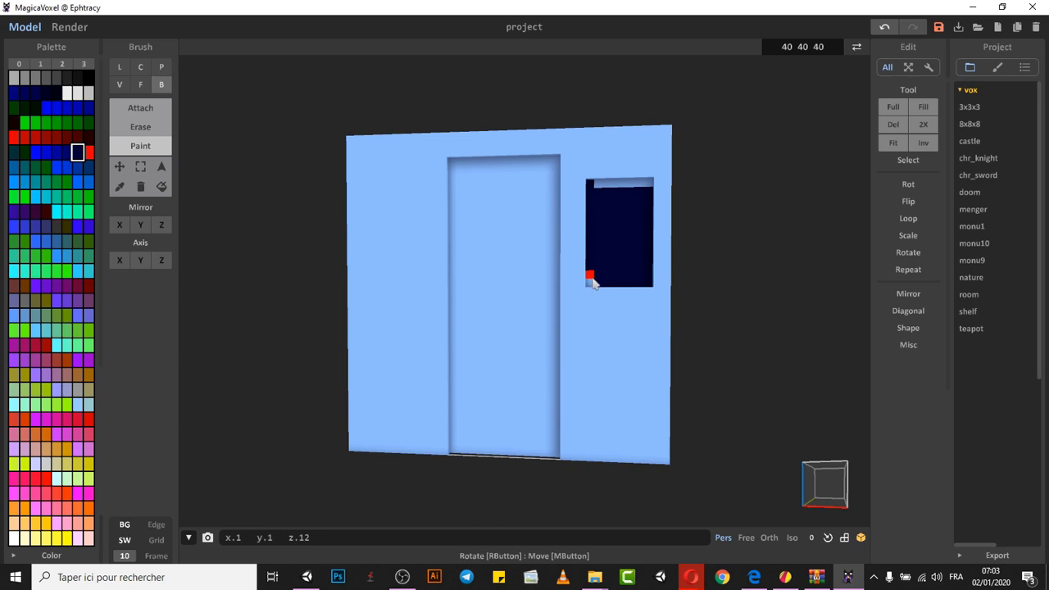
pyautogui.moveTo(597, 190); pyautogui.dragTo(647, 189)
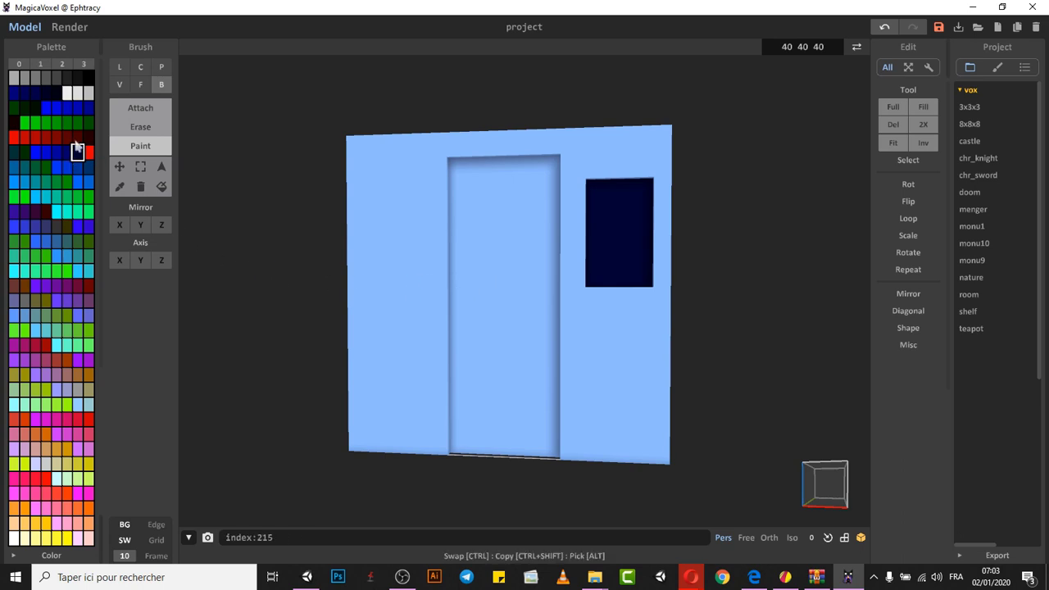
# - Paint the door recess dark yellow, undoing the stroke that spills onto the wall and repainting within the recess
pyautogui.click(88, 465)
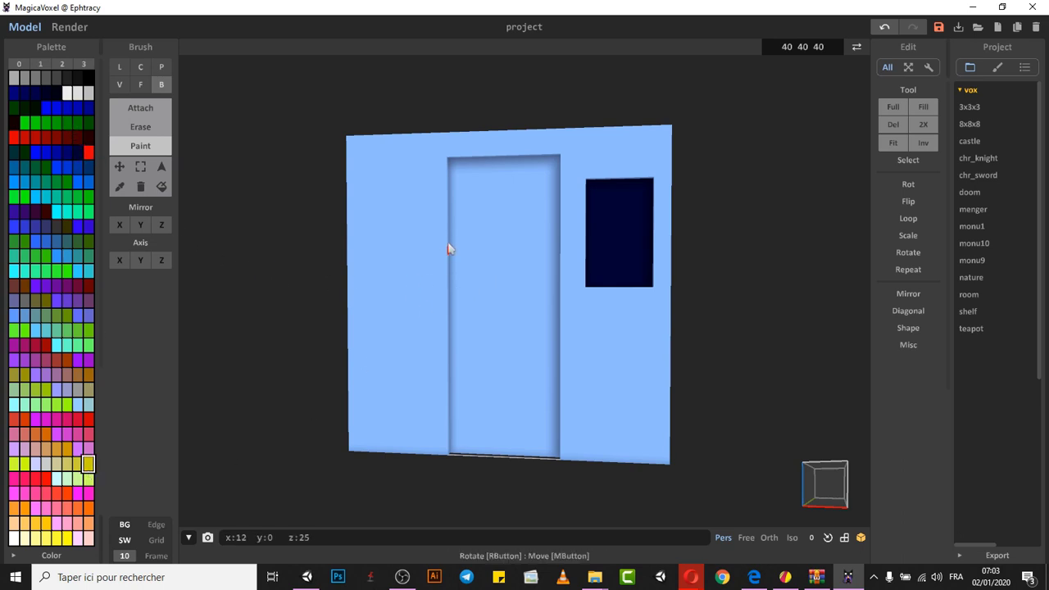
pyautogui.moveTo(453, 165)
pyautogui.mouseDown()
pyautogui.moveTo(520, 177)
pyautogui.moveTo(553, 201)
pyautogui.moveTo(546, 435)
pyautogui.moveTo(552, 462)
pyautogui.moveTo(563, 456)
pyautogui.mouseUp()
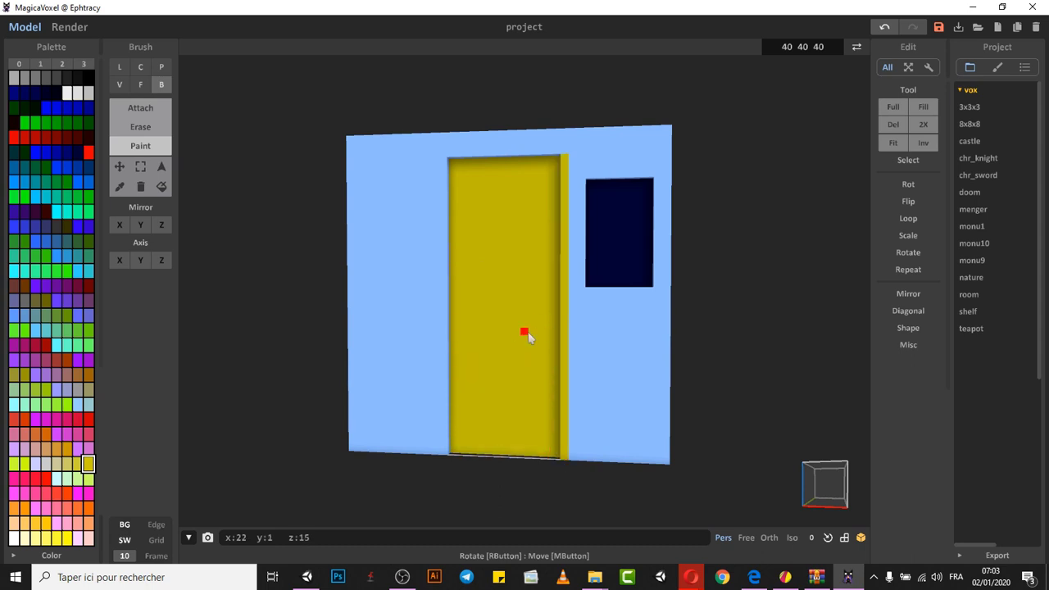
pyautogui.hotkey('ctrl', 'z')
pyautogui.moveTo(557, 161)
pyautogui.mouseDown()
pyautogui.moveTo(569, 332)
pyautogui.moveTo(557, 333)
pyautogui.moveTo(559, 448)
pyautogui.moveTo(454, 452)
pyautogui.mouseUp()
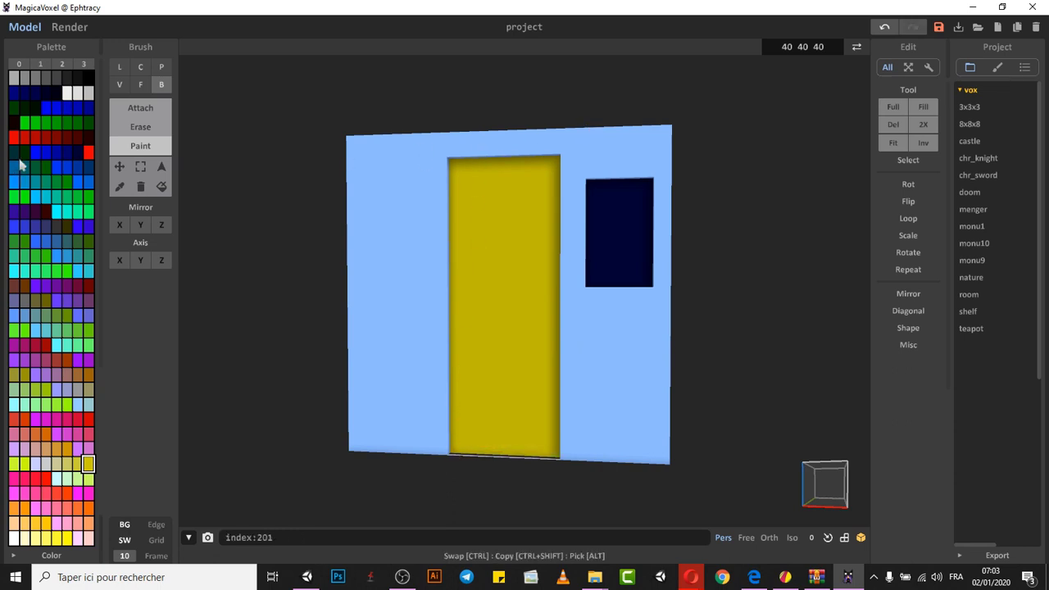
# - Erase a horizontal slot about 8 voxels wide and 3 voxels high in the upper part of the yellow door
pyautogui.click(86, 154)
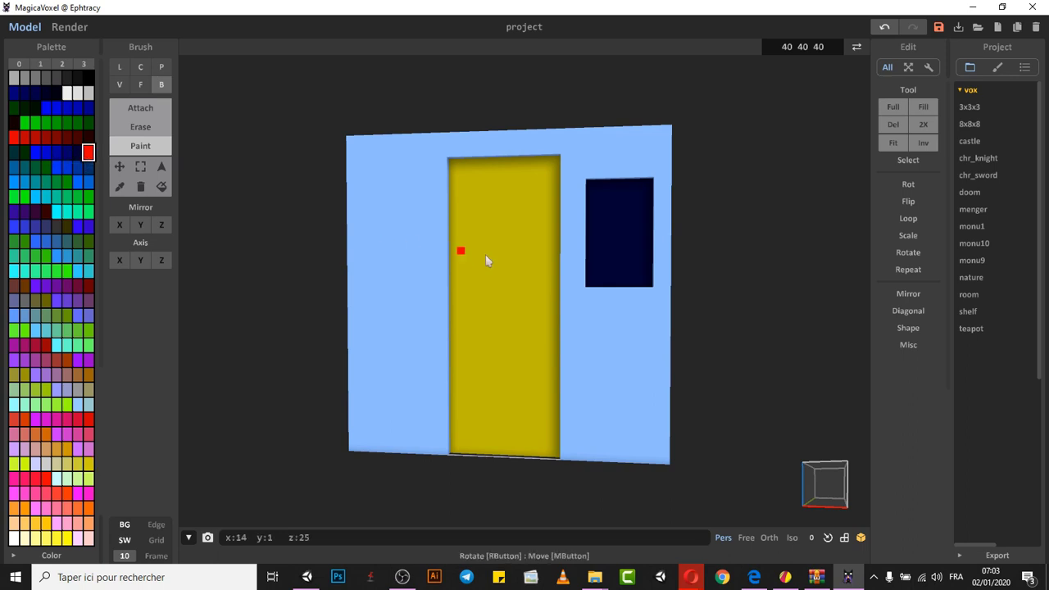
pyautogui.click(476, 213)
pyautogui.click(140, 126)
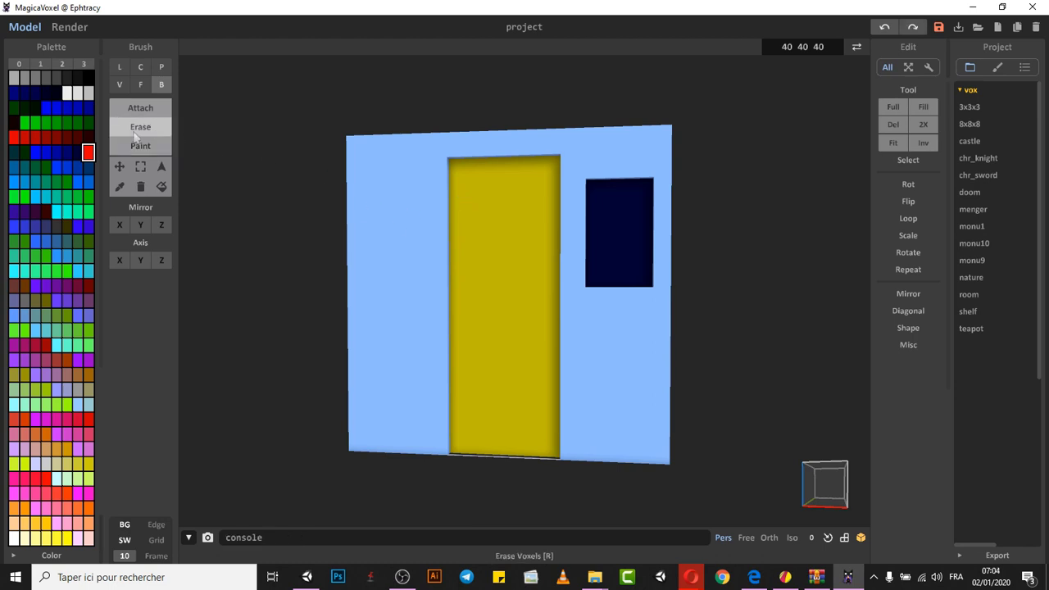
pyautogui.moveTo(523, 207)
pyautogui.mouseDown(button='right')
pyautogui.moveTo(546, 210)
pyautogui.moveTo(515, 206)
pyautogui.mouseUp(button='right')
pyautogui.moveTo(500, 209)
pyautogui.mouseDown()
pyautogui.moveTo(558, 222)
pyautogui.moveTo(549, 230)
pyautogui.mouseUp()
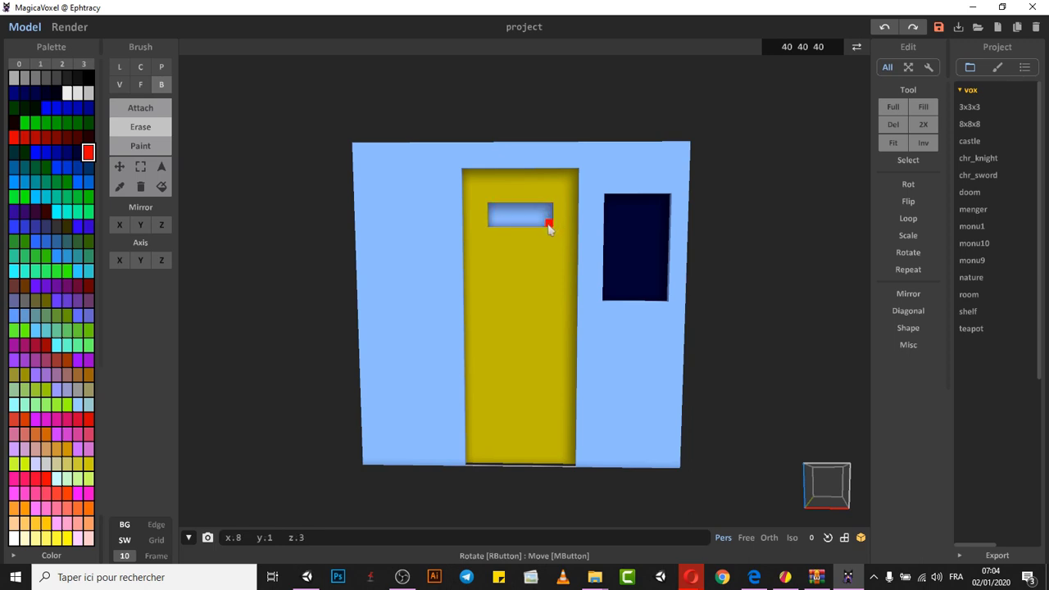
# - Paint the slot in the upper part of the door very dark red
pyautogui.click(87, 137)
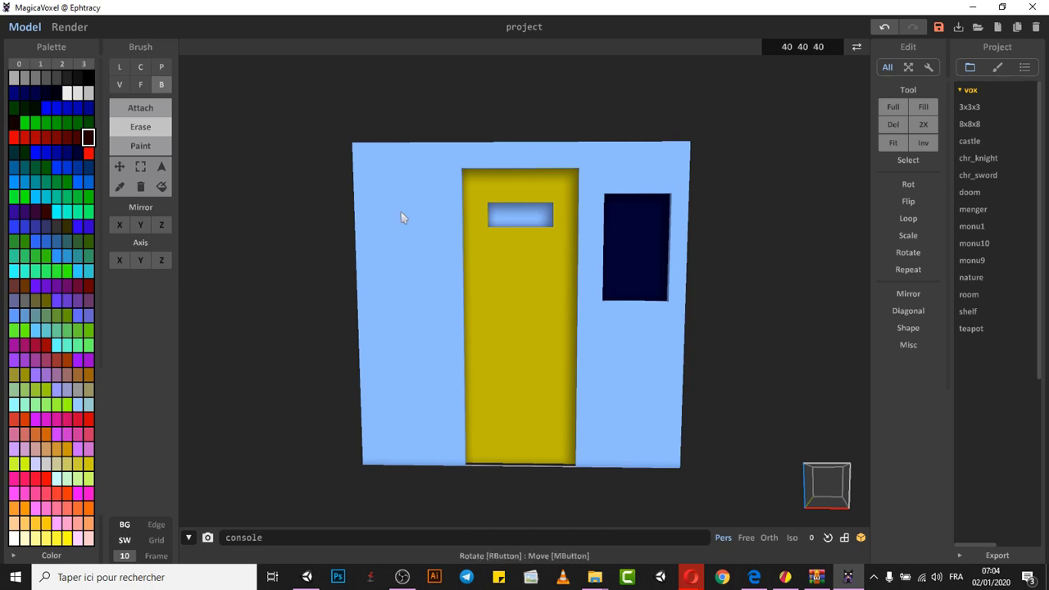
pyautogui.click(140, 145)
pyautogui.moveTo(492, 212)
pyautogui.mouseDown()
pyautogui.moveTo(560, 209)
pyautogui.moveTo(546, 214)
pyautogui.moveTo(550, 227)
pyautogui.mouseUp()
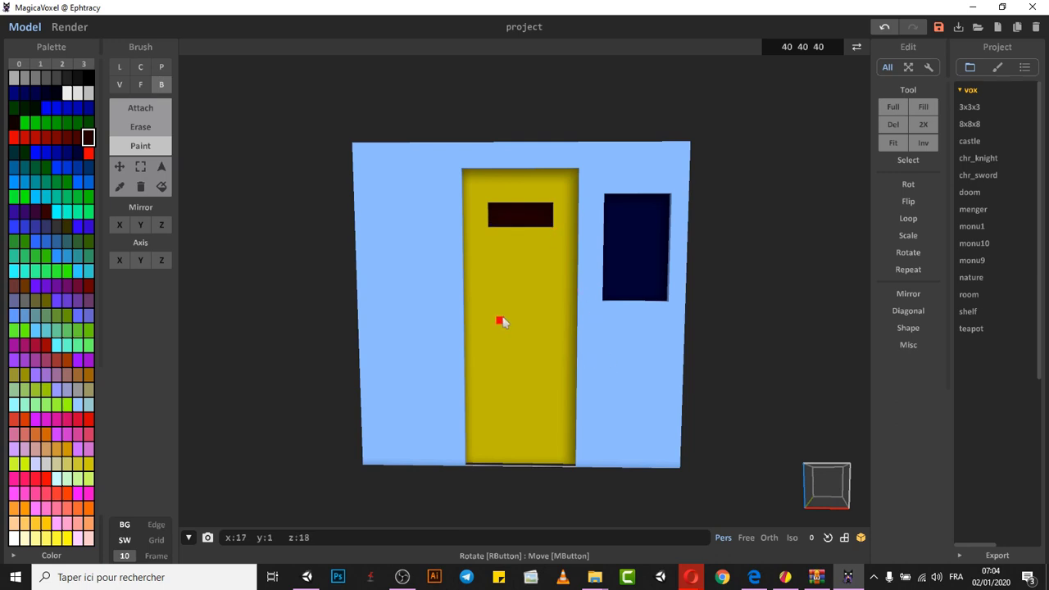
# - Switch the camera to the isometric view and delete all voxels of the model
pyautogui.moveTo(604, 274); pyautogui.dragTo(726, 269, button='right')
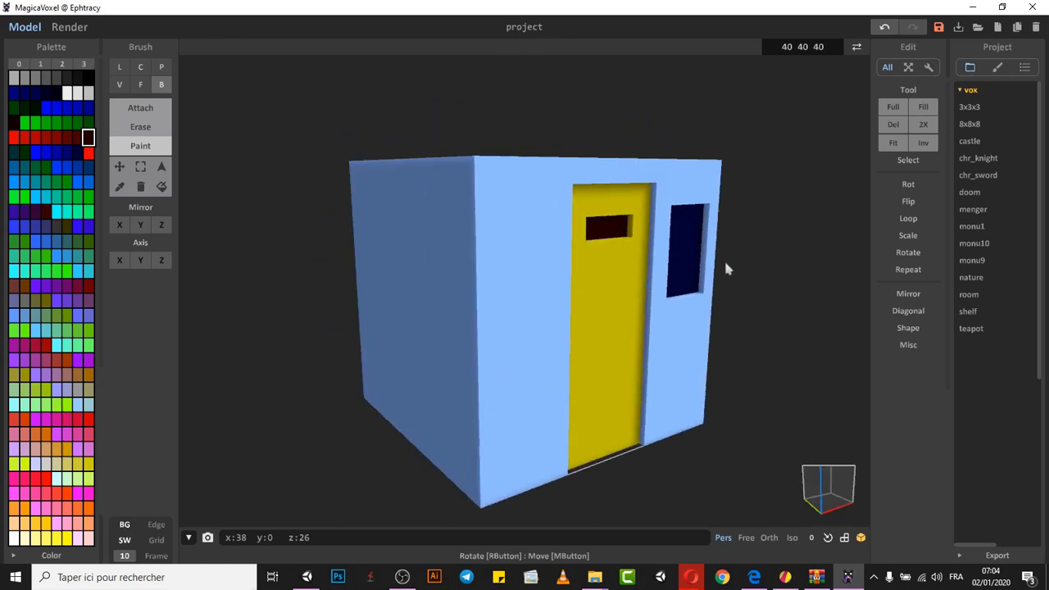
pyautogui.click(793, 539)
pyautogui.click(825, 489)
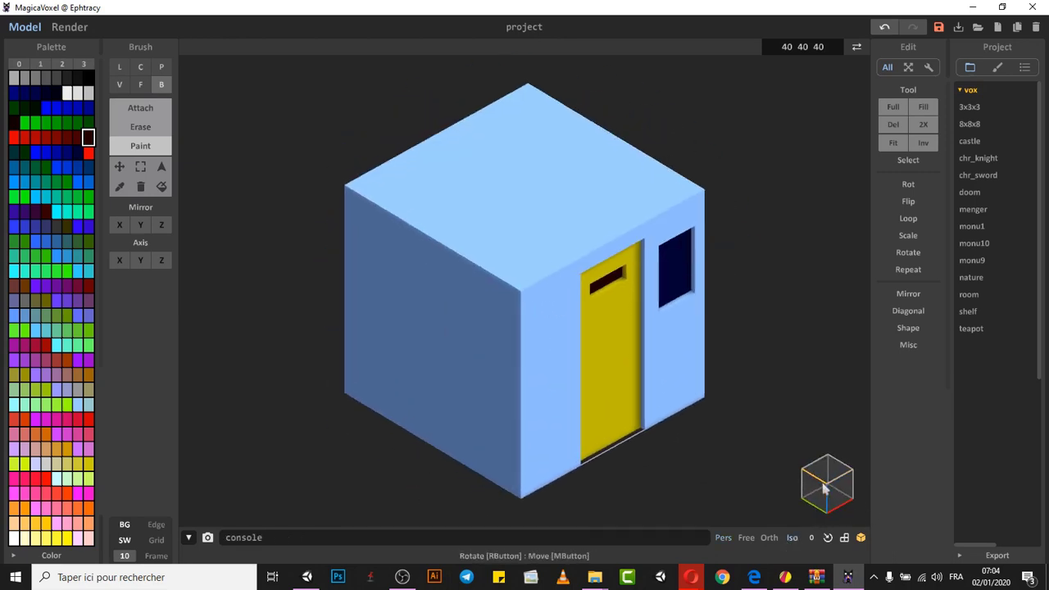
pyautogui.press('Delete')
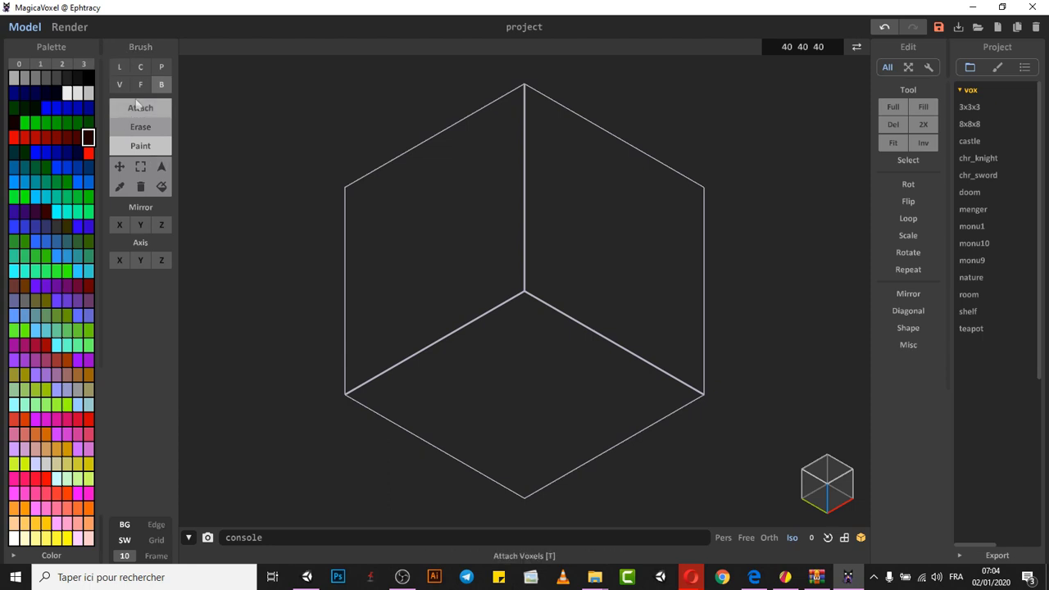
# - Try attaching a straight line of voxels across the floor with the Line brush, and undo it
pyautogui.click(120, 67)
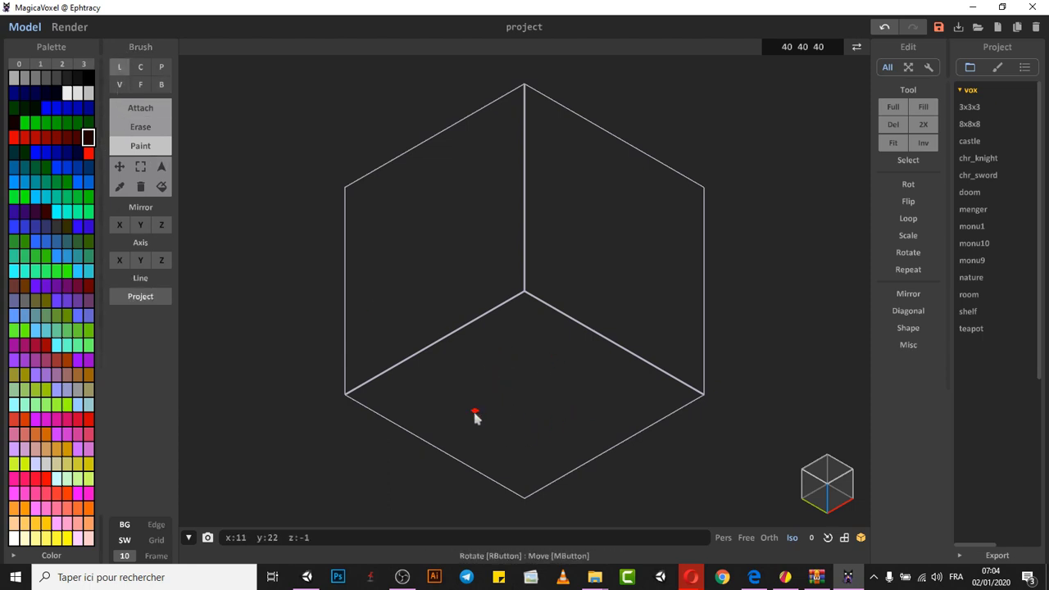
pyautogui.click(141, 108)
pyautogui.moveTo(433, 374); pyautogui.dragTo(668, 399)
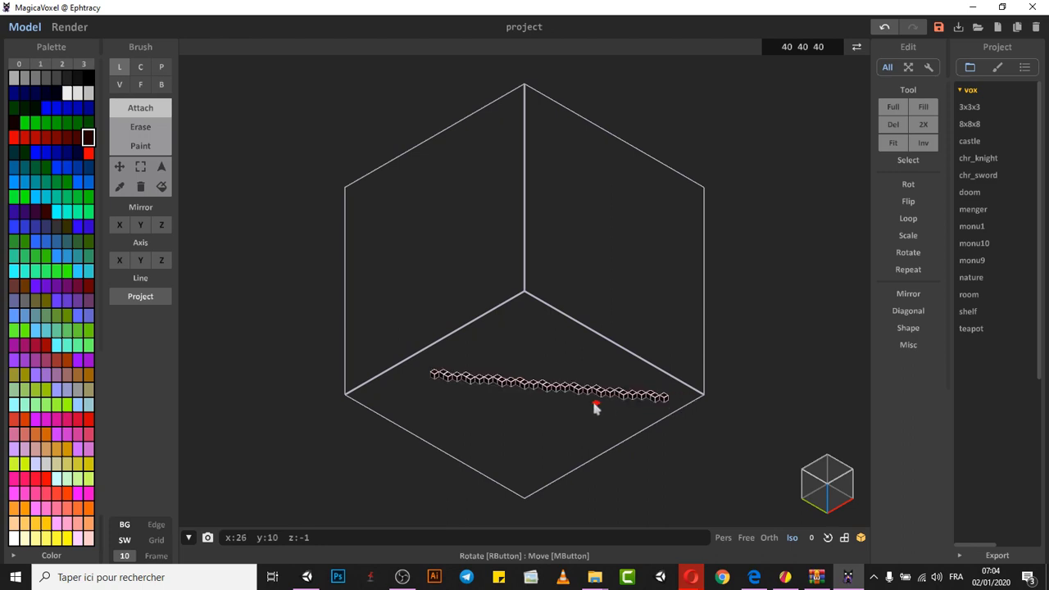
pyautogui.hotkey('ctrl', 'z')
# - Attach a filled circle of voxels on the floor with the Center brush and repaint it yellow-green
pyautogui.click(140, 66)
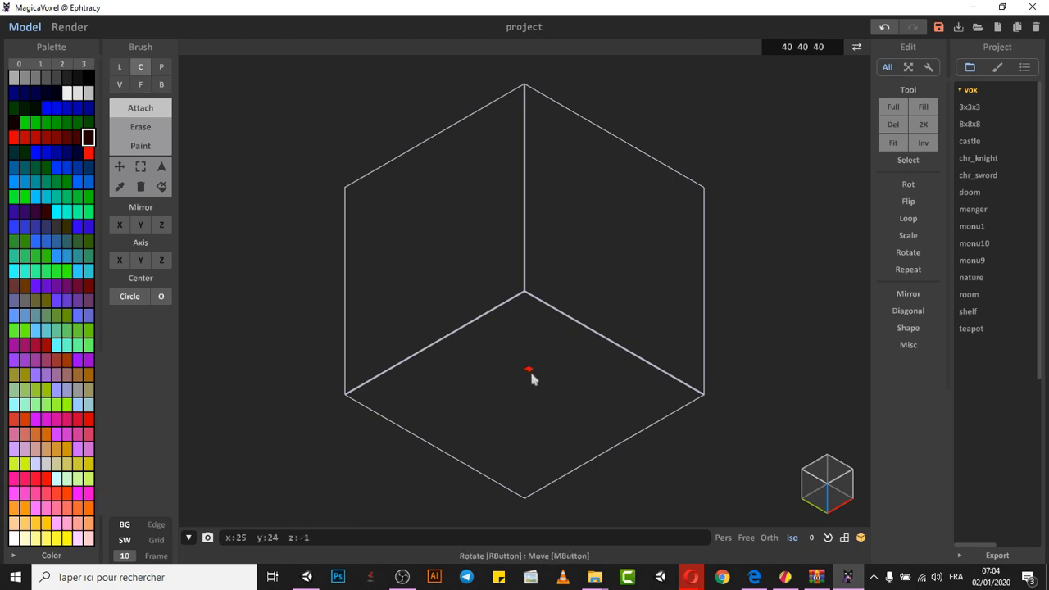
pyautogui.moveTo(499, 379)
pyautogui.mouseDown()
pyautogui.moveTo(562, 433)
pyautogui.moveTo(517, 384)
pyautogui.moveTo(530, 415)
pyautogui.mouseUp()
pyautogui.click(141, 146)
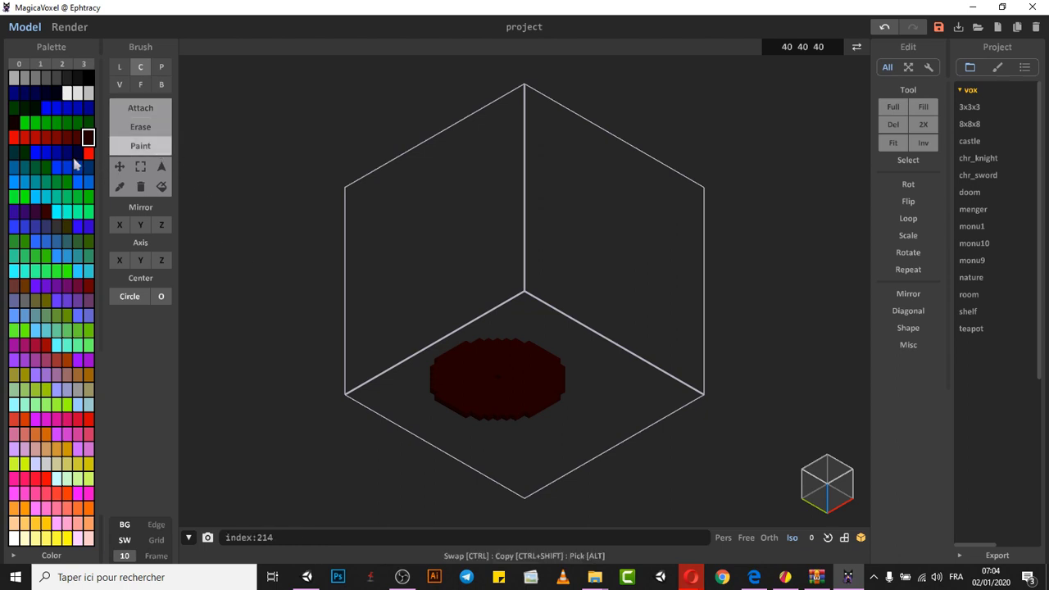
pyautogui.moveTo(529, 414)
pyautogui.mouseDown()
pyautogui.moveTo(468, 346)
pyautogui.moveTo(520, 403)
pyautogui.moveTo(482, 371)
pyautogui.moveTo(492, 368)
pyautogui.moveTo(465, 335)
pyautogui.mouseUp()
pyautogui.moveTo(480, 392); pyautogui.dragTo(569, 346)
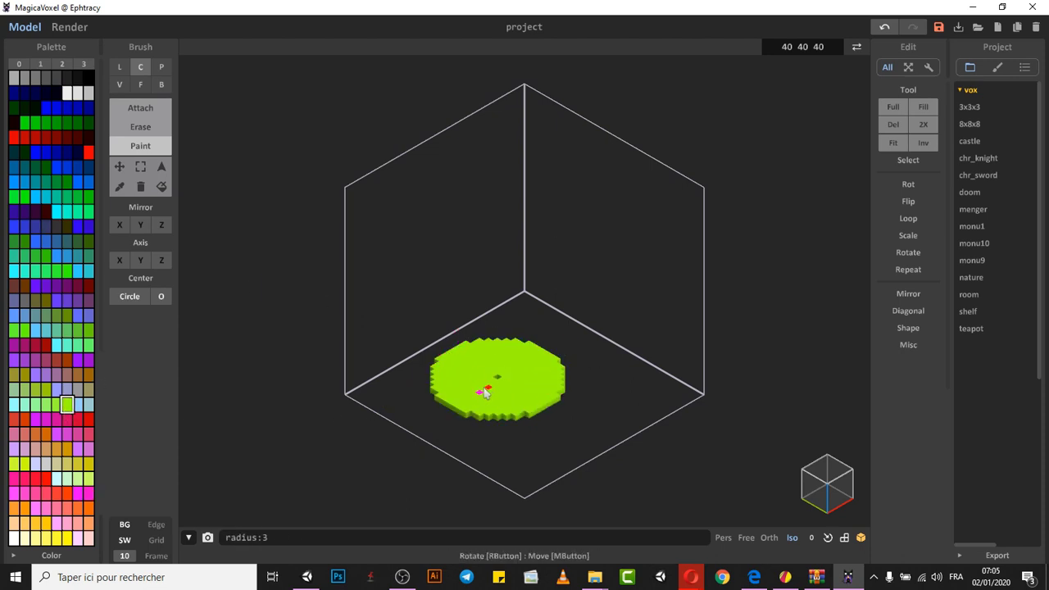
# - Switch to Attach mode, try placing a cube of size 10 beside the disc with the Voxel brush, and undo it
pyautogui.click(161, 67)
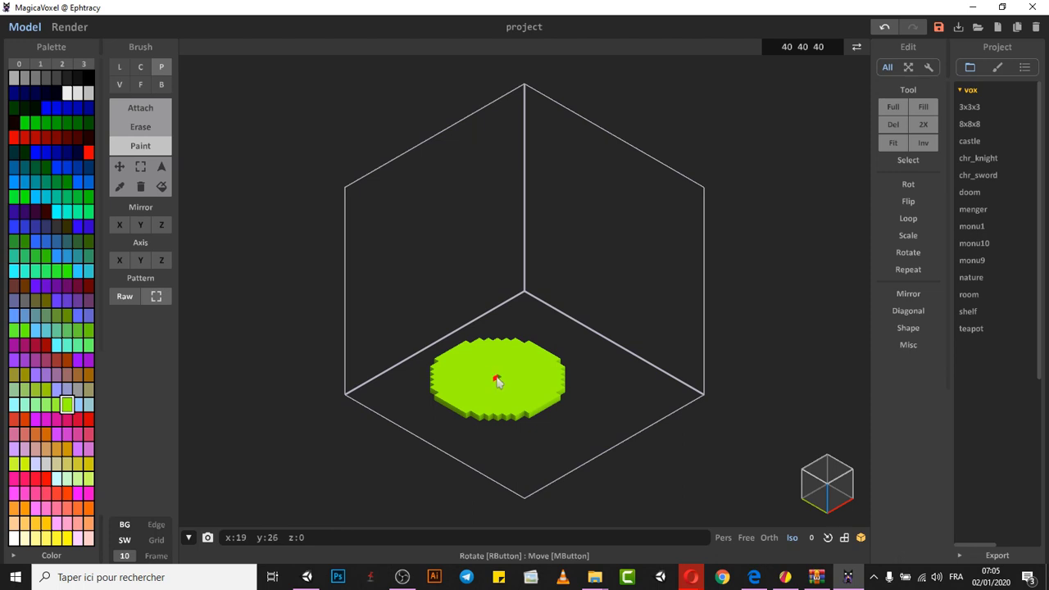
pyautogui.click(119, 86)
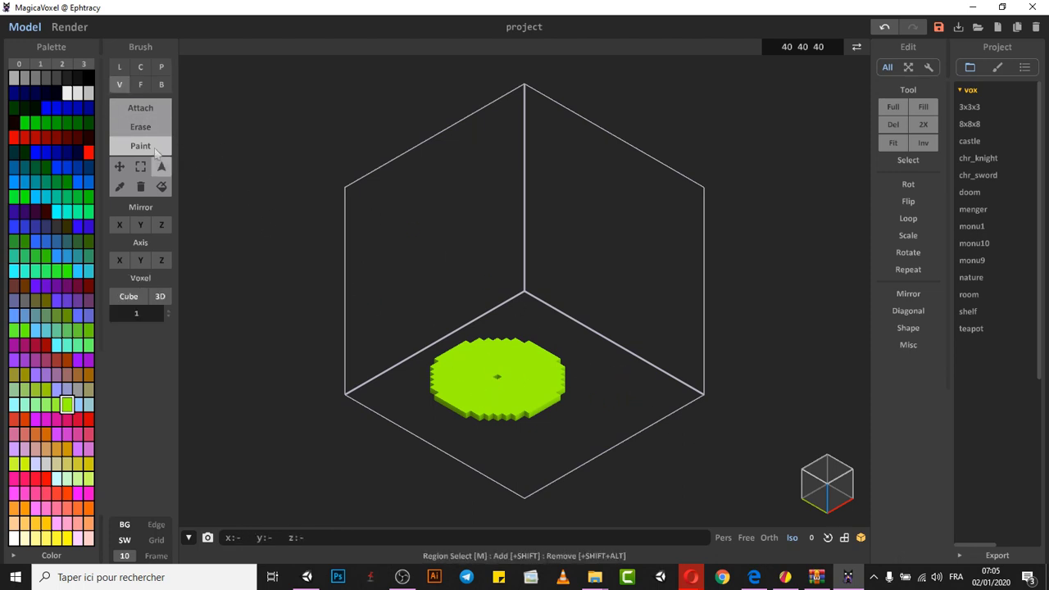
pyautogui.click(146, 110)
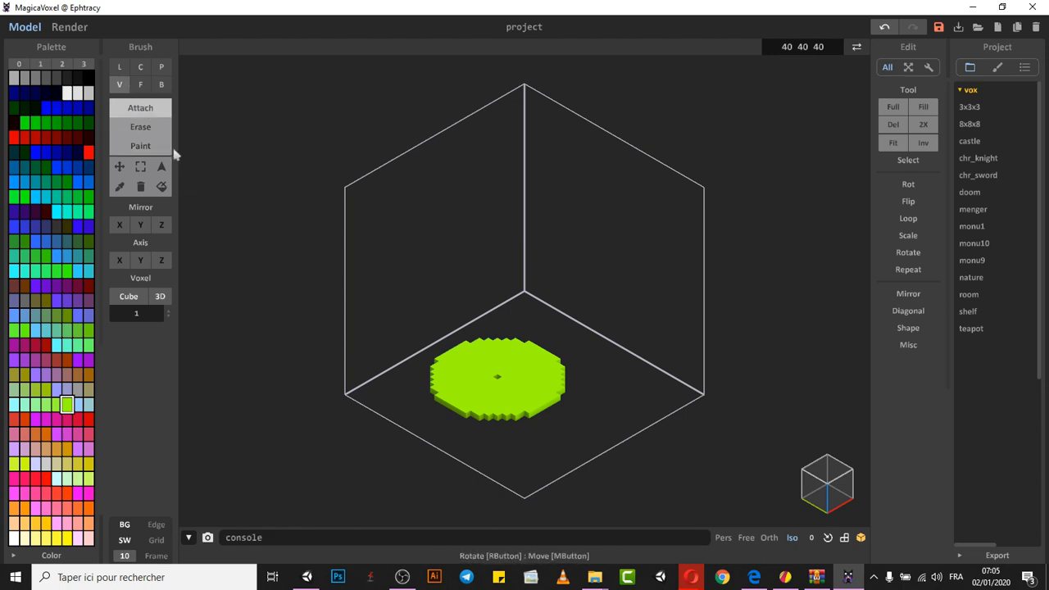
pyautogui.click(162, 66)
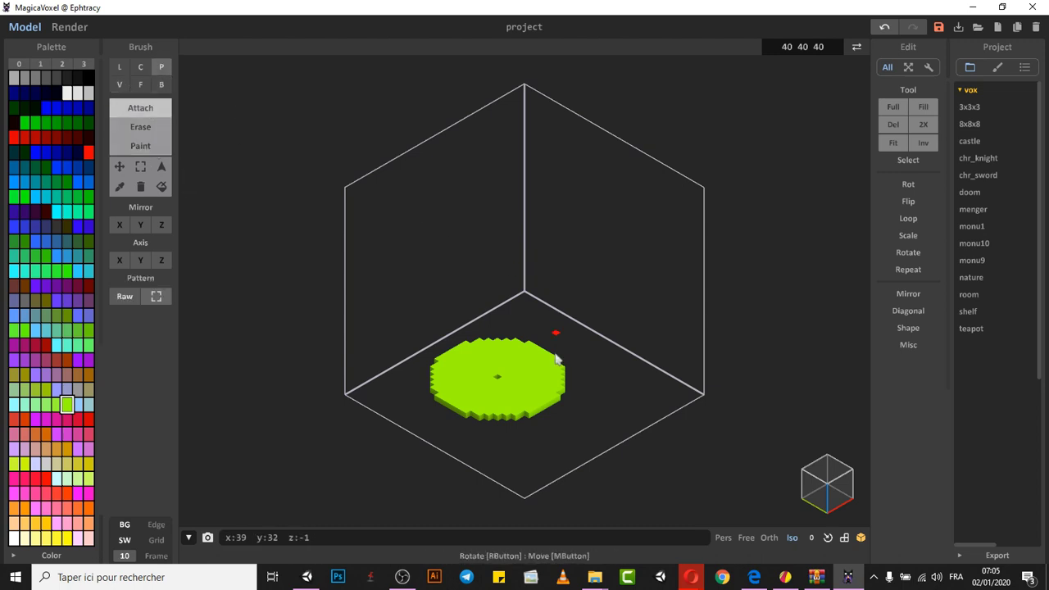
pyautogui.click(120, 85)
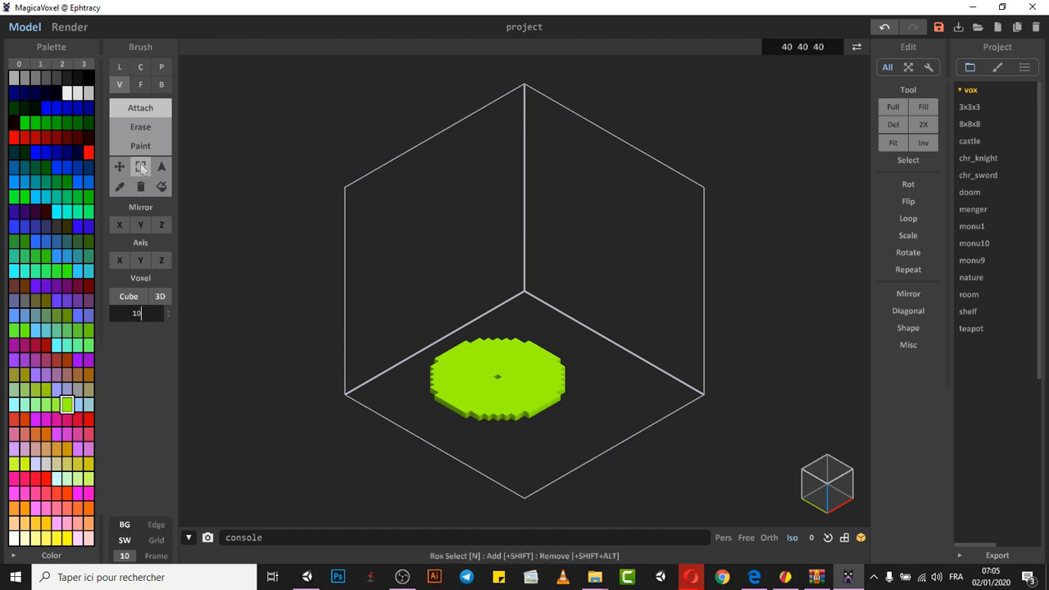
pyautogui.click(634, 395)
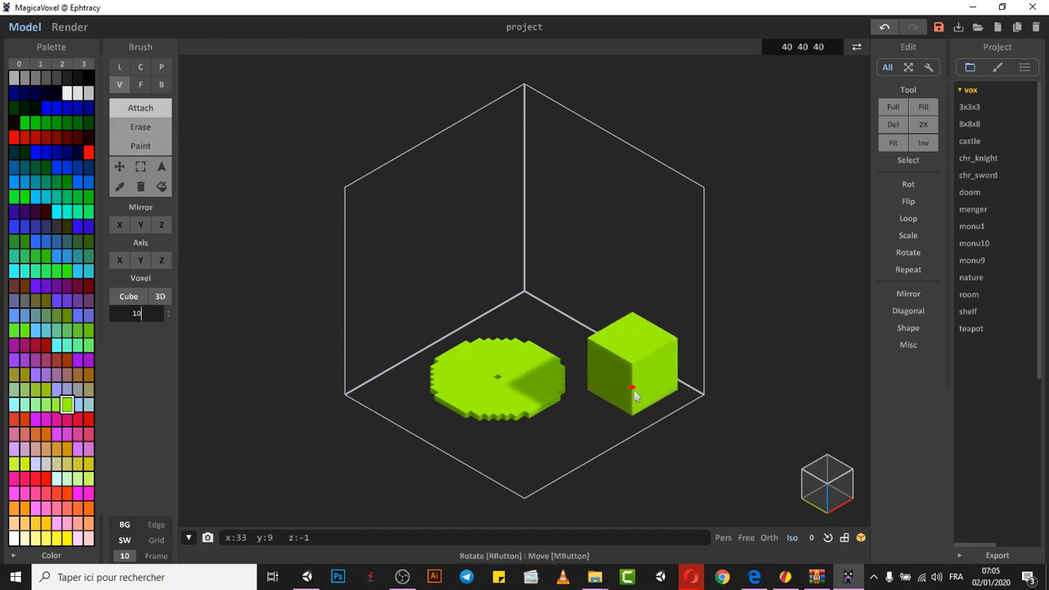
pyautogui.hotkey('ctrl', 'z')
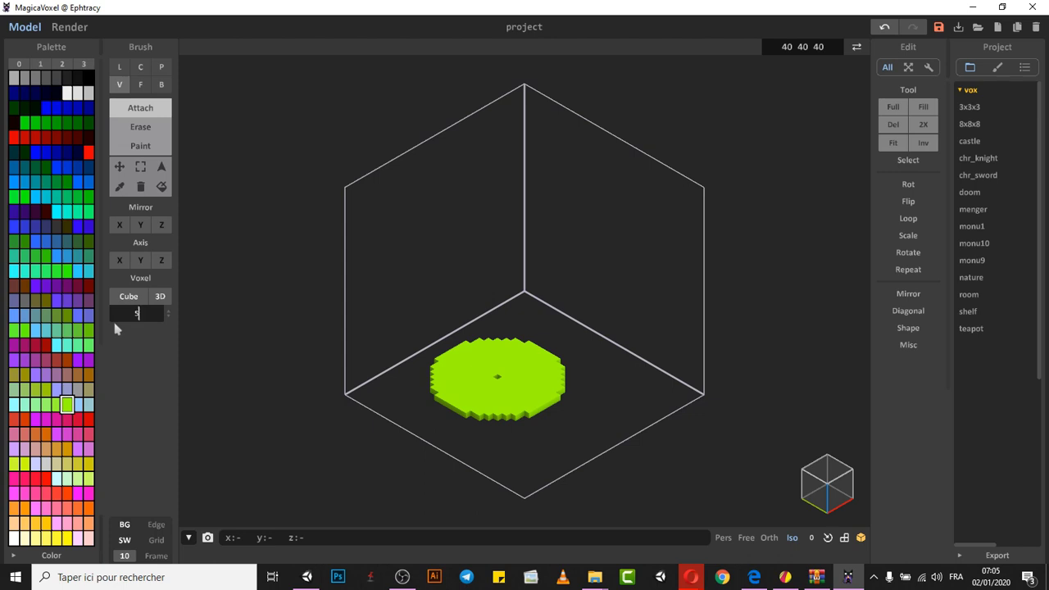
# - Cover the floor with yellow-green voxels using the Voxel brush at size 5, piling extra voxels on top
pyautogui.moveTo(681, 403)
pyautogui.mouseDown()
pyautogui.moveTo(532, 315)
pyautogui.moveTo(420, 351)
pyautogui.moveTo(368, 382)
pyautogui.moveTo(368, 403)
pyautogui.moveTo(528, 502)
pyautogui.mouseUp()
pyautogui.moveTo(415, 438)
pyautogui.mouseDown()
pyautogui.moveTo(517, 384)
pyautogui.moveTo(500, 346)
pyautogui.moveTo(515, 322)
pyautogui.moveTo(428, 404)
pyautogui.moveTo(502, 420)
pyautogui.moveTo(546, 468)
pyautogui.moveTo(628, 418)
pyautogui.moveTo(661, 413)
pyautogui.moveTo(579, 453)
pyautogui.moveTo(627, 392)
pyautogui.moveTo(562, 395)
pyautogui.moveTo(508, 431)
pyautogui.moveTo(535, 397)
pyautogui.mouseUp()
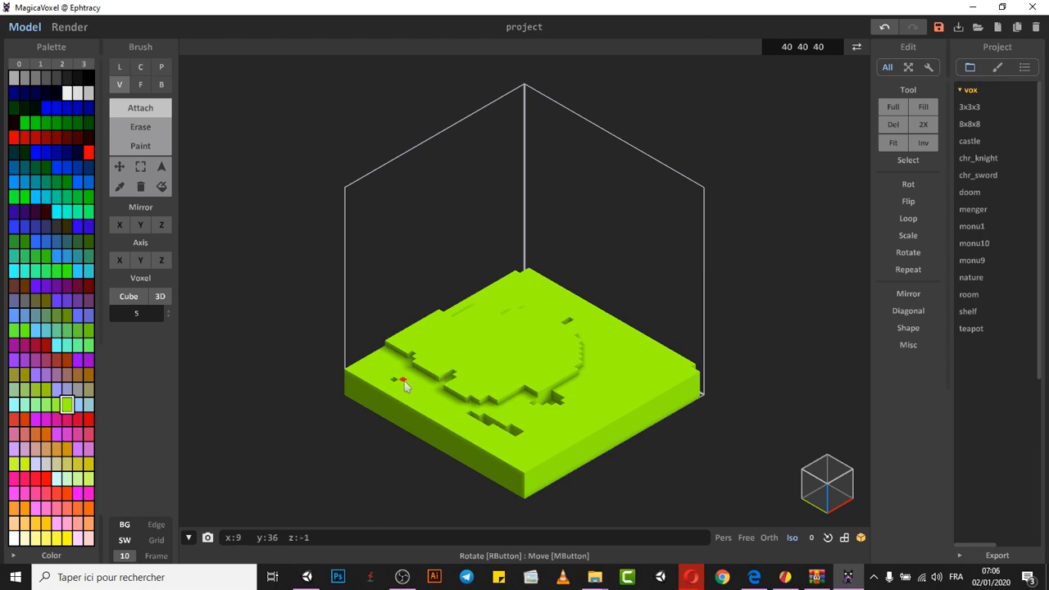
pyautogui.moveTo(393, 386)
pyautogui.mouseDown()
pyautogui.moveTo(399, 378)
pyautogui.moveTo(531, 447)
pyautogui.moveTo(492, 389)
pyautogui.mouseUp()
pyautogui.moveTo(490, 382)
pyautogui.mouseDown(button='right')
pyautogui.moveTo(500, 373)
pyautogui.moveTo(492, 363)
pyautogui.moveTo(473, 361)
pyautogui.mouseUp(button='right')
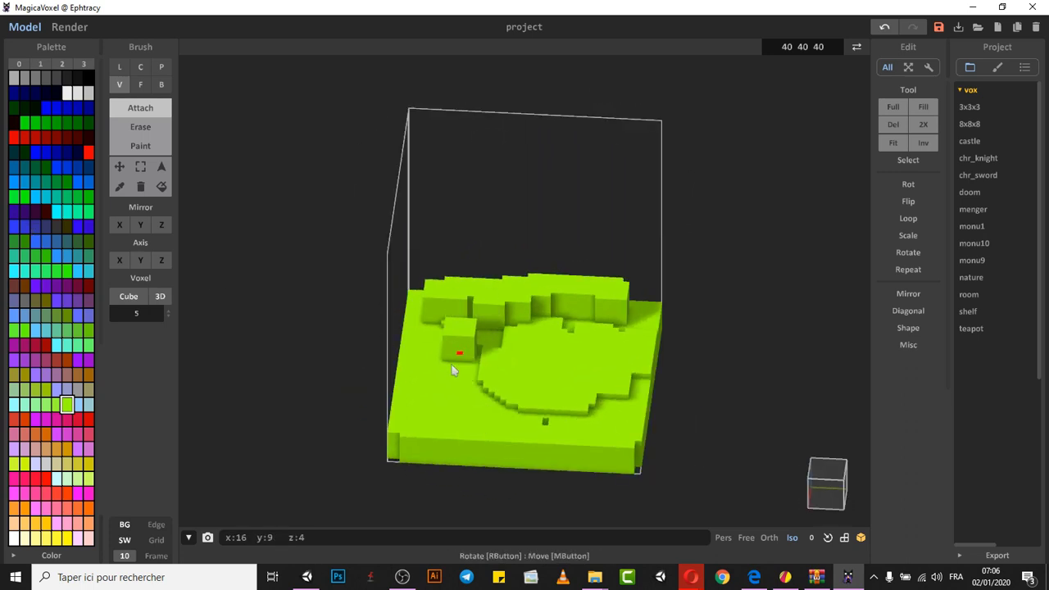
# - Add dark blue voxel layers to the upper faces of the green terrain with the Face brush
pyautogui.click(77, 167)
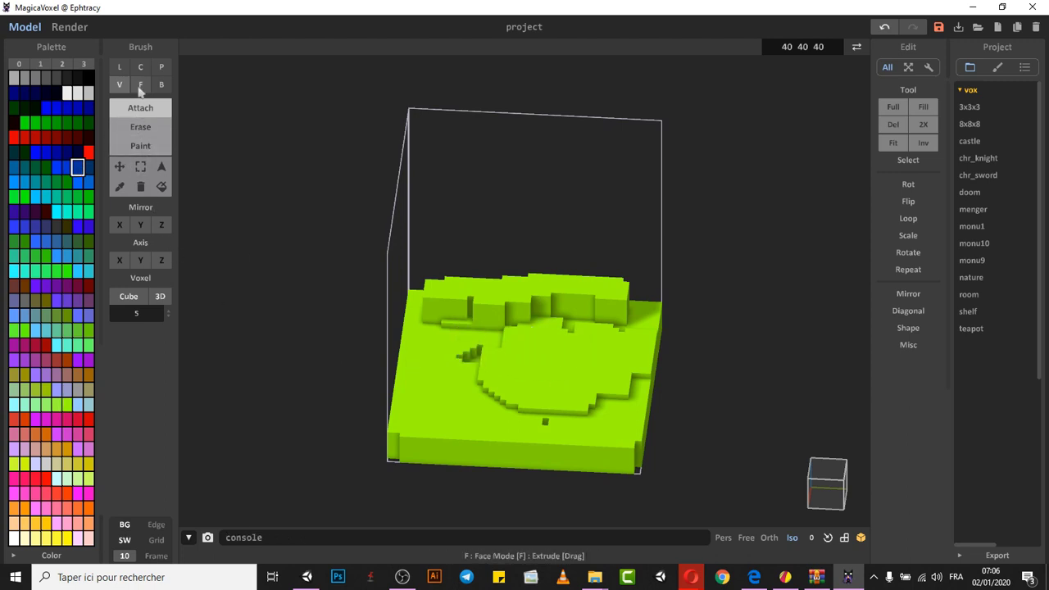
pyautogui.click(140, 85)
pyautogui.click(464, 383)
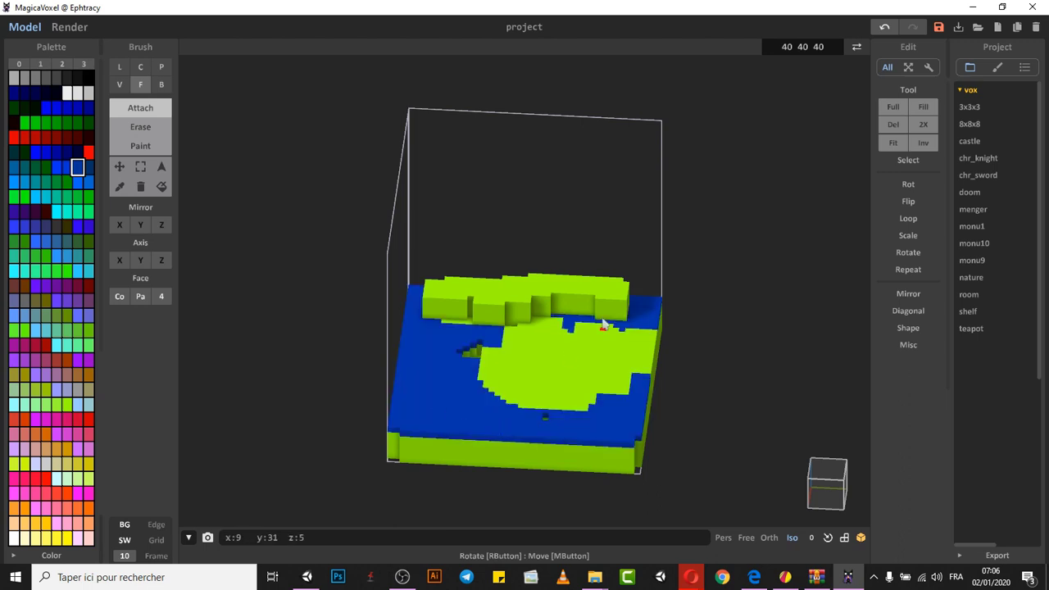
pyautogui.click(516, 366)
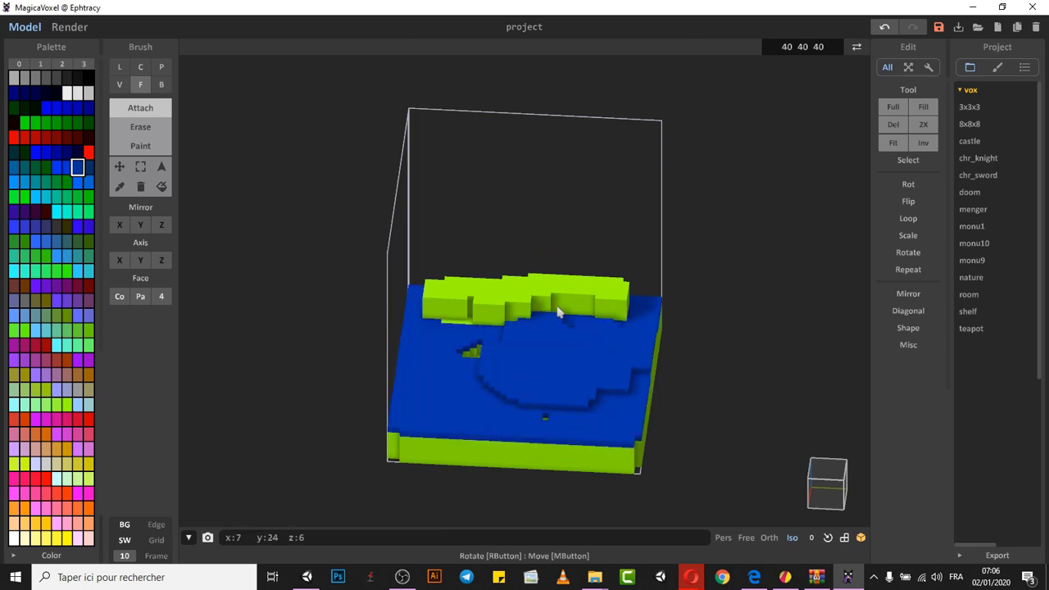
pyautogui.click(507, 300)
# - Thicken the blue top with repeated Face brush layers until it levels with the raised strip at the back
pyautogui.click(445, 392)
pyautogui.click(456, 398)
pyautogui.click(462, 387)
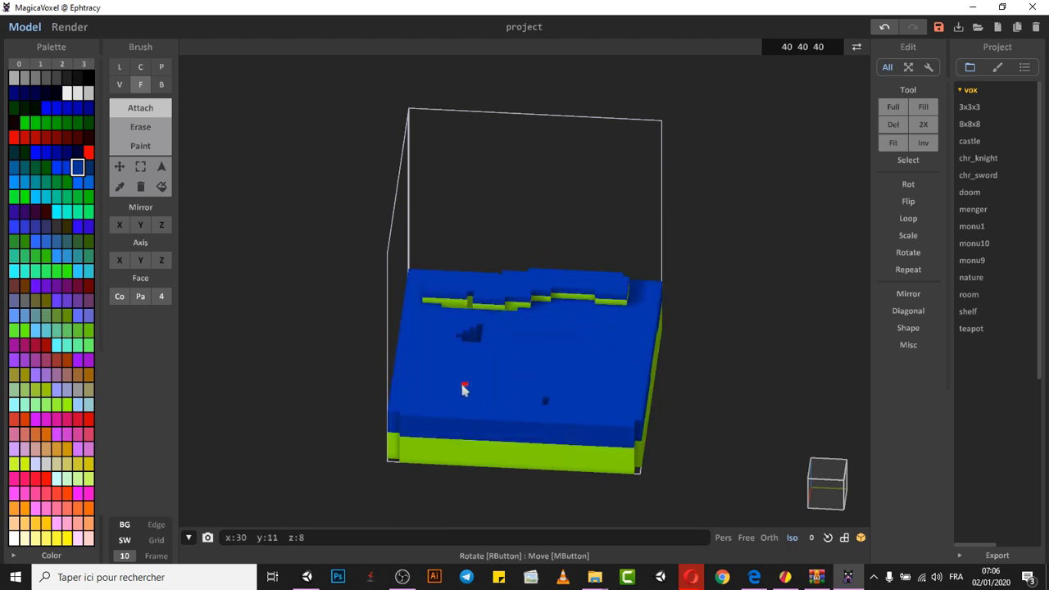
pyautogui.click(462, 386)
pyautogui.click(461, 386)
pyautogui.click(461, 386)
pyautogui.click(462, 385)
pyautogui.click(462, 386)
pyautogui.click(461, 392)
pyautogui.click(461, 391)
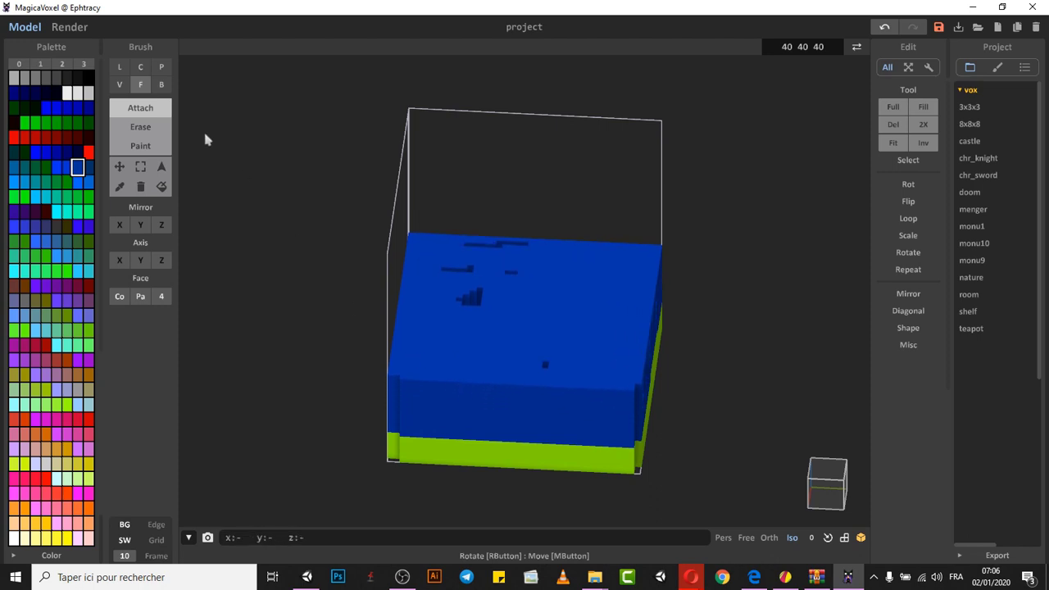
# - With the Box brush, attach a small raised block on the blue top and erase a narrow trench and a large front opening
pyautogui.click(161, 85)
pyautogui.moveTo(522, 359)
pyautogui.mouseDown()
pyautogui.moveTo(605, 288)
pyautogui.moveTo(398, 260)
pyautogui.moveTo(515, 399)
pyautogui.moveTo(663, 206)
pyautogui.moveTo(628, 164)
pyautogui.moveTo(472, 173)
pyautogui.moveTo(426, 232)
pyautogui.moveTo(588, 251)
pyautogui.moveTo(496, 201)
pyautogui.moveTo(572, 275)
pyautogui.moveTo(663, 274)
pyautogui.moveTo(511, 254)
pyautogui.moveTo(621, 330)
pyautogui.mouseUp()
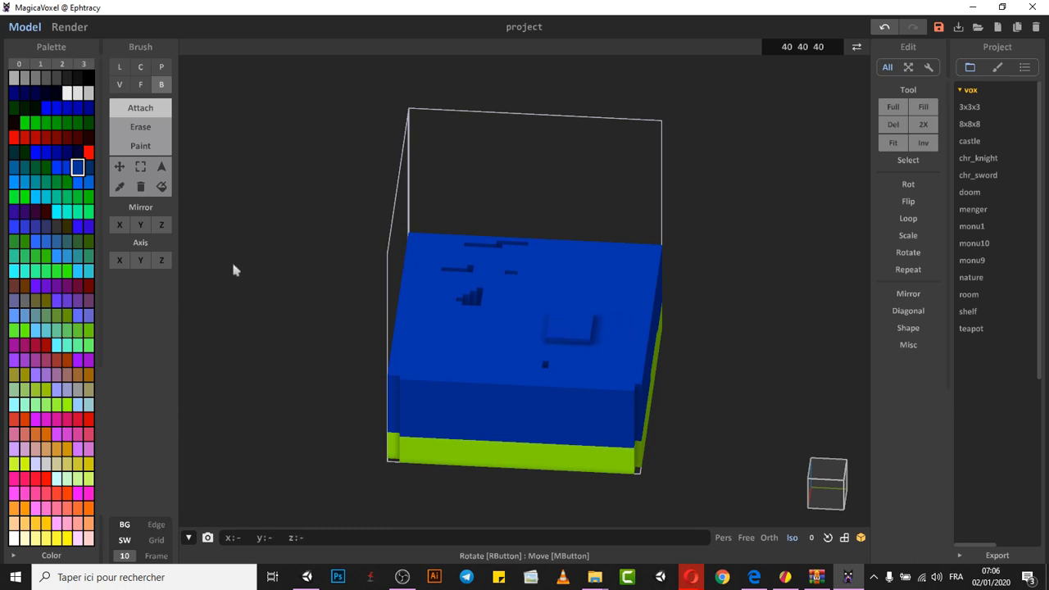
pyautogui.click(140, 127)
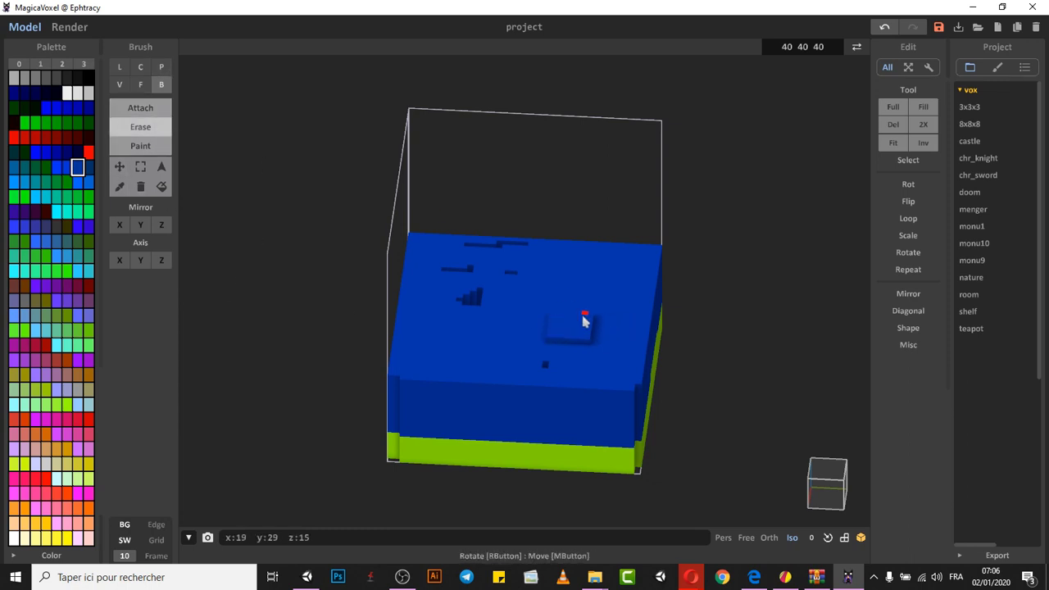
pyautogui.moveTo(628, 314)
pyautogui.mouseDown()
pyautogui.moveTo(663, 239)
pyautogui.moveTo(612, 265)
pyautogui.mouseUp()
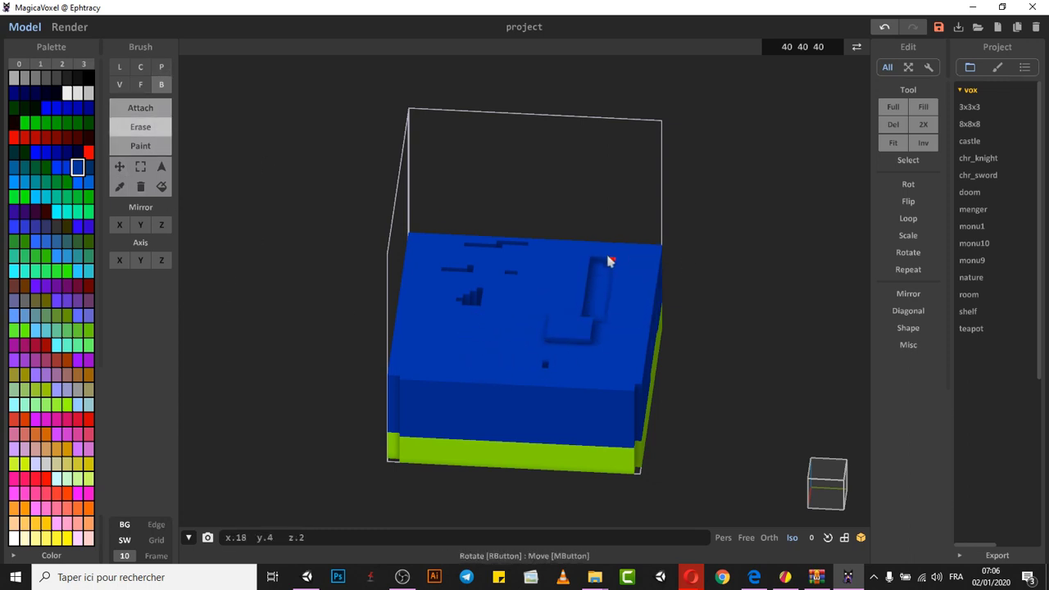
pyautogui.moveTo(603, 191)
pyautogui.mouseDown()
pyautogui.moveTo(614, 333)
pyautogui.moveTo(596, 229)
pyautogui.moveTo(654, 291)
pyautogui.moveTo(663, 413)
pyautogui.moveTo(605, 498)
pyautogui.moveTo(548, 460)
pyautogui.moveTo(454, 462)
pyautogui.mouseUp()
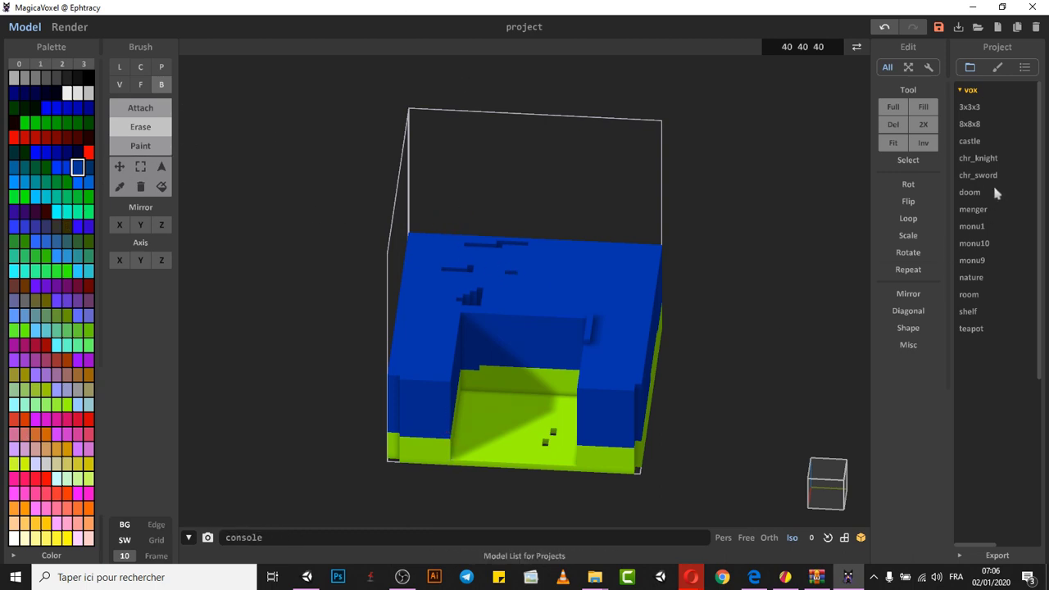
# - Browse the sample models 3x3x3 and 8x8x8 without saving the current model, and open chr_knight
pyautogui.click(970, 107)
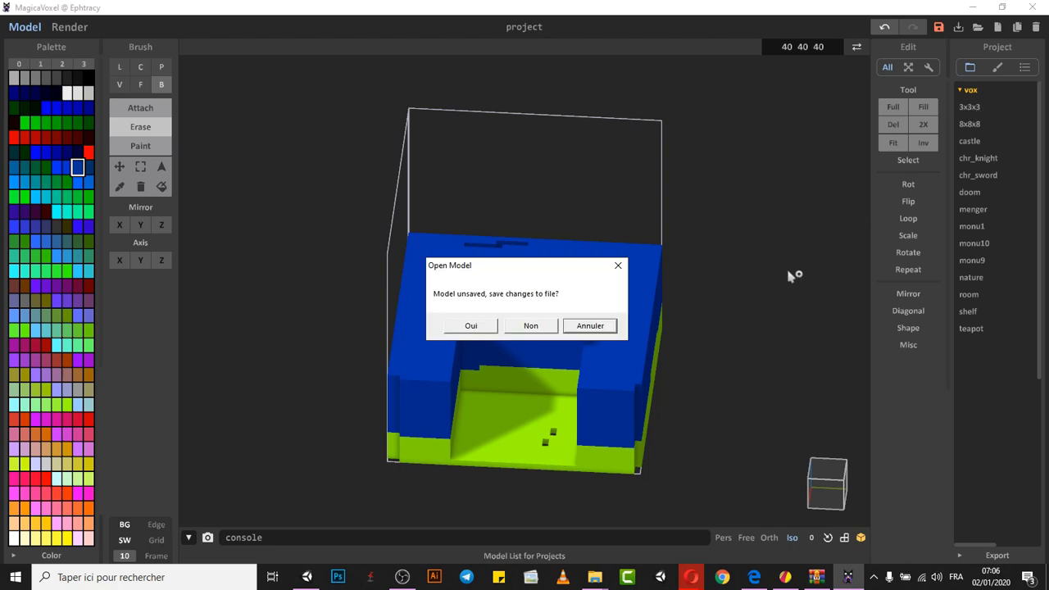
pyautogui.click(533, 327)
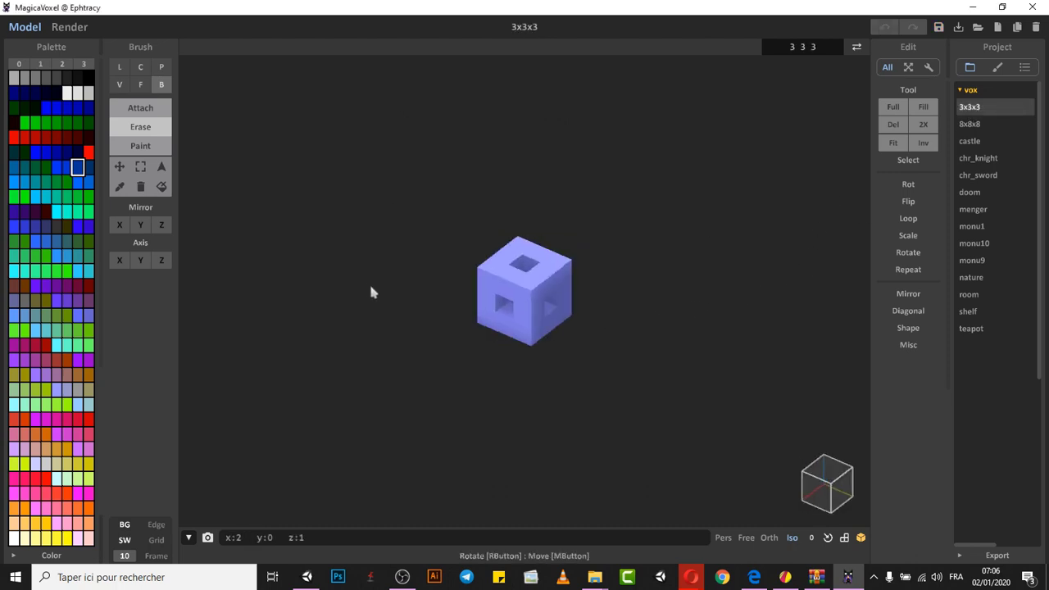
pyautogui.click(970, 124)
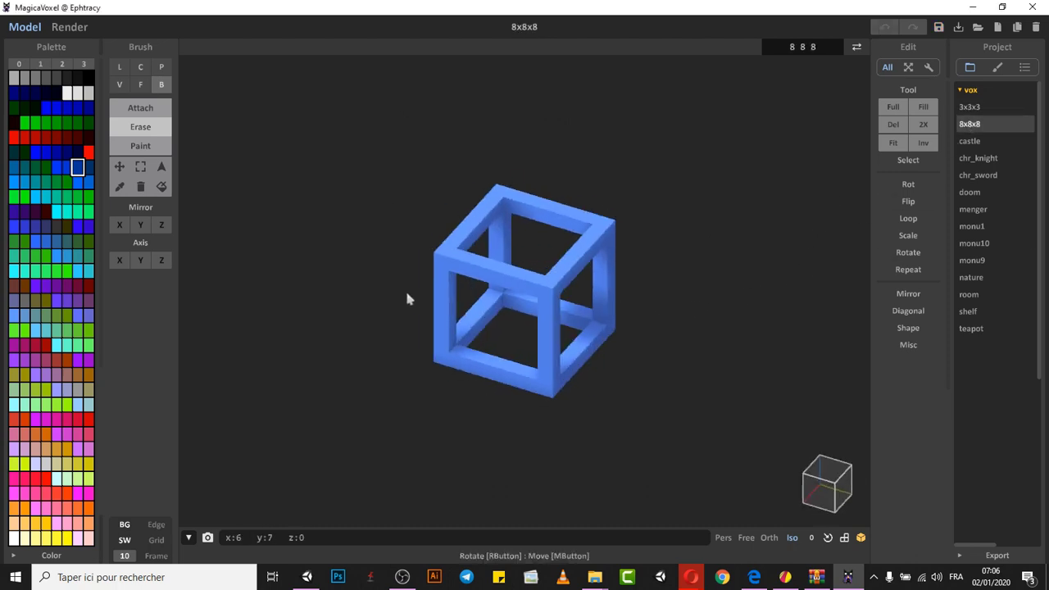
pyautogui.click(979, 158)
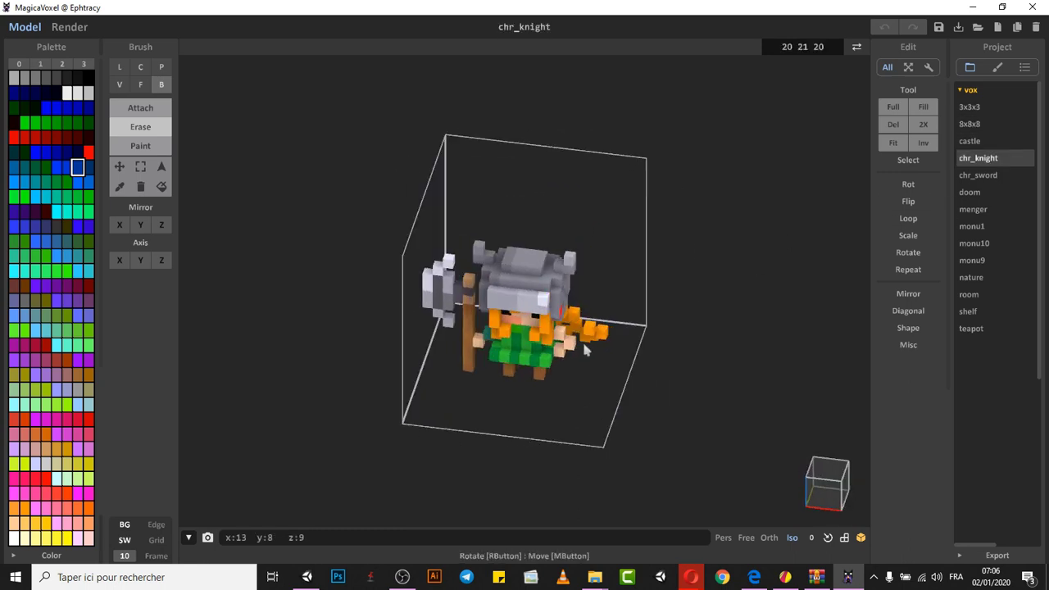
# - Examine the knight model from several angles and zoom distances
pyautogui.click(843, 485)
pyautogui.moveTo(834, 489); pyautogui.dragTo(923, 293)
pyautogui.moveTo(603, 423); pyautogui.dragTo(585, 350, button='right')
pyautogui.scroll(-2, 541, 301)
pyautogui.scroll(5, 541, 302)
pyautogui.moveTo(627, 494); pyautogui.dragTo(656, 303, button='right')
pyautogui.scroll(-4, 600, 417)
pyautogui.scroll(5, 599, 428)
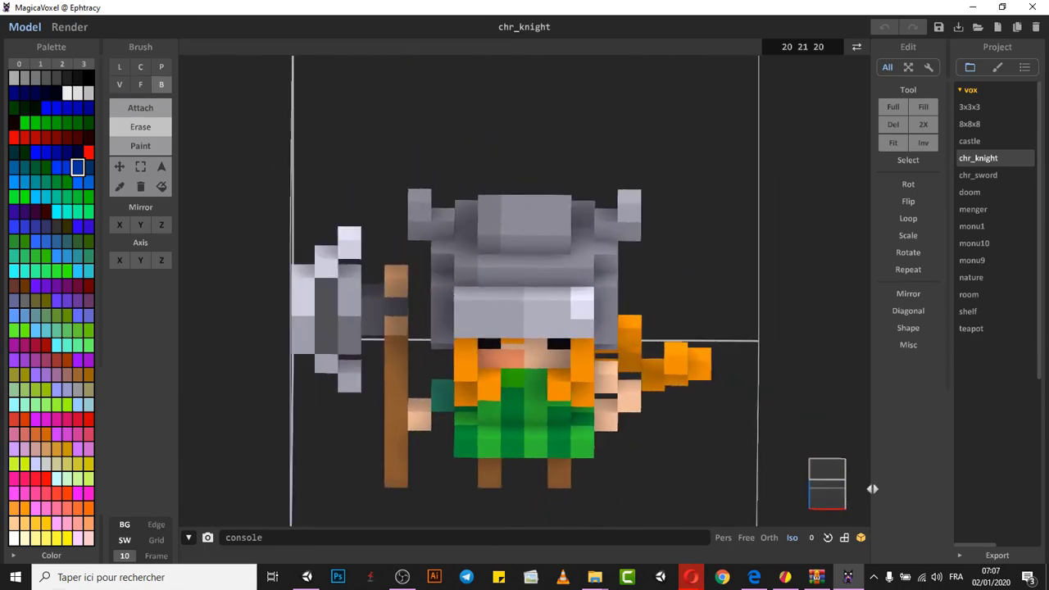
# - Recenter the camera on the knight and turn its horizontal angle to -5
pyautogui.click(828, 538)
pyautogui.moveTo(845, 539)
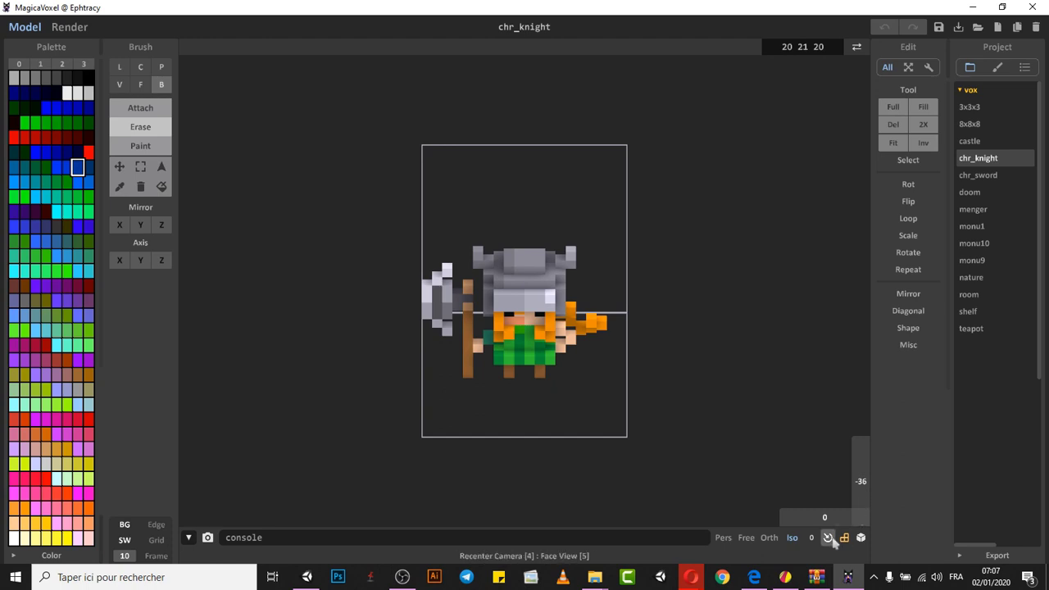
pyautogui.moveTo(853, 517)
pyautogui.mouseDown()
pyautogui.moveTo(792, 523)
pyautogui.moveTo(868, 509)
pyautogui.mouseUp()
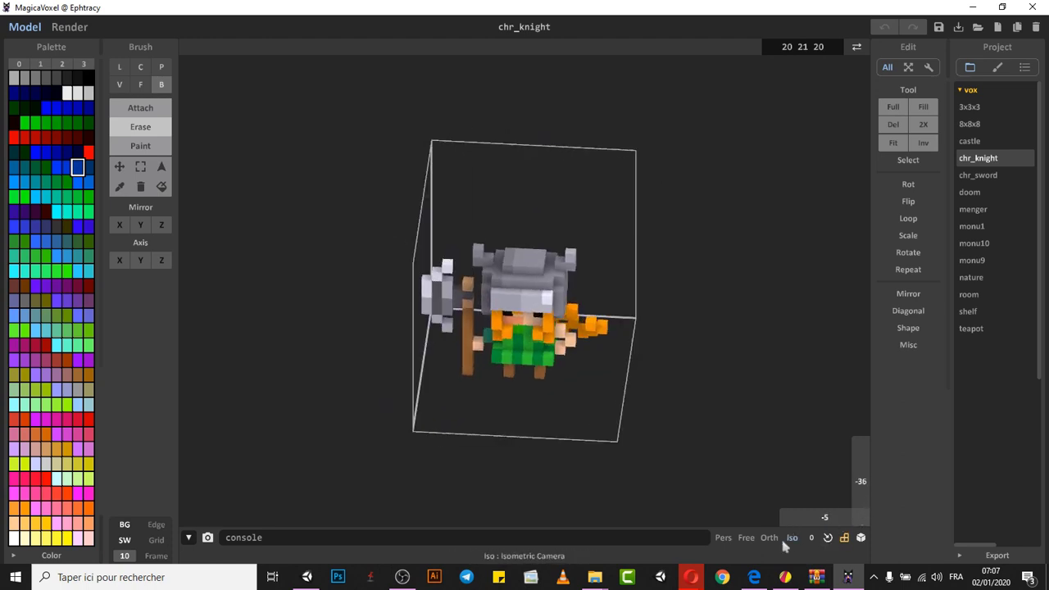
# - Switch to the Free camera and frame a close front view of the knight
pyautogui.click(746, 538)
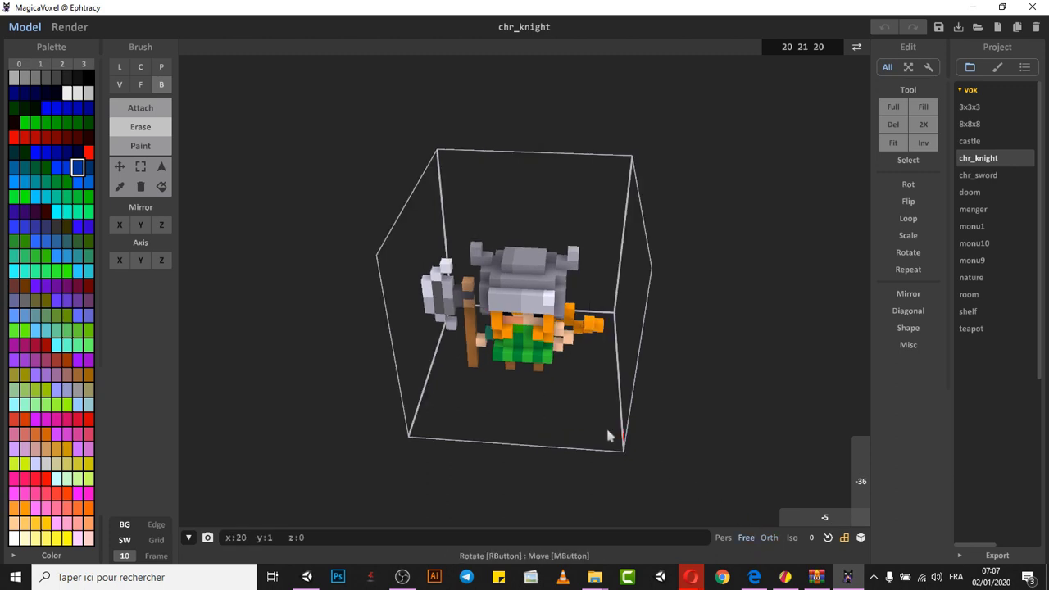
pyautogui.moveTo(619, 419); pyautogui.dragTo(589, 484, button='right')
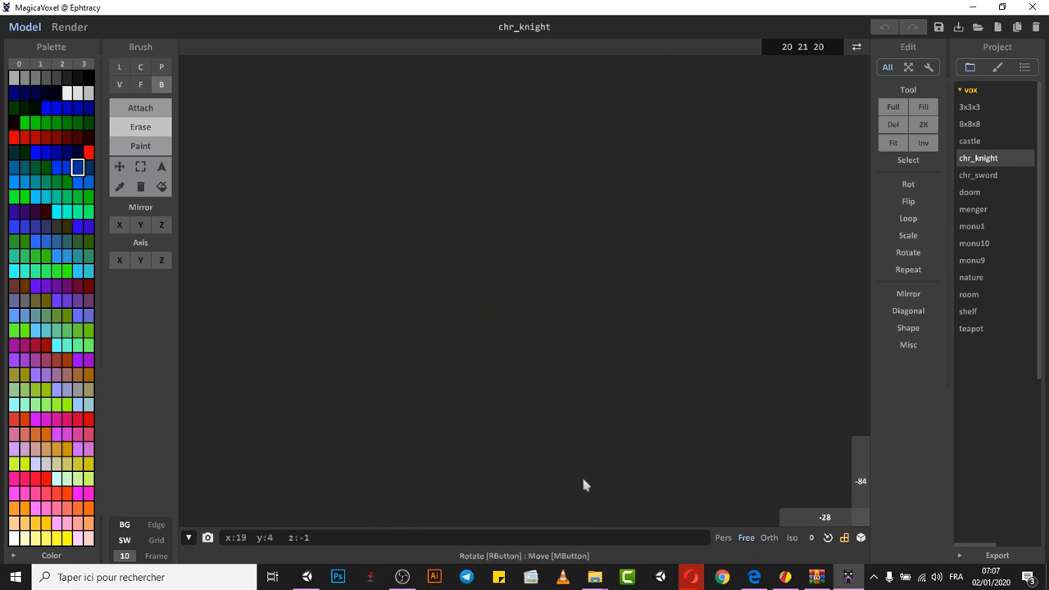
pyautogui.moveTo(596, 402); pyautogui.dragTo(617, 346, button='right')
pyautogui.scroll(3, 626, 343)
pyautogui.moveTo(709, 453); pyautogui.dragTo(667, 429, button='right')
pyautogui.scroll(-1, 689, 412)
pyautogui.scroll(3, 651, 431)
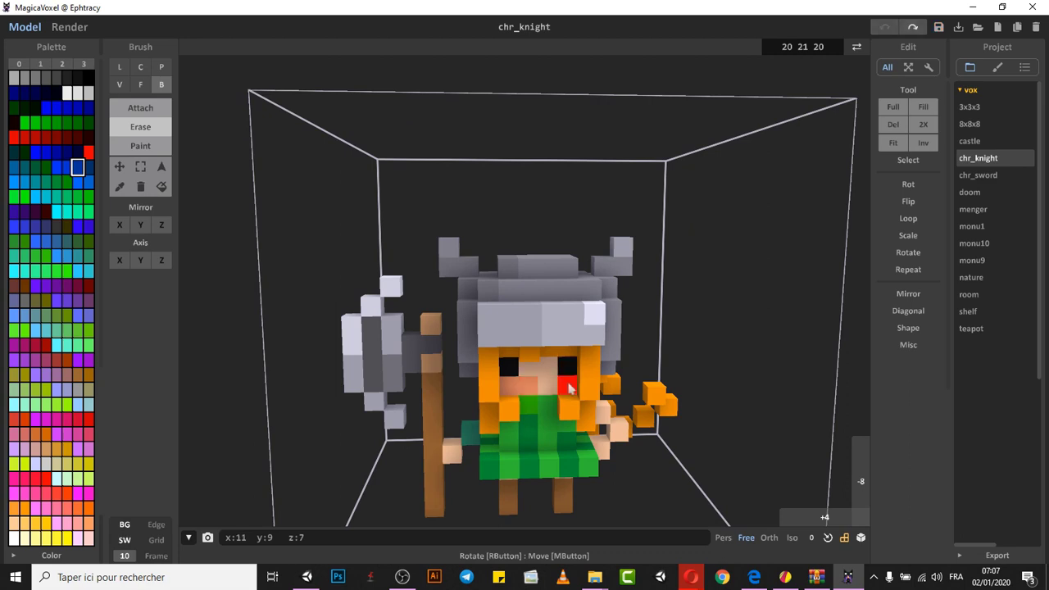
# - Paint both of the knight's eyes bright red and pick a skin colour from its face
pyautogui.click(141, 150)
pyautogui.click(89, 154)
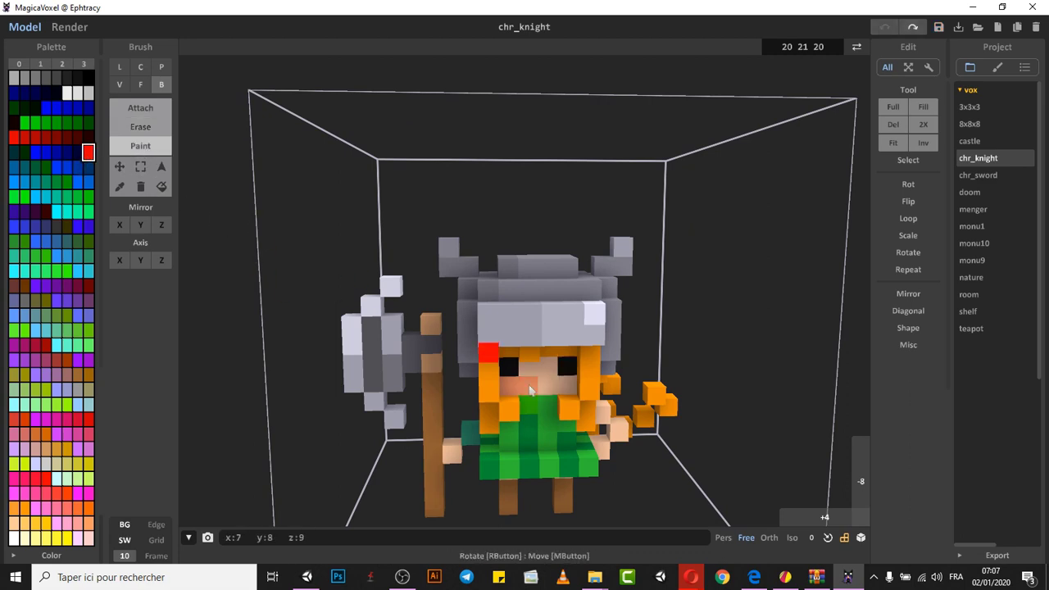
pyautogui.click(515, 375)
pyautogui.click(569, 368)
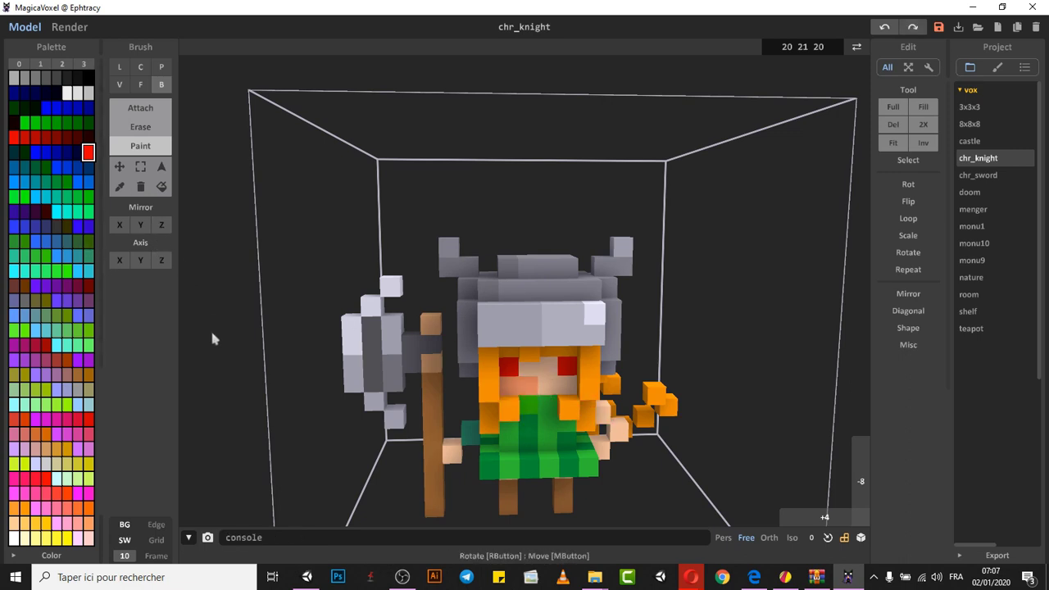
pyautogui.click(121, 188)
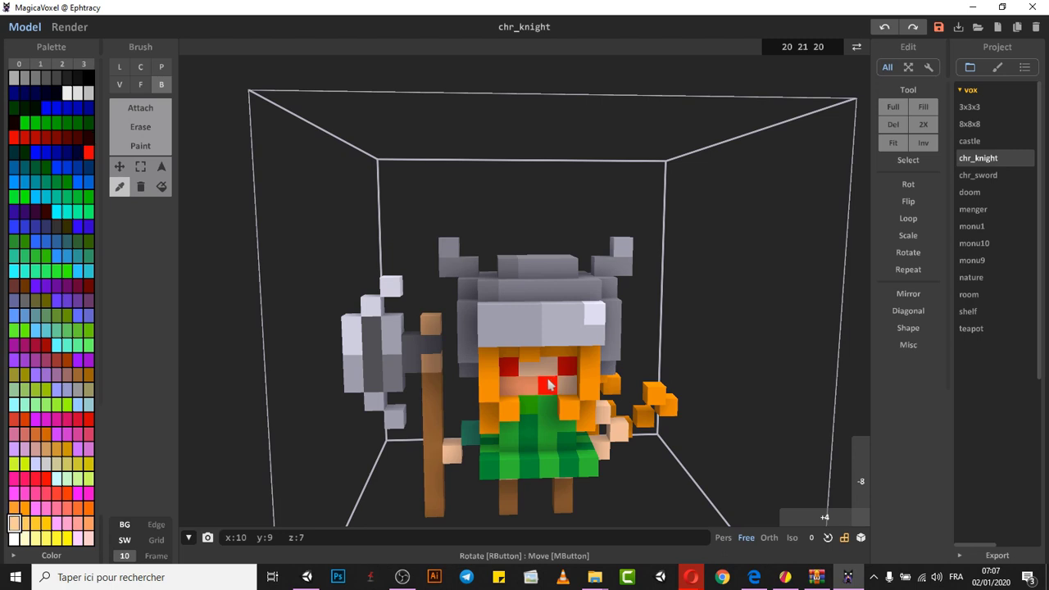
pyautogui.click(532, 386)
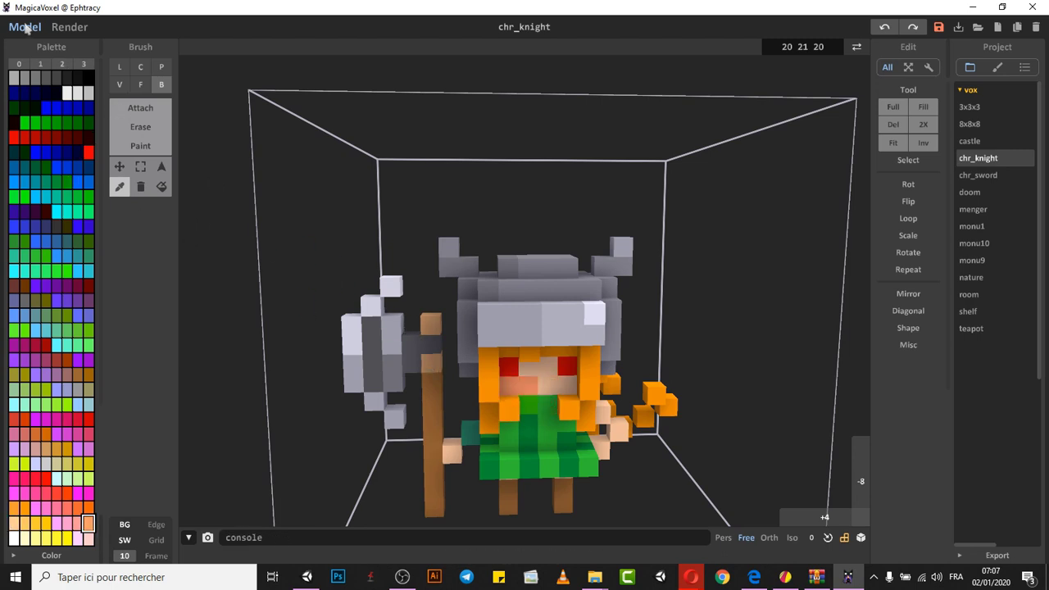
# - Try colour palettes 1 and 3 on the knight and return to palette 1
pyautogui.click(41, 64)
pyautogui.click(82, 65)
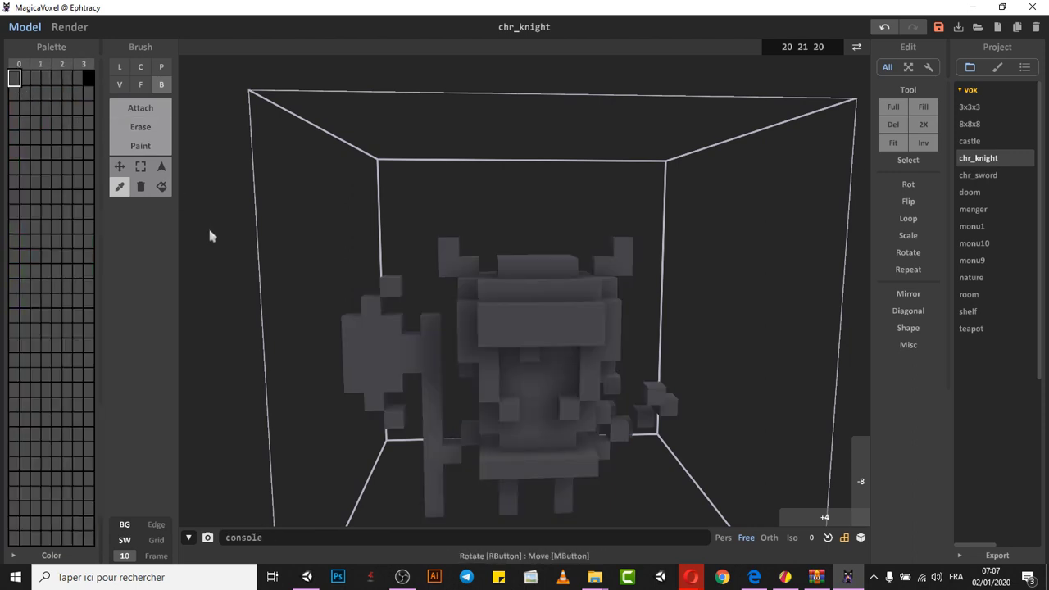
pyautogui.moveTo(586, 422)
pyautogui.mouseDown(button='right')
pyautogui.moveTo(546, 410)
pyautogui.moveTo(572, 427)
pyautogui.moveTo(585, 417)
pyautogui.mouseUp(button='right')
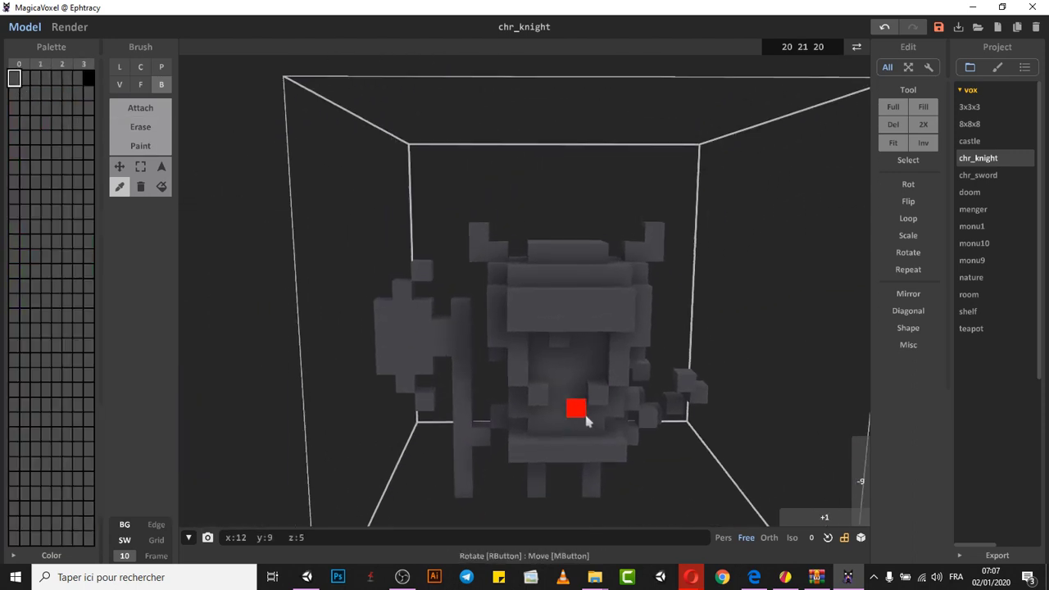
pyautogui.click(41, 66)
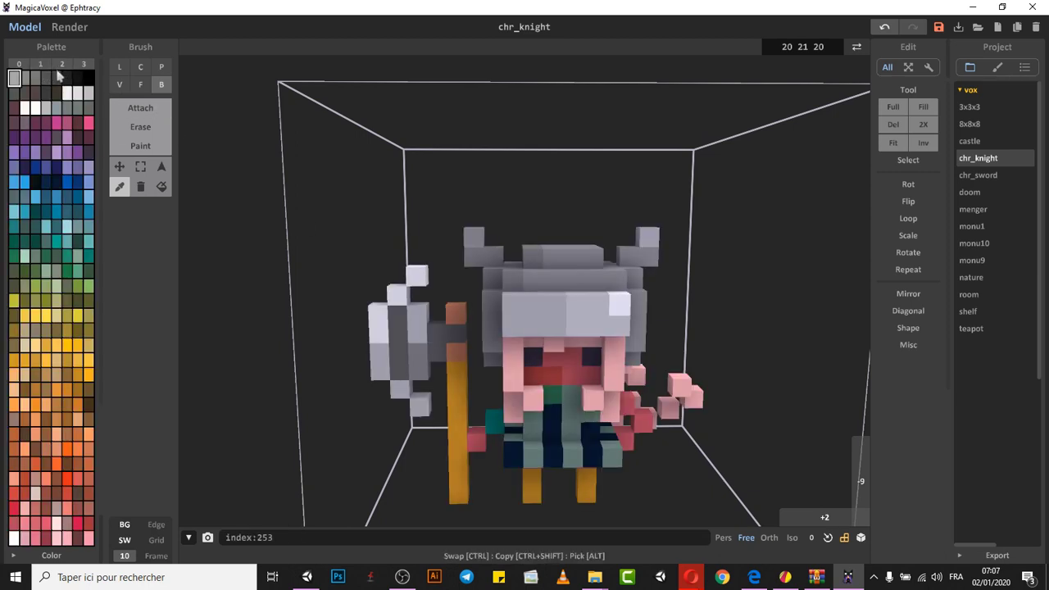
# - Compare colour palettes 1 and 3 on the knight and apply palette 0
pyautogui.click(60, 67)
pyautogui.click(40, 65)
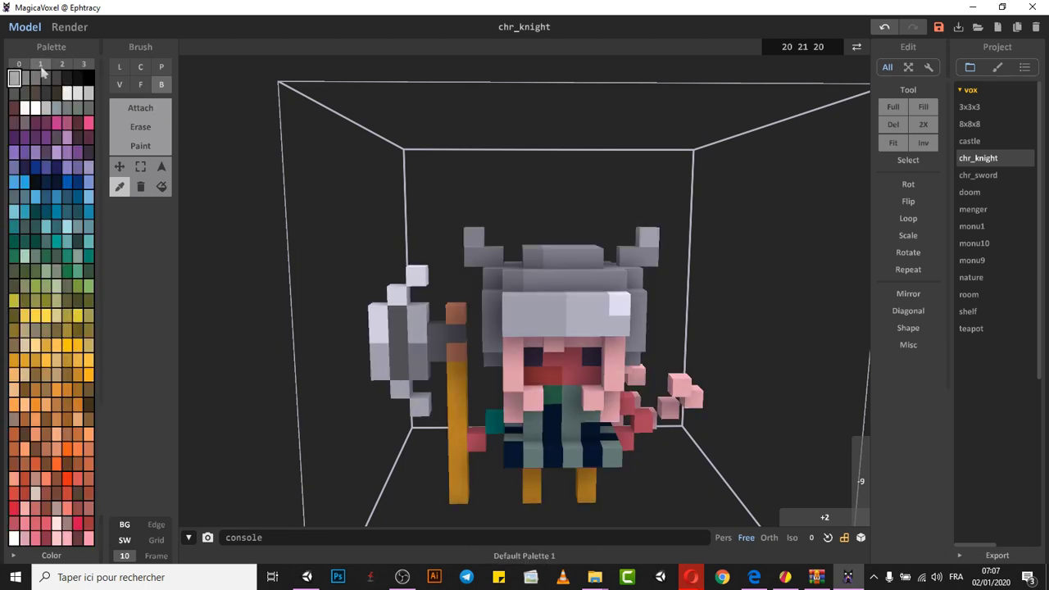
pyautogui.click(83, 65)
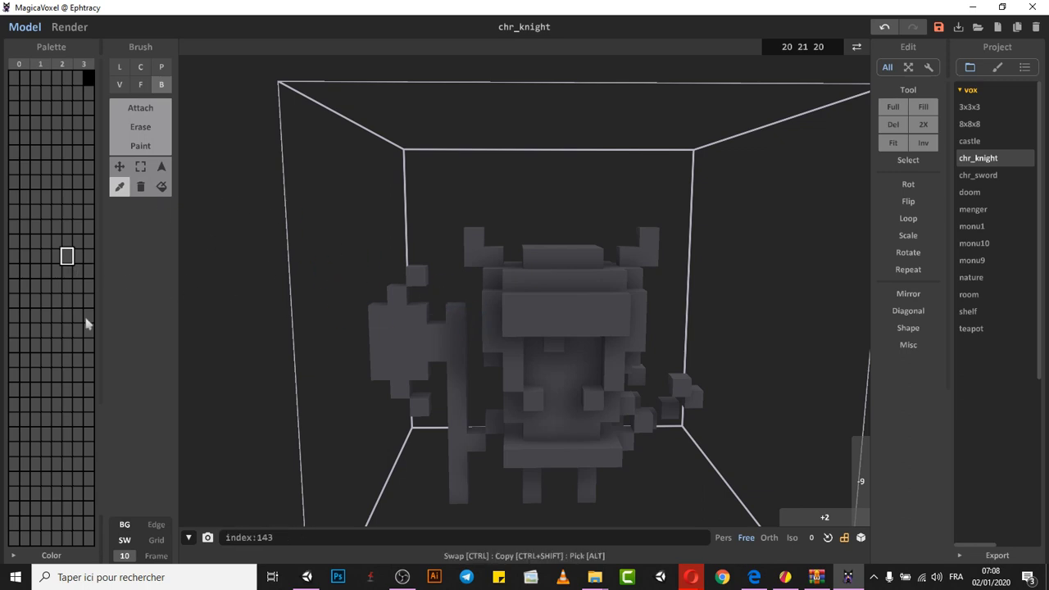
pyautogui.click(20, 66)
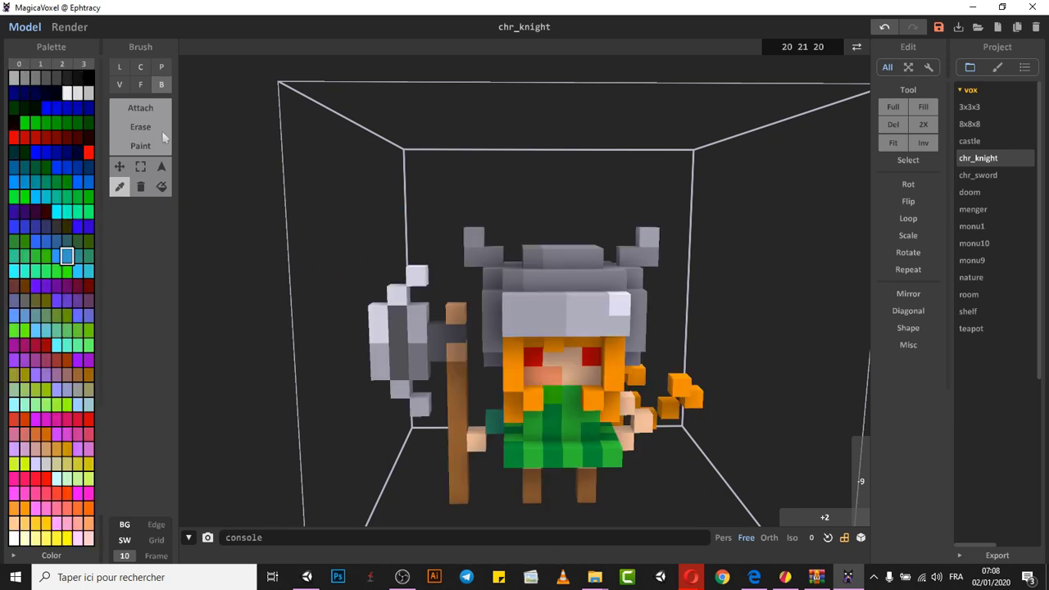
# - Open the chr_sword sample model and orbit around it
pyautogui.click(978, 190)
pyautogui.click(548, 322)
pyautogui.moveTo(663, 338)
pyautogui.mouseDown(button='right')
pyautogui.moveTo(612, 337)
pyautogui.moveTo(678, 329)
pyautogui.moveTo(670, 344)
pyautogui.mouseUp(button='right')
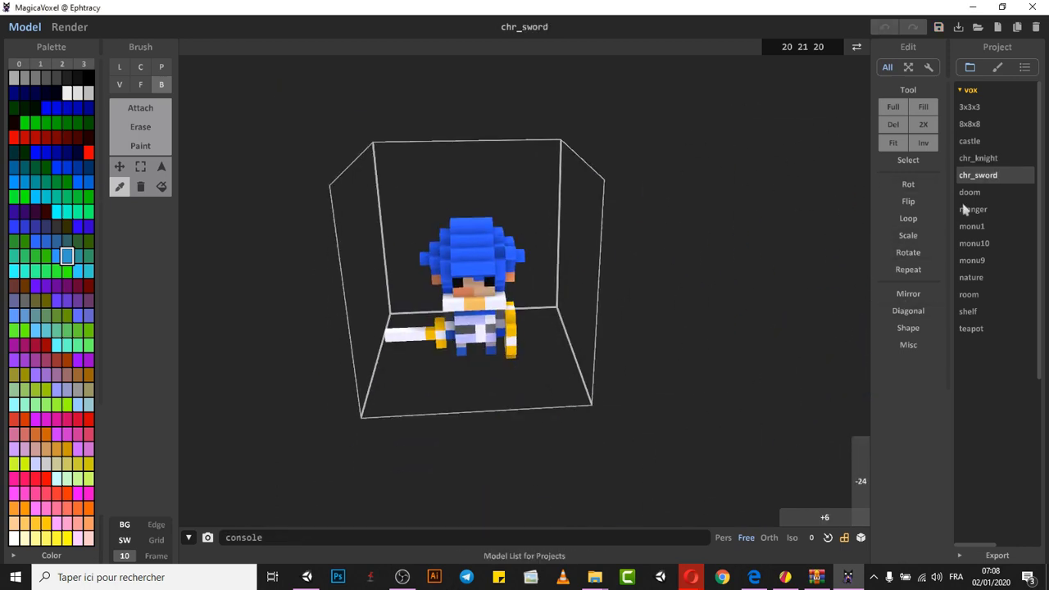
# - Open the doom sample model and examine its four figures from a raised front angle
pyautogui.click(983, 197)
pyautogui.moveTo(759, 324); pyautogui.dragTo(661, 367, button='right')
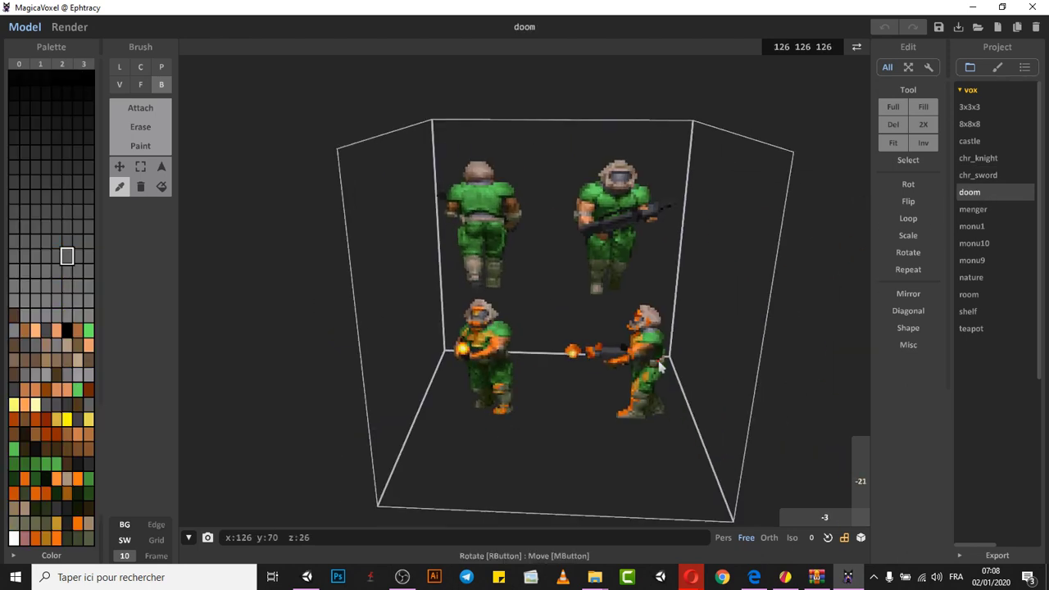
pyautogui.moveTo(722, 236); pyautogui.dragTo(703, 269, button='right')
pyautogui.scroll(-5, 728, 307)
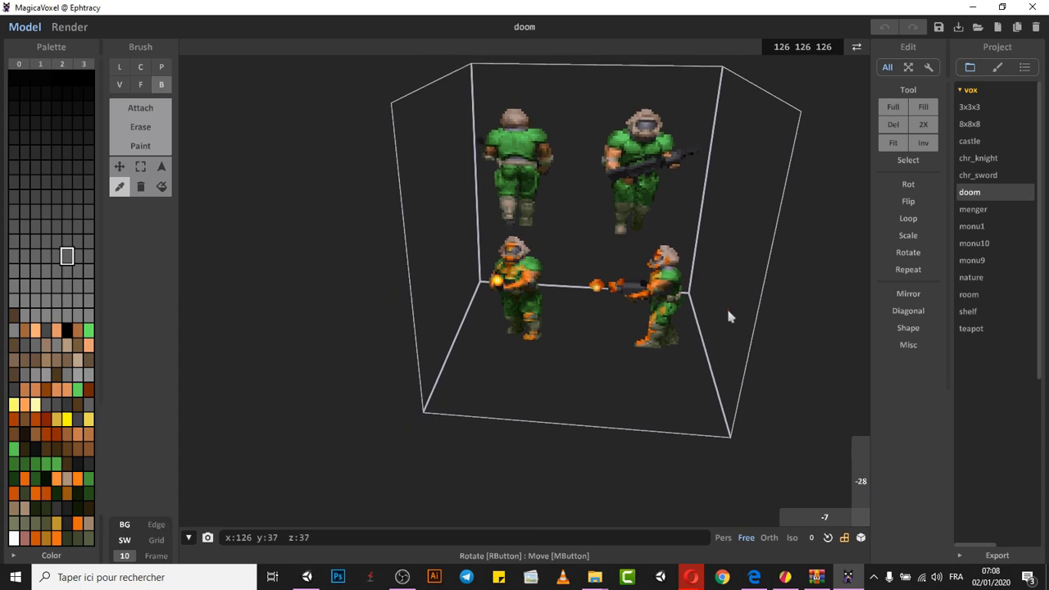
# - Open the menger sample model and view the cube with the isometric camera
pyautogui.click(974, 210)
pyautogui.moveTo(620, 349)
pyautogui.mouseDown(button='right')
pyautogui.moveTo(566, 283)
pyautogui.moveTo(621, 328)
pyautogui.moveTo(625, 351)
pyautogui.mouseUp(button='right')
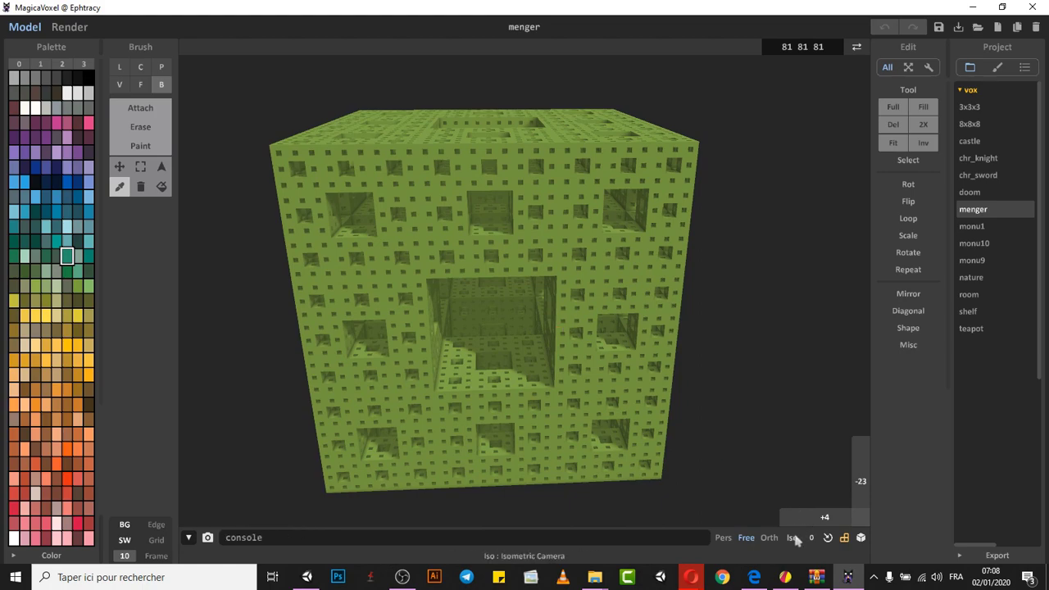
pyautogui.click(794, 538)
pyautogui.moveTo(601, 268); pyautogui.dragTo(656, 207, button='right')
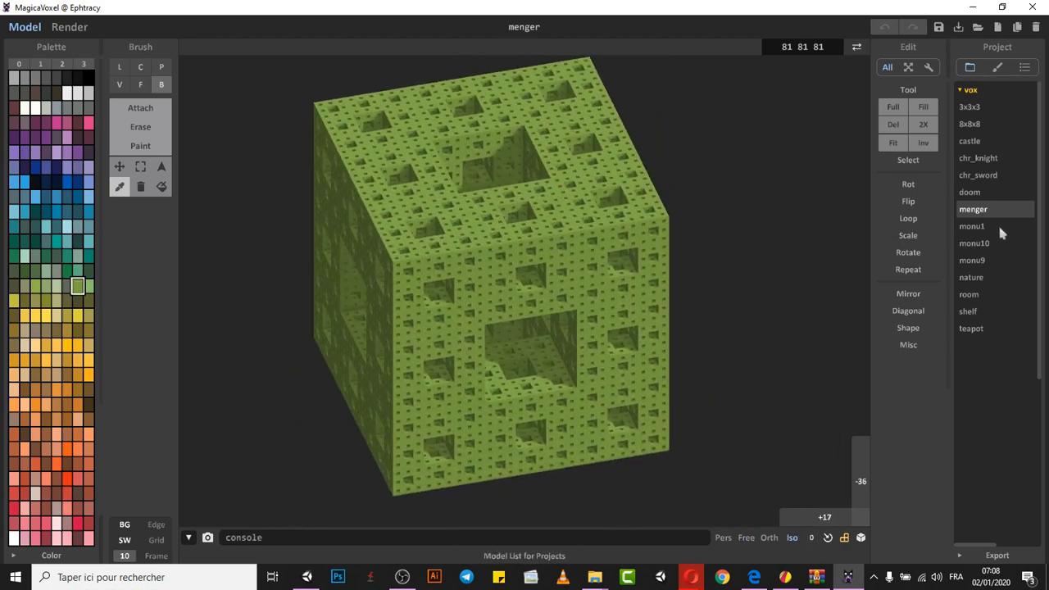
# - Open the monu1 sample model and orbit to a corner view of the castle
pyautogui.click(1001, 228)
pyautogui.moveTo(639, 279); pyautogui.dragTo(556, 300, button='right')
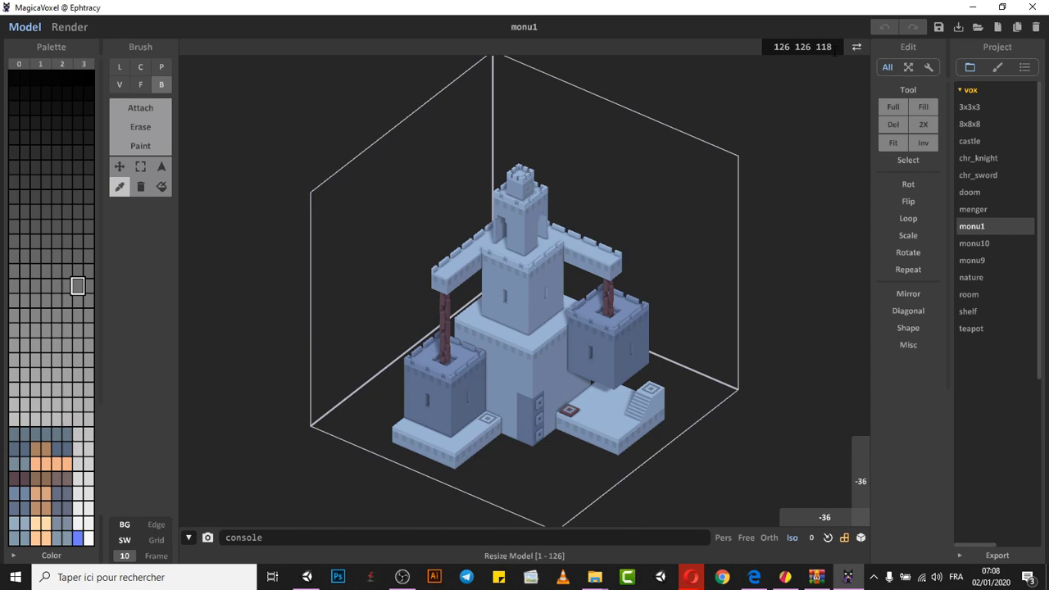
# - Switch to the Unity 3d runner project, look around its Main scene from several angles, and return to MagicaVoxel
pyautogui.click(297, 550)
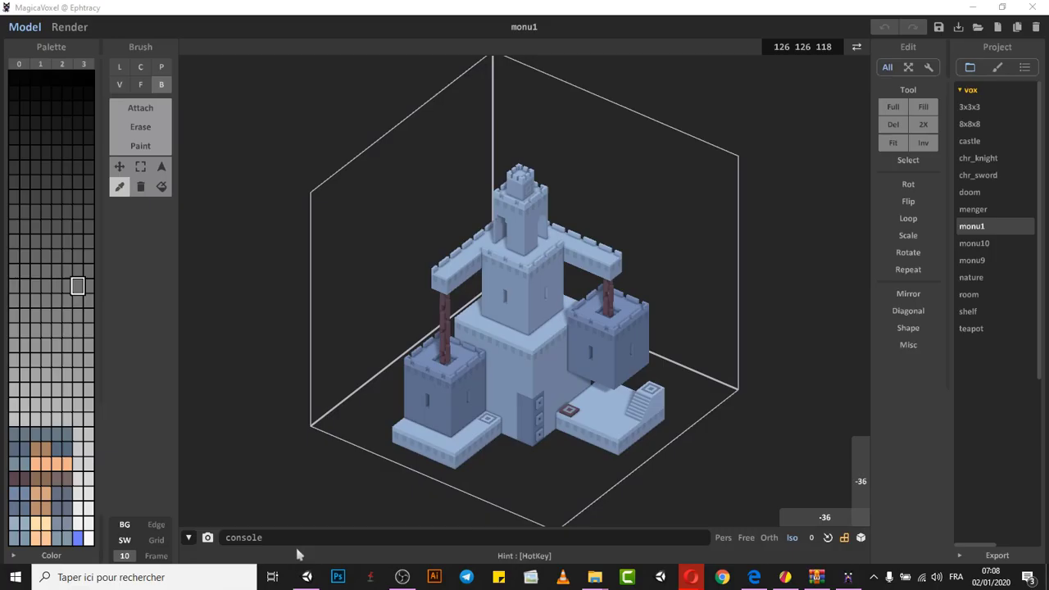
pyautogui.moveTo(471, 295); pyautogui.dragTo(163, 348, button='right')
pyautogui.moveTo(419, 261); pyautogui.dragTo(1047, 361, button='right')
pyautogui.moveTo(459, 355); pyautogui.dragTo(476, 417, button='right')
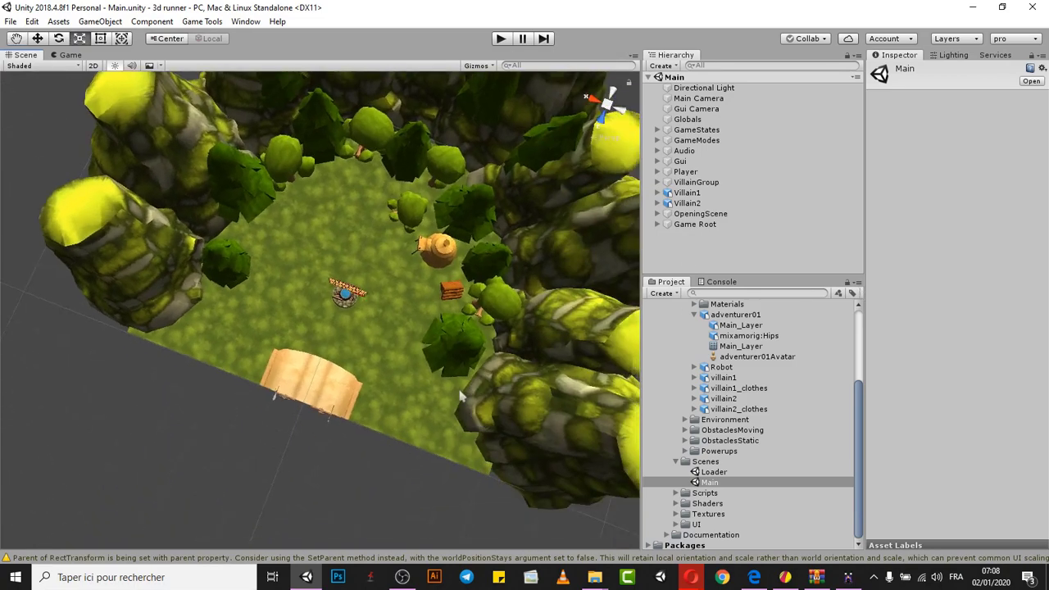
pyautogui.click(849, 577)
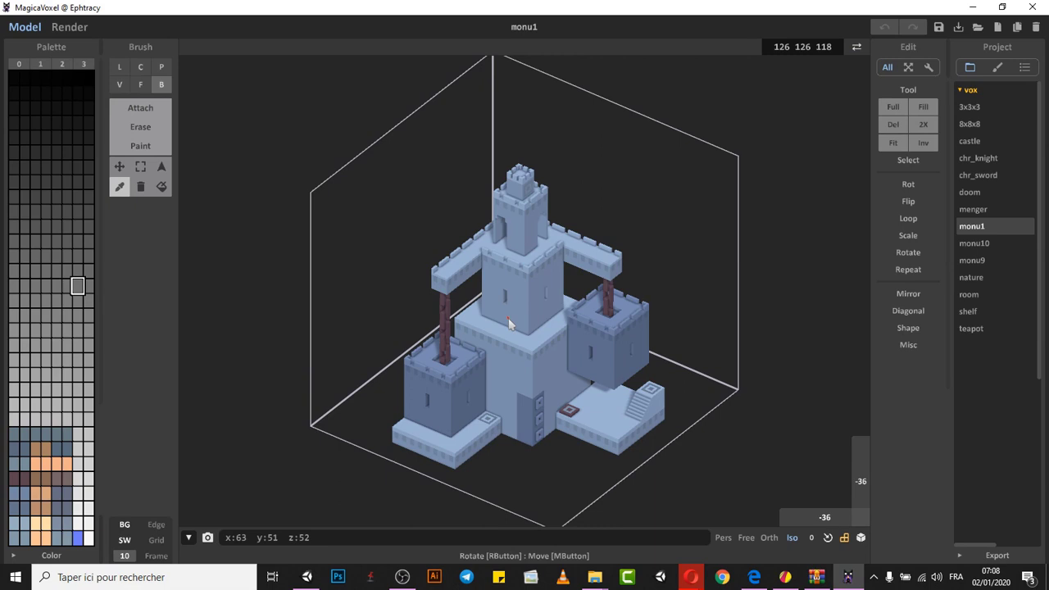
# - Browse the monu10, monu9 and nature sample models, orbiting around them
pyautogui.click(975, 243)
pyautogui.moveTo(508, 279); pyautogui.dragTo(948, 284, button='right')
pyautogui.click(988, 260)
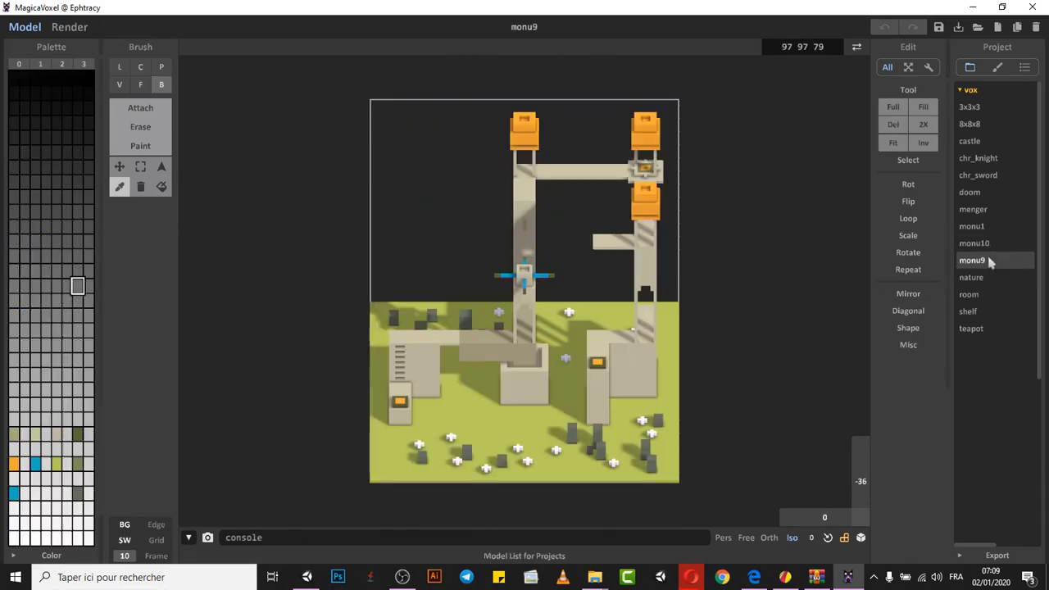
pyautogui.moveTo(679, 322); pyautogui.dragTo(320, 343, button='right')
pyautogui.click(998, 279)
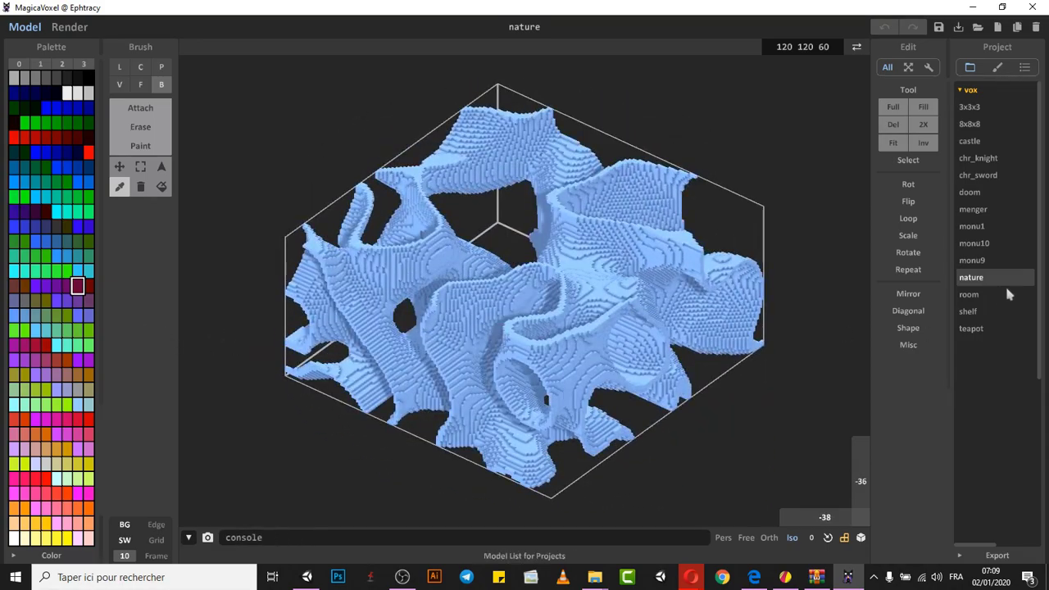
# - Open the room sample model and frame its open front side with the Free camera
pyautogui.click(1010, 294)
pyautogui.moveTo(722, 328); pyautogui.dragTo(811, 482, button='right')
pyautogui.click(747, 538)
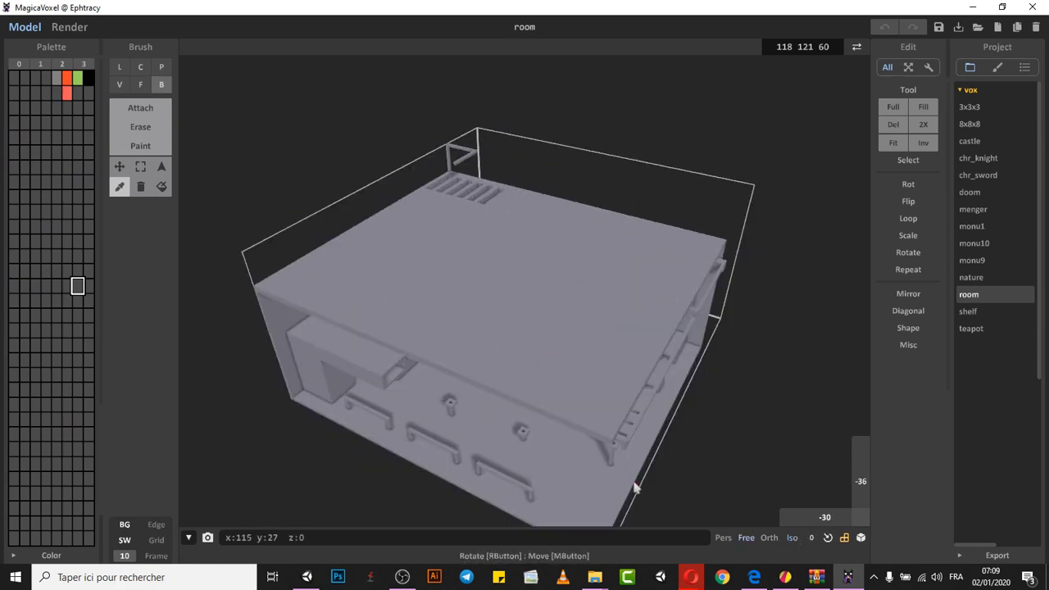
pyautogui.moveTo(635, 436); pyautogui.dragTo(593, 476, button='right')
pyautogui.scroll(8, 593, 476)
pyautogui.moveTo(603, 429); pyautogui.dragTo(867, 353, button='right')
pyautogui.scroll(-5, 588, 408)
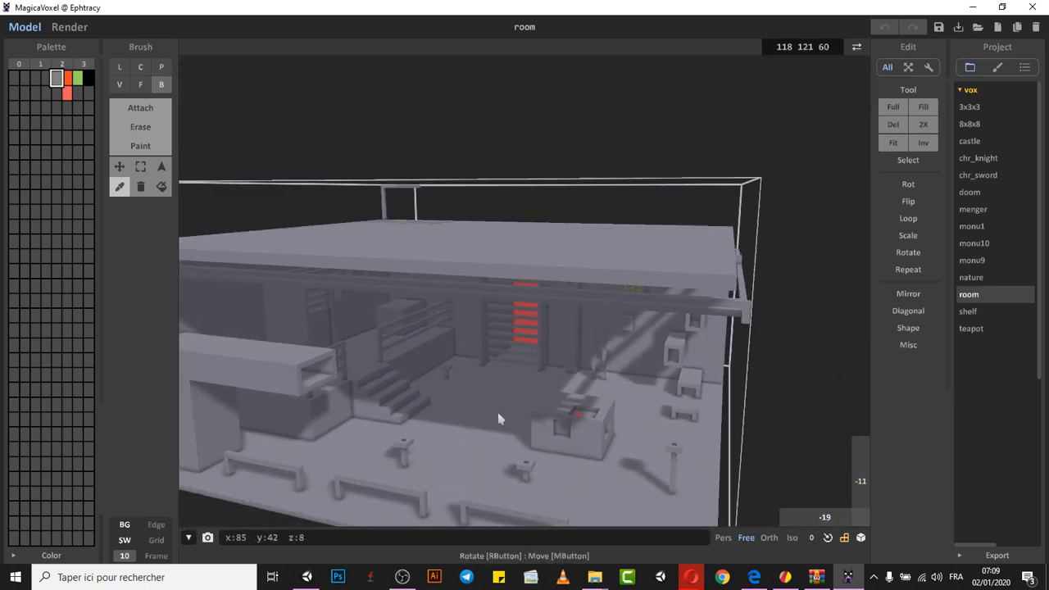
# - Paint the whole floor of the room light green
pyautogui.click(140, 145)
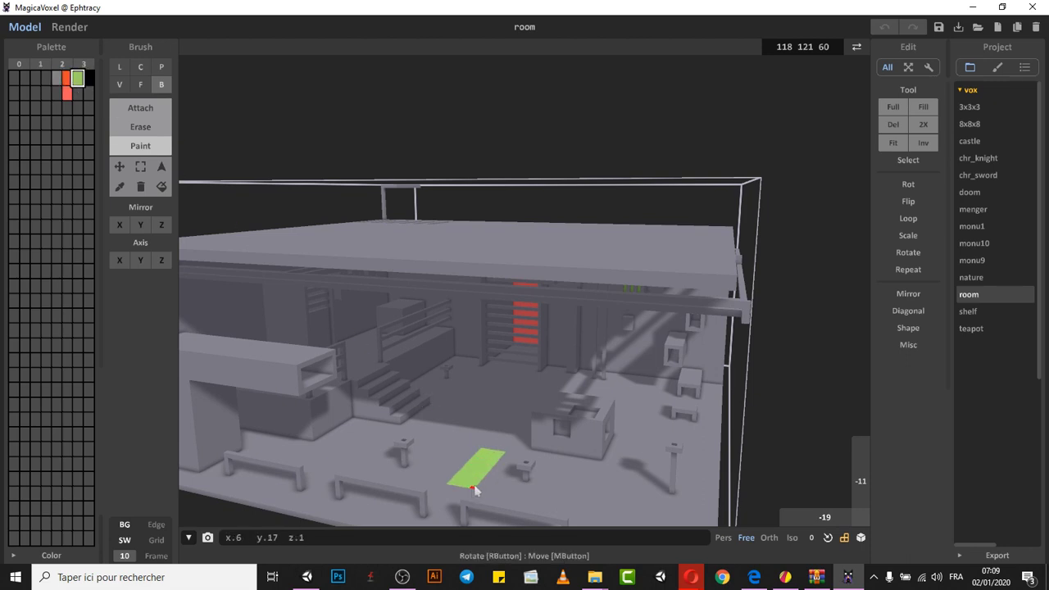
pyautogui.moveTo(606, 505); pyautogui.dragTo(715, 523)
pyautogui.scroll(-2, 577, 423)
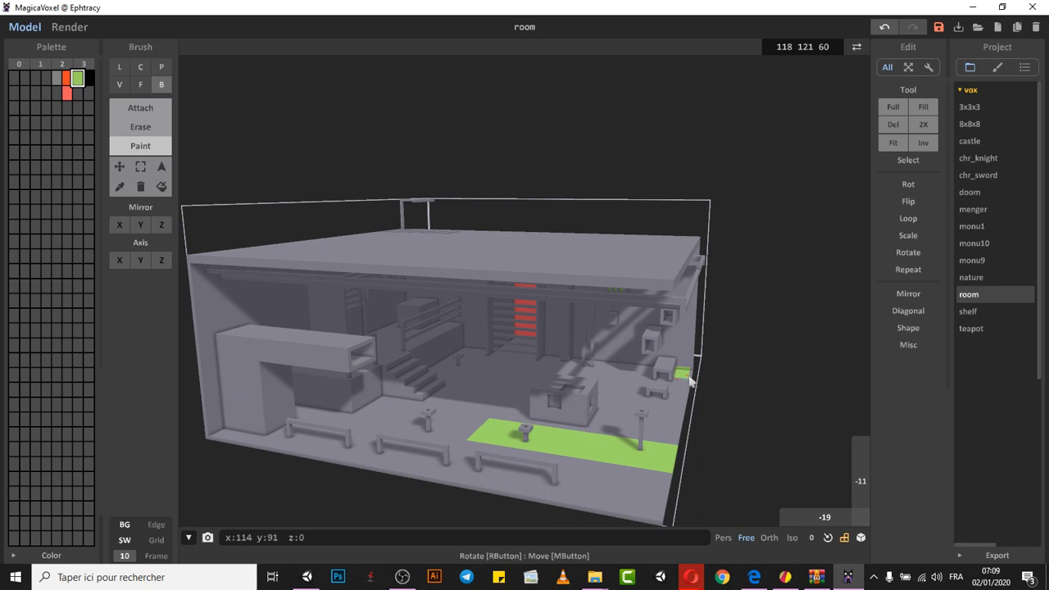
pyautogui.moveTo(692, 376)
pyautogui.mouseDown()
pyautogui.moveTo(438, 394)
pyautogui.moveTo(255, 451)
pyautogui.mouseUp()
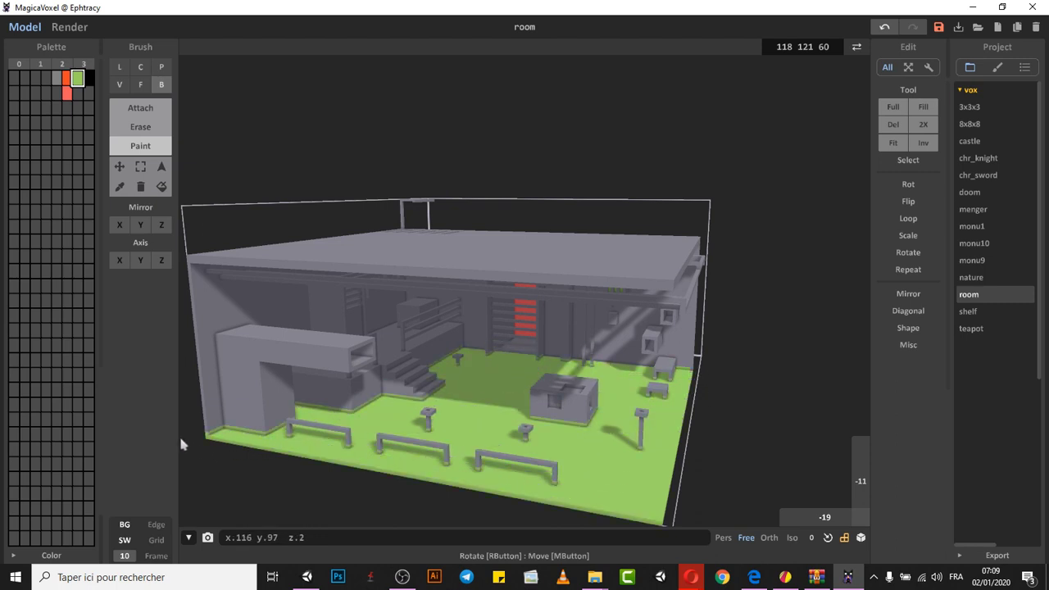
# - Apply palette 1 and paint the front face of the L-shaped structure yellow-orange
pyautogui.click(58, 67)
pyautogui.click(45, 67)
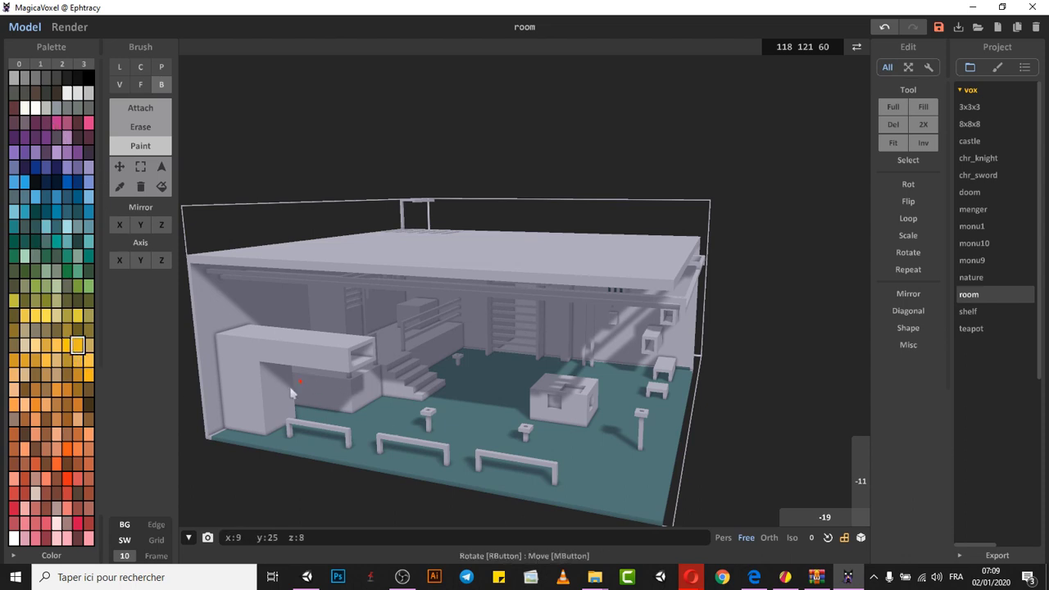
pyautogui.moveTo(324, 353)
pyautogui.mouseDown()
pyautogui.moveTo(360, 371)
pyautogui.moveTo(375, 361)
pyautogui.mouseUp()
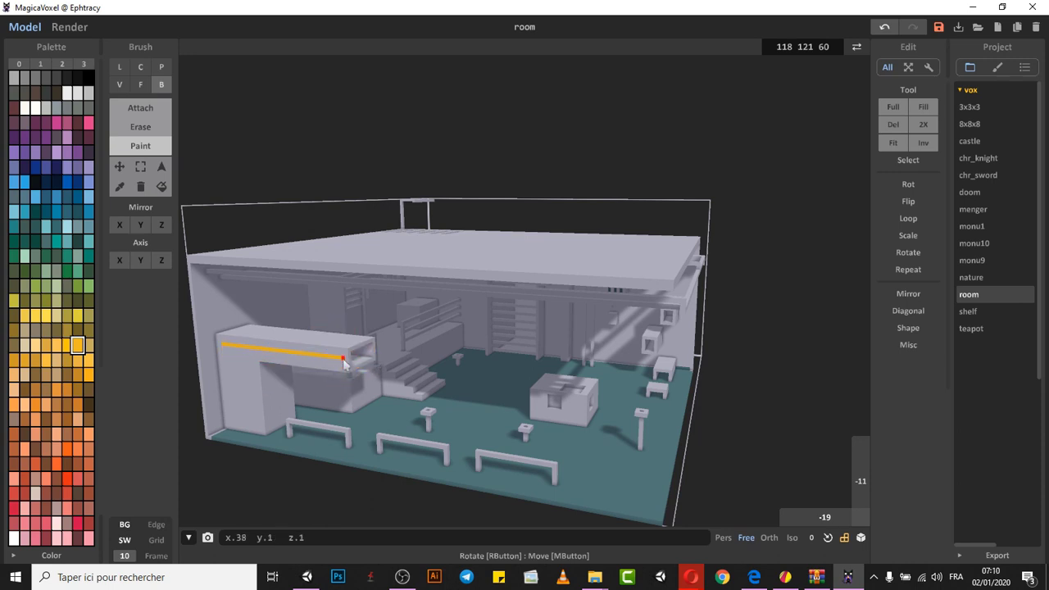
pyautogui.moveTo(223, 347); pyautogui.dragTo(261, 431)
pyautogui.moveTo(205, 417); pyautogui.dragTo(308, 423, button='middle')
pyautogui.moveTo(309, 423); pyautogui.dragTo(377, 410, button='right')
pyautogui.scroll(3, 394, 410)
pyautogui.moveTo(422, 394)
pyautogui.mouseDown()
pyautogui.moveTo(513, 433)
pyautogui.moveTo(423, 434)
pyautogui.mouseUp()
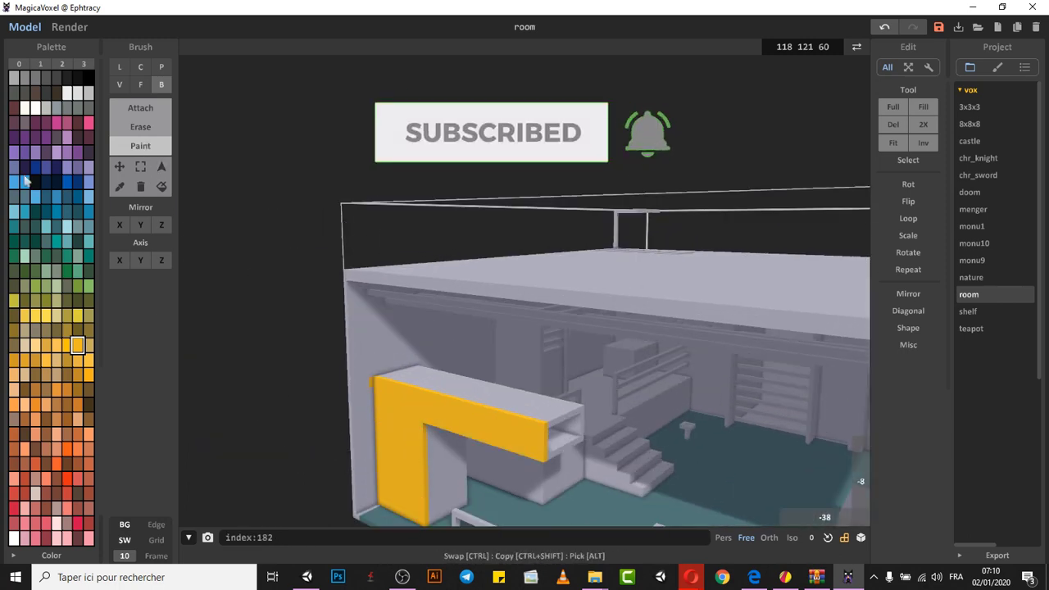
# - Select a dark brown and paint the tops of the small front stools
pyautogui.press('r')
pyautogui.click(120, 166)
pyautogui.moveTo(417, 369); pyautogui.dragTo(419, 351)
pyautogui.moveTo(419, 353); pyautogui.dragTo(476, 389, button='right')
pyautogui.click(88, 405)
pyautogui.click(134, 149)
pyautogui.moveTo(462, 358); pyautogui.dragTo(448, 362)
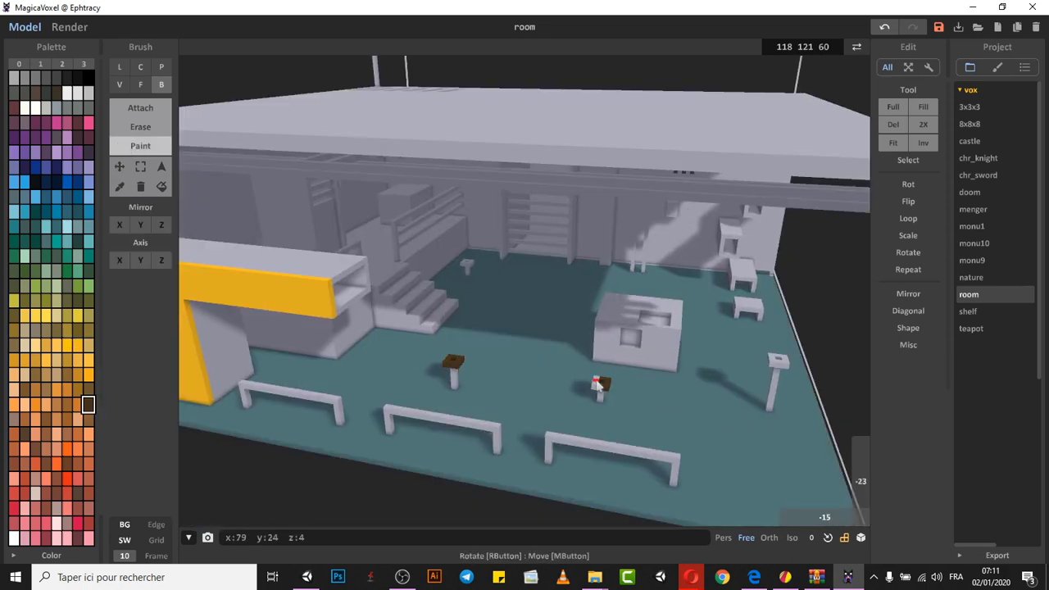
# - Paint a small dark blue patch inside the L-shaped structure's opening and colour the stairs red-orange
pyautogui.click(57, 182)
pyautogui.moveTo(347, 292); pyautogui.dragTo(354, 287)
pyautogui.moveTo(354, 289); pyautogui.dragTo(346, 289, button='right')
pyautogui.moveTo(456, 326); pyautogui.dragTo(436, 282)
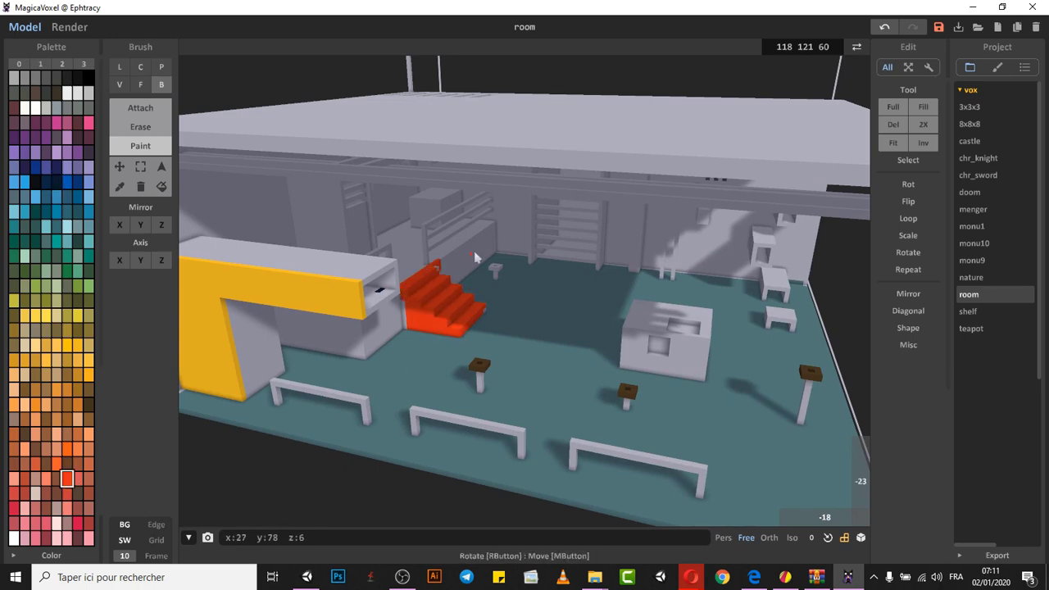
# - Switch to the isometric camera and paint the room's roof and walls light purple
pyautogui.moveTo(567, 405); pyautogui.dragTo(564, 443, button='right')
pyautogui.scroll(-5, 521, 391)
pyautogui.click(792, 537)
pyautogui.click(89, 167)
pyautogui.moveTo(469, 218); pyautogui.dragTo(703, 389)
pyautogui.moveTo(394, 96)
pyautogui.mouseDown()
pyautogui.moveTo(747, 310)
pyautogui.moveTo(725, 355)
pyautogui.mouseUp()
pyautogui.moveTo(293, 270); pyautogui.dragTo(405, 330)
# - Switch to the orthographic camera and paint the outer back wall and its projecting block light purple
pyautogui.click(769, 538)
pyautogui.moveTo(795, 517)
pyautogui.mouseDown()
pyautogui.moveTo(826, 508)
pyautogui.moveTo(506, 334)
pyautogui.mouseUp()
pyautogui.moveTo(259, 79); pyautogui.dragTo(486, 245)
pyautogui.moveTo(501, 89); pyautogui.dragTo(628, 166)
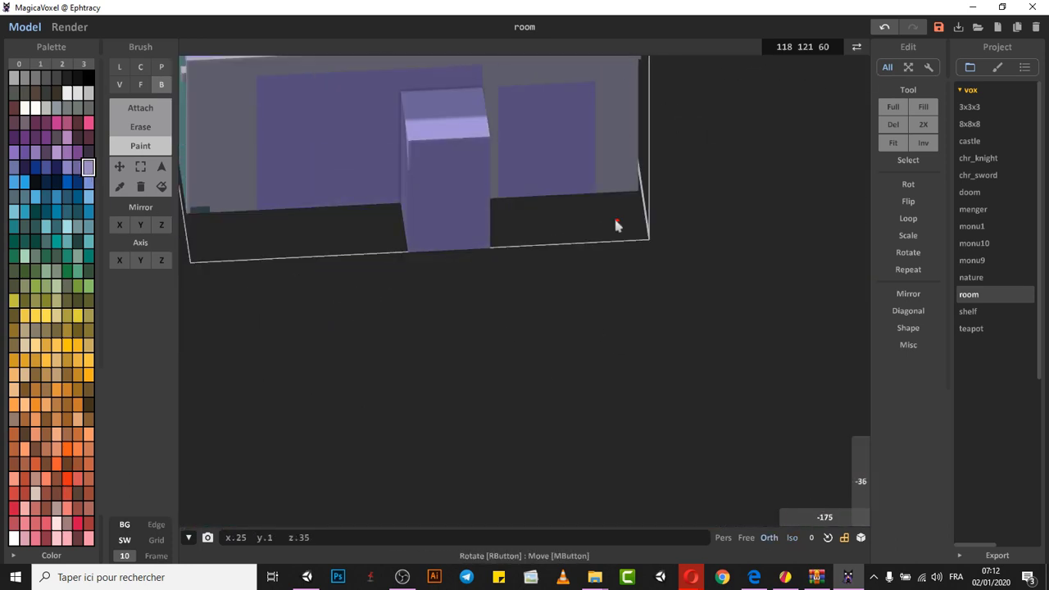
pyautogui.scroll(-5, 405, 189)
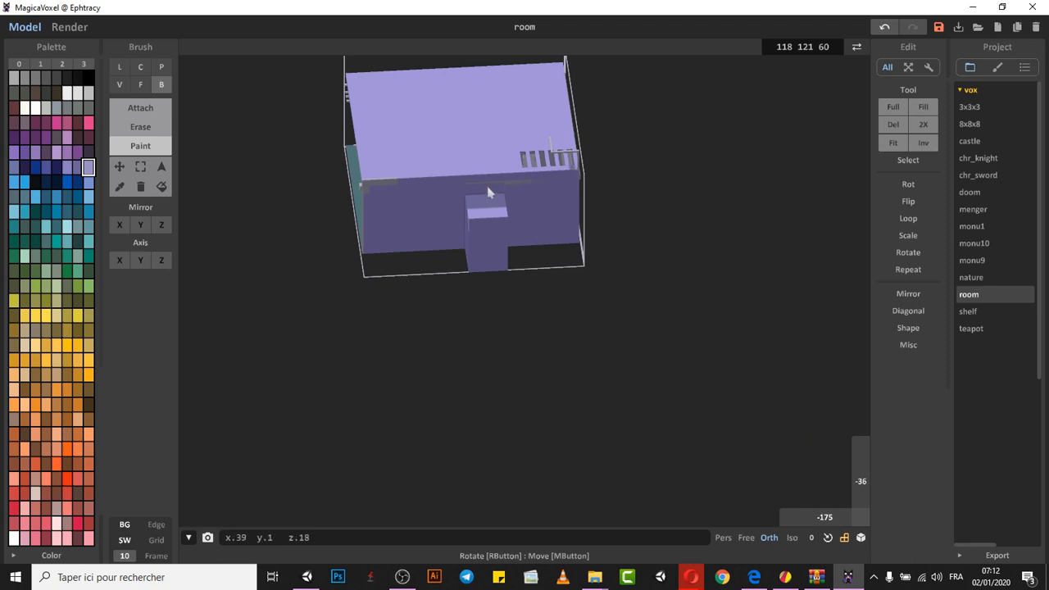
# - Paint the small frame on the roof dark blue and the window openings of the floor block crimson
pyautogui.scroll(4, 580, 171)
pyautogui.moveTo(714, 169); pyautogui.dragTo(454, 109, button='right')
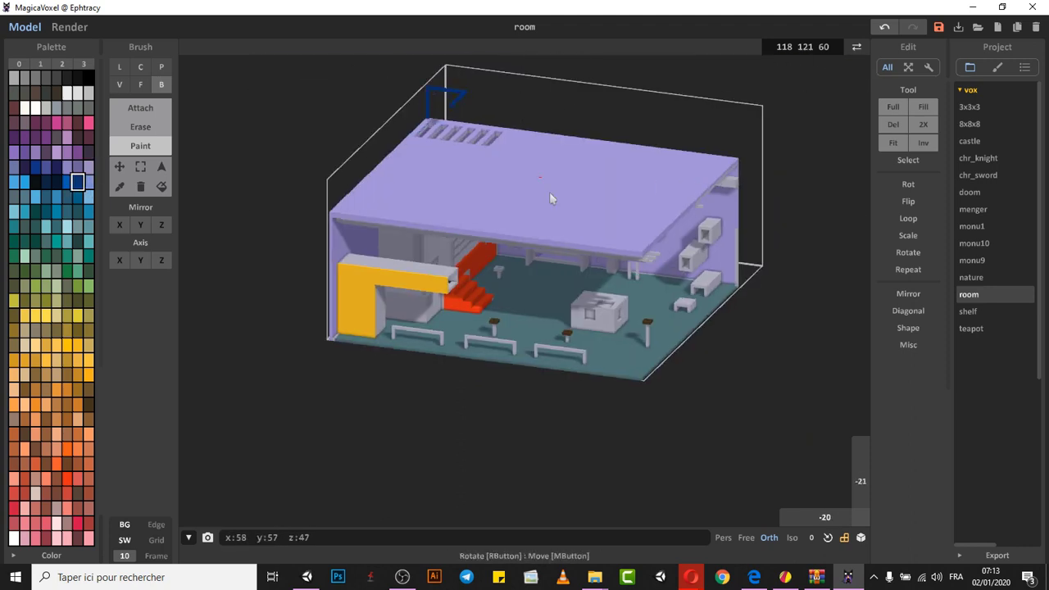
pyautogui.scroll(5, 541, 270)
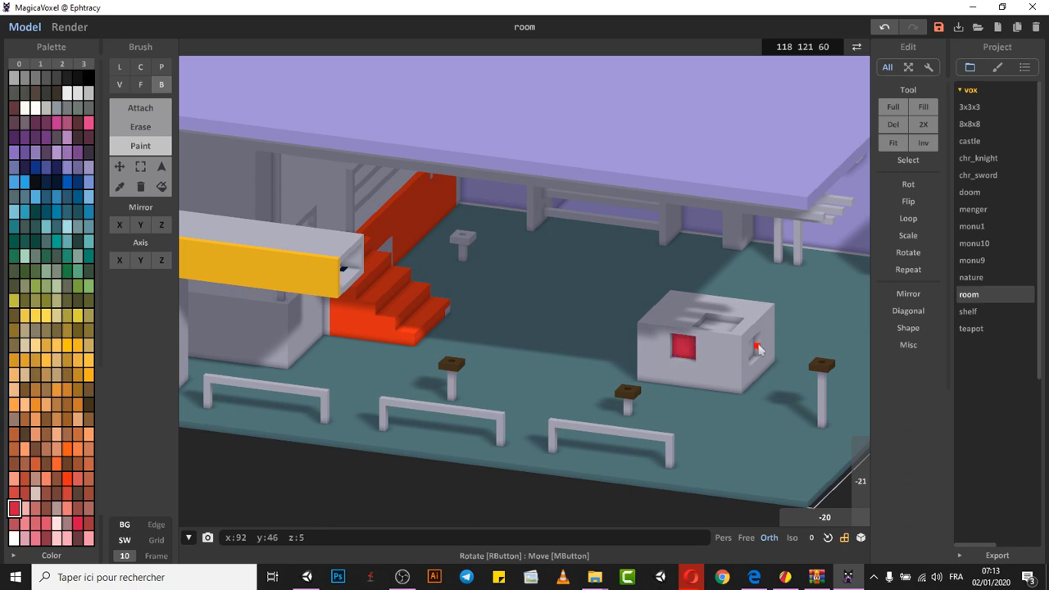
# - Paint the front benches and the tall stool's leg light orange-brown
pyautogui.moveTo(320, 294); pyautogui.dragTo(416, 201, button='right')
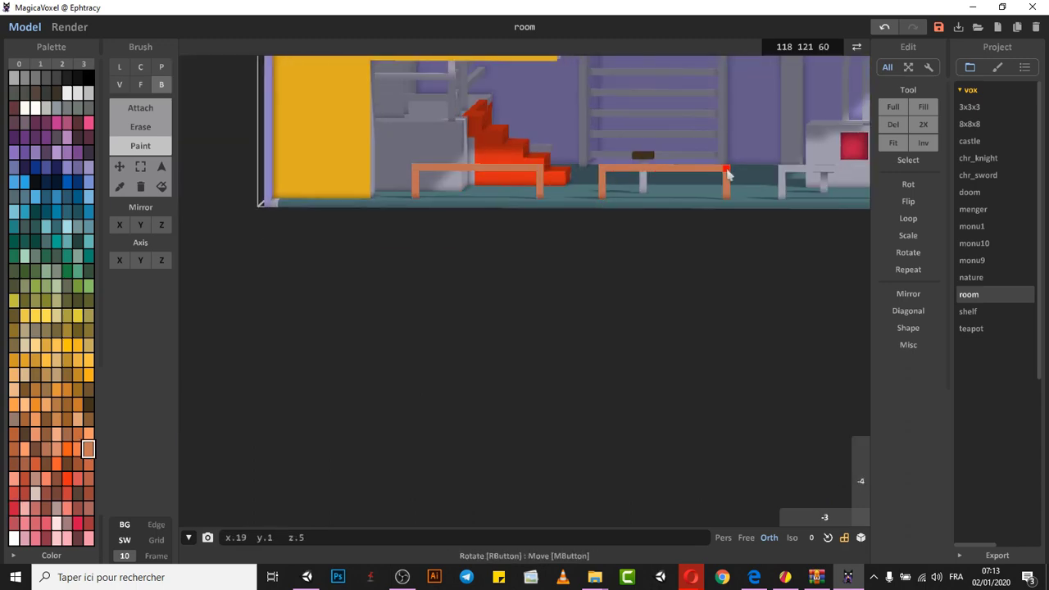
pyautogui.moveTo(729, 174); pyautogui.dragTo(672, 212, button='right')
pyautogui.moveTo(551, 195); pyautogui.dragTo(422, 314, button='right')
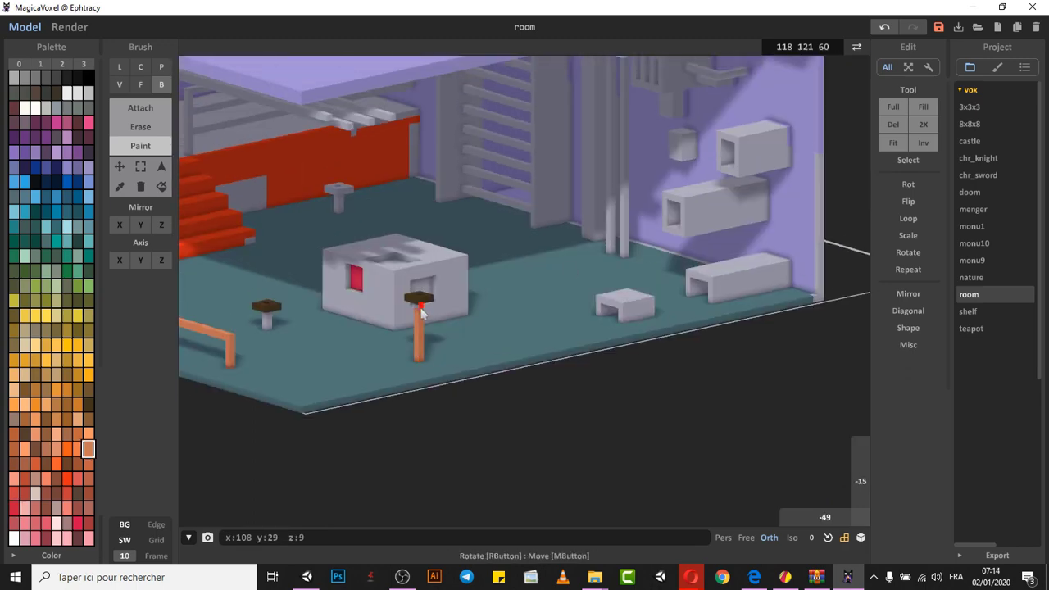
# - Pick the dark brown from a painted stool and paint the rear stool's top with it
pyautogui.moveTo(272, 338); pyautogui.dragTo(378, 379, button='right')
pyautogui.click(120, 187)
pyautogui.click(417, 357)
pyautogui.click(140, 146)
pyautogui.moveTo(439, 234); pyautogui.dragTo(459, 239)
pyautogui.click(447, 235)
# - Paint the small side bench purple and the long bench by the wall blue with an orange top
pyautogui.moveTo(447, 235); pyautogui.dragTo(163, 219, button='right')
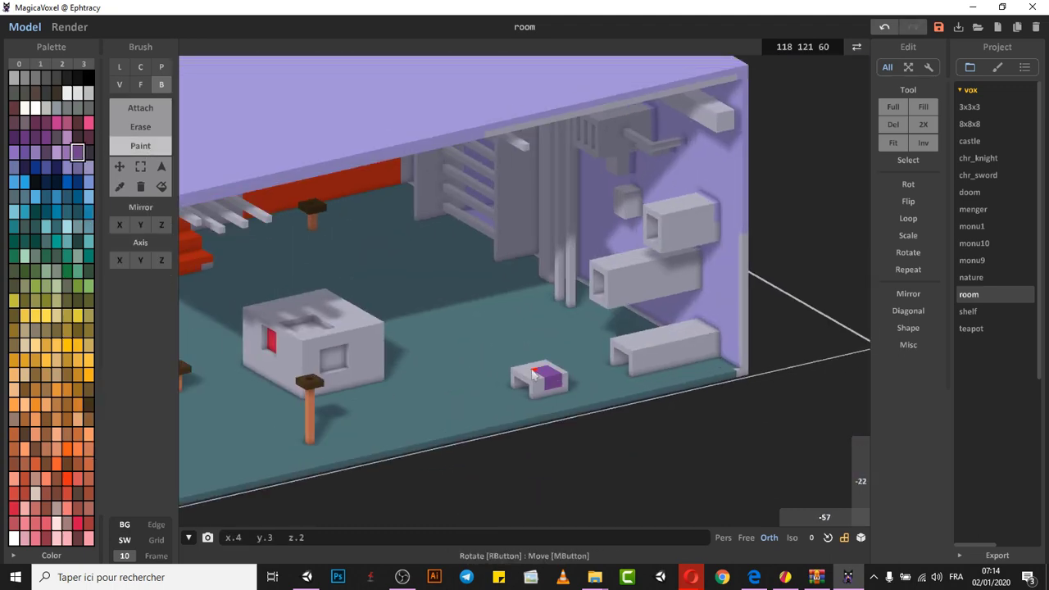
pyautogui.click(87, 212)
pyautogui.click(703, 348)
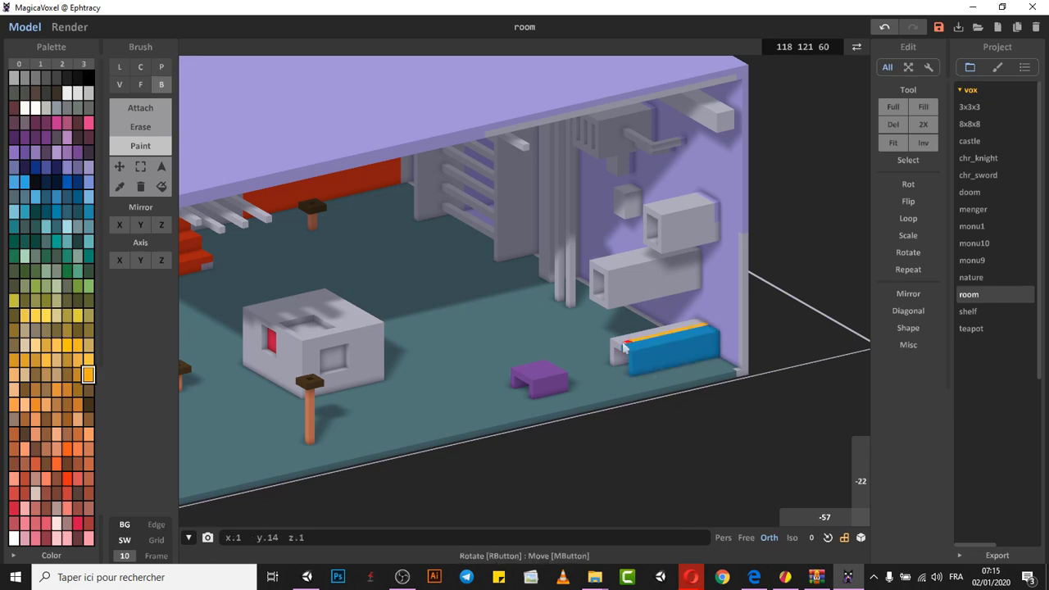
pyautogui.click(617, 364)
# - Pick existing colours from the room for painting and orbit around to reach the remaining unpainted parts
pyautogui.moveTo(353, 360)
pyautogui.mouseDown(button='right')
pyautogui.moveTo(644, 370)
pyautogui.moveTo(533, 373)
pyautogui.mouseUp(button='right')
pyautogui.click(120, 186)
pyautogui.click(316, 344)
pyautogui.click(140, 146)
pyautogui.moveTo(215, 324)
pyautogui.mouseDown(button='right')
pyautogui.moveTo(417, 450)
pyautogui.moveTo(354, 228)
pyautogui.mouseUp(button='right')
pyautogui.moveTo(533, 193); pyautogui.dragTo(399, 199, button='right')
pyautogui.scroll(-3, 398, 199)
pyautogui.moveTo(290, 204); pyautogui.dragTo(435, 246, button='right')
pyautogui.click(119, 187)
pyautogui.click(459, 377)
pyautogui.click(140, 146)
pyautogui.moveTo(762, 344); pyautogui.dragTo(825, 357, button='right')
# - Switch to the Free camera and paint small leftover areas inside the room with the picked colour
pyautogui.click(746, 538)
pyautogui.scroll(5, 745, 398)
pyautogui.moveTo(745, 399); pyautogui.dragTo(646, 340, button='right')
pyautogui.moveTo(646, 341)
pyautogui.mouseDown()
pyautogui.moveTo(607, 341)
pyautogui.moveTo(638, 343)
pyautogui.mouseUp()
pyautogui.scroll(4, 609, 412)
pyautogui.moveTo(609, 416); pyautogui.dragTo(567, 430)
pyautogui.moveTo(590, 414)
pyautogui.mouseDown(button='right')
pyautogui.moveTo(484, 387)
pyautogui.moveTo(178, 216)
pyautogui.mouseUp(button='right')
# - Select the stairs' red-orange and paint the grey platform walls beside the stairs with it
pyautogui.click(119, 188)
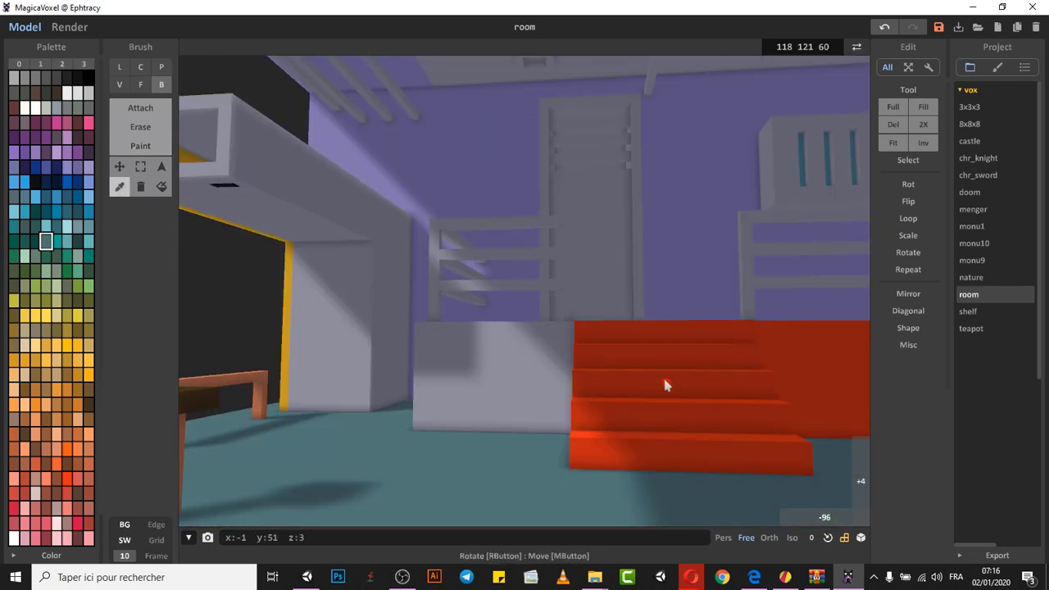
pyautogui.click(67, 479)
pyautogui.click(140, 146)
pyautogui.scroll(4, 353, 351)
pyautogui.moveTo(386, 400); pyautogui.dragTo(600, 516)
pyautogui.moveTo(354, 346); pyautogui.dragTo(599, 515)
pyautogui.moveTo(585, 507)
pyautogui.mouseDown(button='right')
pyautogui.moveTo(235, 398)
pyautogui.moveTo(615, 261)
pyautogui.mouseUp(button='right')
pyautogui.scroll(5, 235, 399)
pyautogui.scroll(-4, 615, 261)
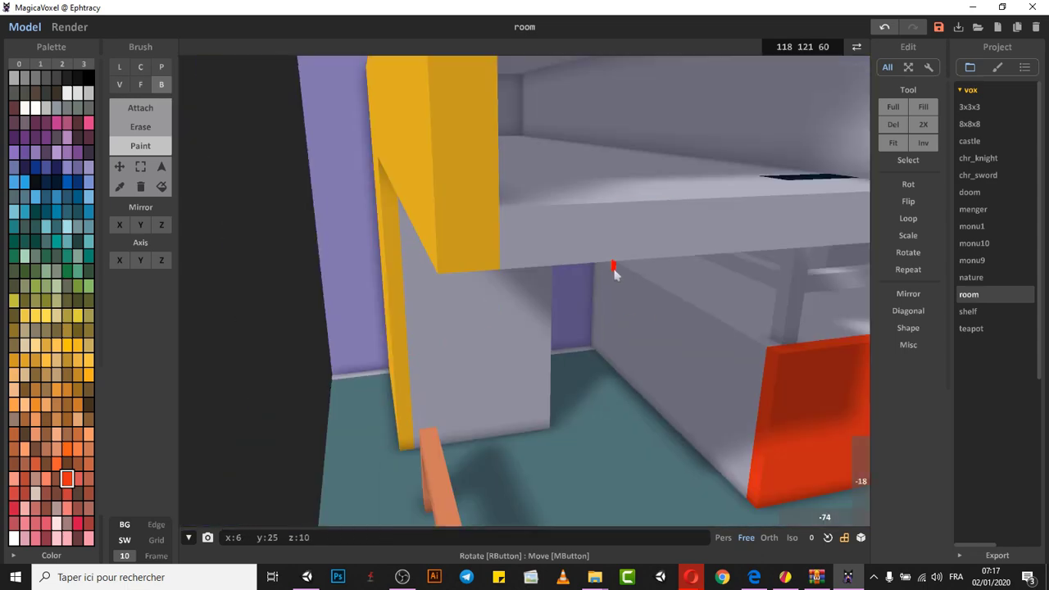
pyautogui.moveTo(732, 439); pyautogui.dragTo(597, 273)
# - Select green and paint the grey side posts of the wall bars at the back of the room
pyautogui.moveTo(610, 377); pyautogui.dragTo(360, 336, button='right')
pyautogui.moveTo(480, 446); pyautogui.dragTo(484, 494)
pyautogui.scroll(5, 596, 412)
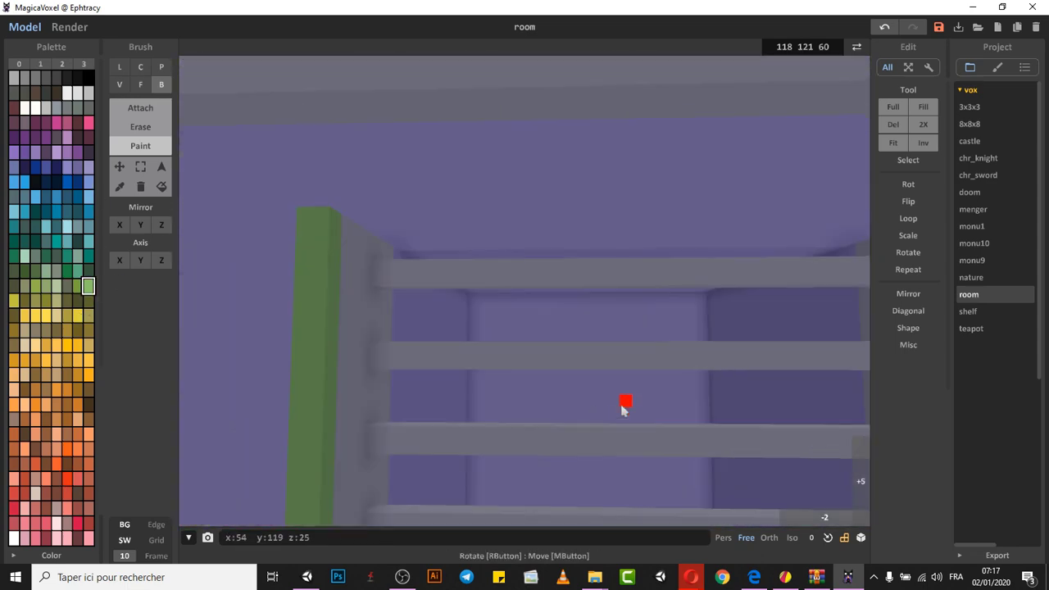
pyautogui.moveTo(595, 412); pyautogui.dragTo(478, 211, button='right')
pyautogui.moveTo(478, 211); pyautogui.dragTo(562, 412)
pyautogui.moveTo(561, 412); pyautogui.dragTo(492, 262, button='right')
pyautogui.moveTo(492, 262); pyautogui.dragTo(485, 375)
pyautogui.moveTo(483, 375); pyautogui.dragTo(589, 260, button='right')
# - Select dark brown and paint the rungs of the wall bars
pyautogui.click(88, 405)
pyautogui.moveTo(234, 259); pyautogui.dragTo(681, 236)
pyautogui.moveTo(686, 296); pyautogui.dragTo(248, 353)
pyautogui.moveTo(262, 432); pyautogui.dragTo(679, 356)
pyautogui.moveTo(611, 296); pyautogui.dragTo(600, 358, button='right')
pyautogui.moveTo(321, 307)
pyautogui.mouseDown()
pyautogui.moveTo(707, 242)
pyautogui.moveTo(405, 450)
pyautogui.moveTo(361, 462)
pyautogui.mouseUp()
pyautogui.moveTo(360, 461); pyautogui.dragTo(359, 500, button='right')
pyautogui.moveTo(354, 360)
pyautogui.mouseDown()
pyautogui.moveTo(421, 416)
pyautogui.moveTo(621, 366)
pyautogui.mouseUp()
pyautogui.scroll(-5, 621, 366)
pyautogui.moveTo(621, 366)
pyautogui.mouseDown(button='right')
pyautogui.moveTo(455, 348)
pyautogui.moveTo(656, 344)
pyautogui.mouseUp(button='right')
pyautogui.scroll(5, 656, 345)
# - Select green again and paint the remaining grey faces of the wall bars' side posts
pyautogui.click(88, 286)
pyautogui.moveTo(415, 237); pyautogui.dragTo(500, 307, button='right')
pyautogui.moveTo(500, 306); pyautogui.dragTo(412, 102)
pyautogui.moveTo(463, 287); pyautogui.dragTo(452, 145, button='right')
pyautogui.moveTo(639, 360); pyautogui.dragTo(426, 377, button='right')
pyautogui.moveTo(597, 136); pyautogui.dragTo(590, 192, button='right')
pyautogui.moveTo(589, 193)
pyautogui.mouseDown()
pyautogui.moveTo(572, 391)
pyautogui.moveTo(514, 410)
pyautogui.mouseUp()
pyautogui.moveTo(574, 353); pyautogui.dragTo(494, 307, button='right')
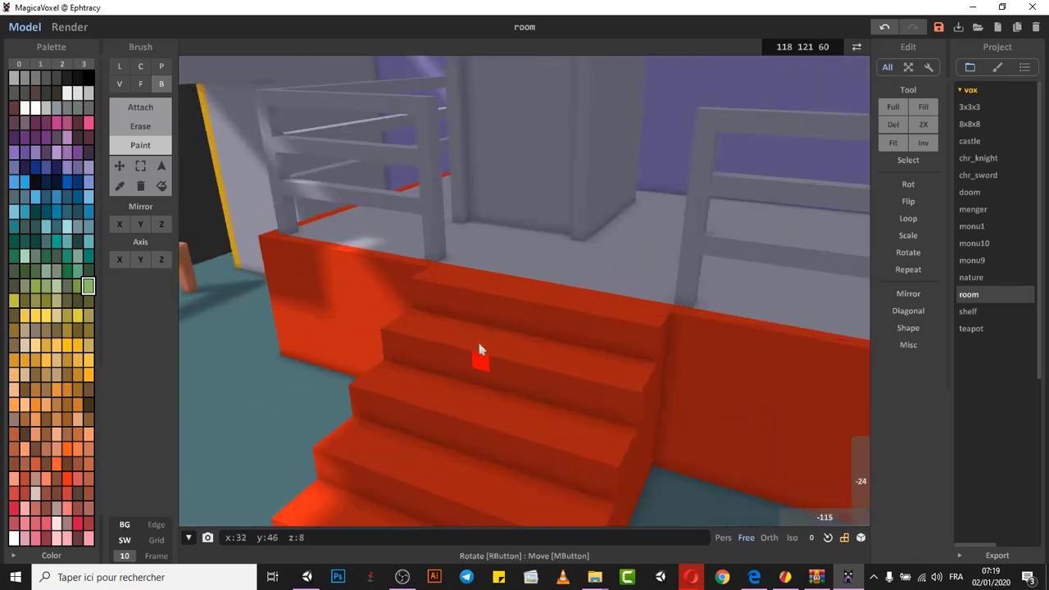
# - Paint the tall cabinet's upper slats dark brown and the panel behind them red-orange
pyautogui.scroll(5, 494, 307)
pyautogui.click(89, 405)
pyautogui.moveTo(301, 163)
pyautogui.mouseDown()
pyautogui.moveTo(460, 94)
pyautogui.moveTo(451, 99)
pyautogui.mouseUp()
pyautogui.moveTo(451, 102); pyautogui.dragTo(438, 225, button='right')
pyautogui.moveTo(321, 232); pyautogui.dragTo(456, 217)
pyautogui.click(67, 479)
pyautogui.moveTo(441, 319)
pyautogui.mouseDown()
pyautogui.moveTo(394, 320)
pyautogui.moveTo(446, 285)
pyautogui.moveTo(427, 320)
pyautogui.mouseUp()
pyautogui.scroll(-4, 435, 365)
pyautogui.moveTo(435, 366)
pyautogui.mouseDown(button='right')
pyautogui.moveTo(714, 410)
pyautogui.moveTo(566, 328)
pyautogui.mouseUp(button='right')
pyautogui.scroll(5, 714, 410)
pyautogui.moveTo(566, 328)
pyautogui.mouseDown()
pyautogui.moveTo(488, 378)
pyautogui.moveTo(568, 385)
pyautogui.mouseUp()
pyautogui.scroll(-3, 571, 392)
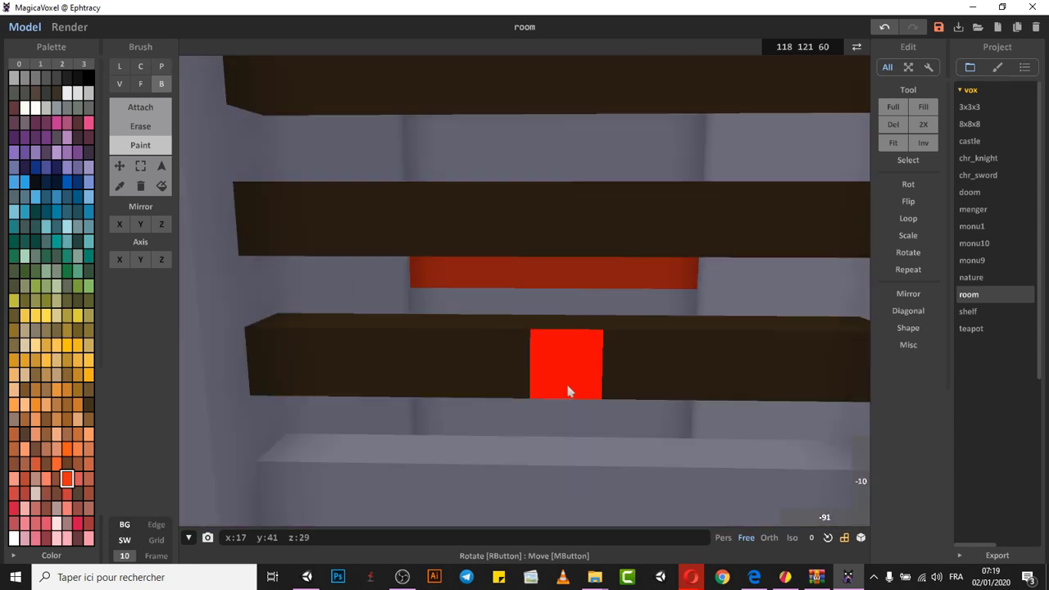
# - Paint the tall cabinet's frame teal and the lowest panel behind its slats yellow
pyautogui.scroll(-4, 568, 392)
pyautogui.moveTo(447, 201); pyautogui.dragTo(658, 211)
pyautogui.moveTo(658, 211); pyautogui.dragTo(574, 278, button='right')
pyautogui.scroll(5, 492, 295)
pyautogui.moveTo(541, 287)
pyautogui.mouseDown()
pyautogui.moveTo(393, 301)
pyautogui.moveTo(697, 148)
pyautogui.mouseUp()
pyautogui.moveTo(697, 148); pyautogui.dragTo(394, 98)
pyautogui.moveTo(419, 264)
pyautogui.mouseDown(button='right')
pyautogui.moveTo(630, 366)
pyautogui.moveTo(446, 328)
pyautogui.moveTo(813, 216)
pyautogui.moveTo(372, 481)
pyautogui.moveTo(585, 285)
pyautogui.moveTo(569, 344)
pyautogui.moveTo(700, 287)
pyautogui.moveTo(640, 209)
pyautogui.moveTo(628, 487)
pyautogui.moveTo(667, 250)
pyautogui.moveTo(438, 89)
pyautogui.moveTo(493, 391)
pyautogui.moveTo(424, 318)
pyautogui.mouseUp(button='right')
pyautogui.moveTo(424, 318); pyautogui.dragTo(435, 393)
pyautogui.moveTo(435, 393); pyautogui.dragTo(447, 287, button='right')
pyautogui.moveTo(448, 287)
pyautogui.mouseDown()
pyautogui.moveTo(592, 403)
pyautogui.moveTo(603, 426)
pyautogui.mouseUp()
pyautogui.moveTo(603, 426)
pyautogui.mouseDown(button='right')
pyautogui.moveTo(747, 325)
pyautogui.moveTo(418, 328)
pyautogui.moveTo(410, 386)
pyautogui.mouseUp(button='right')
# - Sample blue from the room and paint the room-facing half of the large hollow beam with it
pyautogui.scroll(5, 417, 328)
pyautogui.click(119, 186)
pyautogui.click(431, 351)
pyautogui.moveTo(430, 351); pyautogui.dragTo(246, 320, button='right')
pyautogui.click(140, 146)
pyautogui.moveTo(661, 245); pyautogui.dragTo(495, 469)
pyautogui.scroll(-5, 663, 279)
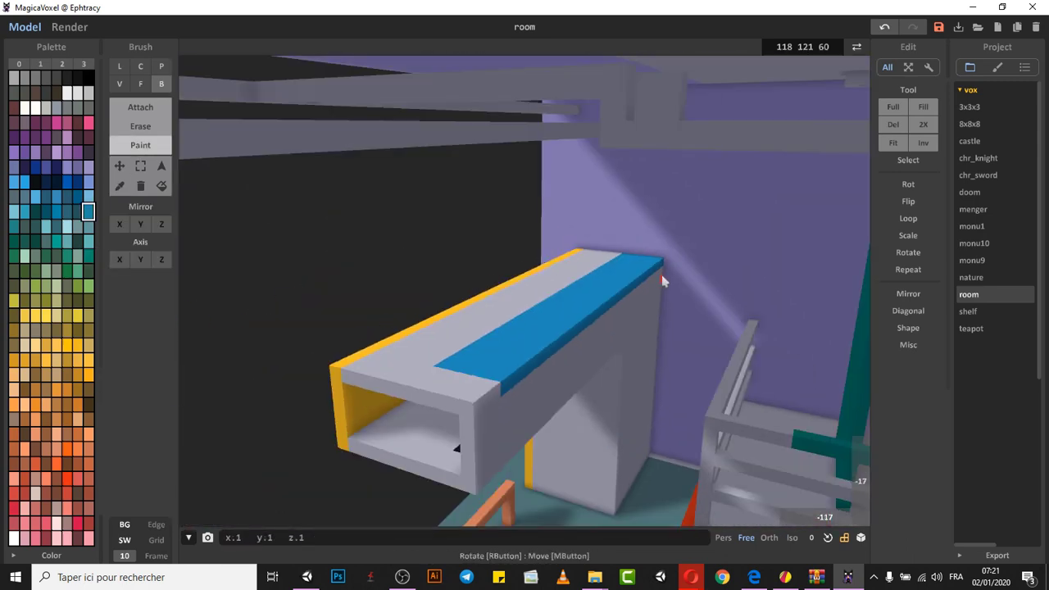
pyautogui.moveTo(664, 281)
pyautogui.mouseDown()
pyautogui.moveTo(503, 386)
pyautogui.moveTo(449, 379)
pyautogui.mouseUp()
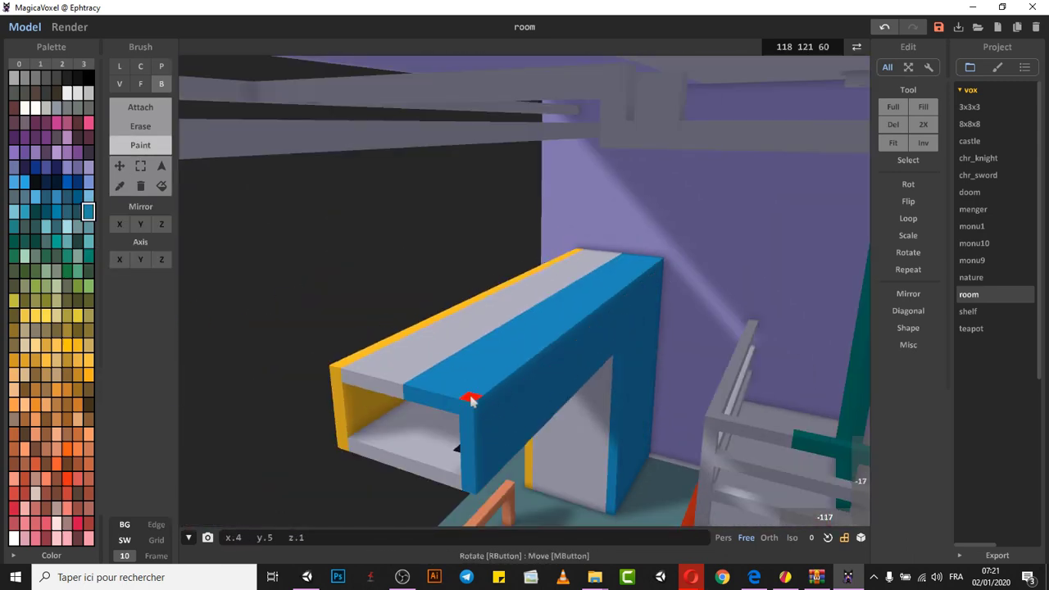
# - Paint the inside of the hollow beam's near half blue, and its other half yellow with a sampled colour
pyautogui.moveTo(463, 395); pyautogui.dragTo(550, 414, button='right')
pyautogui.scroll(3, 549, 426)
pyautogui.moveTo(550, 184); pyautogui.dragTo(555, 448)
pyautogui.click(120, 186)
pyautogui.click(423, 369)
pyautogui.click(140, 145)
pyautogui.moveTo(506, 184); pyautogui.dragTo(539, 447)
# - Paint the small wall boxes and the narrow slots of the grille above the platform yellow
pyautogui.moveTo(539, 449)
pyautogui.mouseDown(button='right')
pyautogui.moveTo(722, 444)
pyautogui.moveTo(373, 276)
pyautogui.mouseUp(button='right')
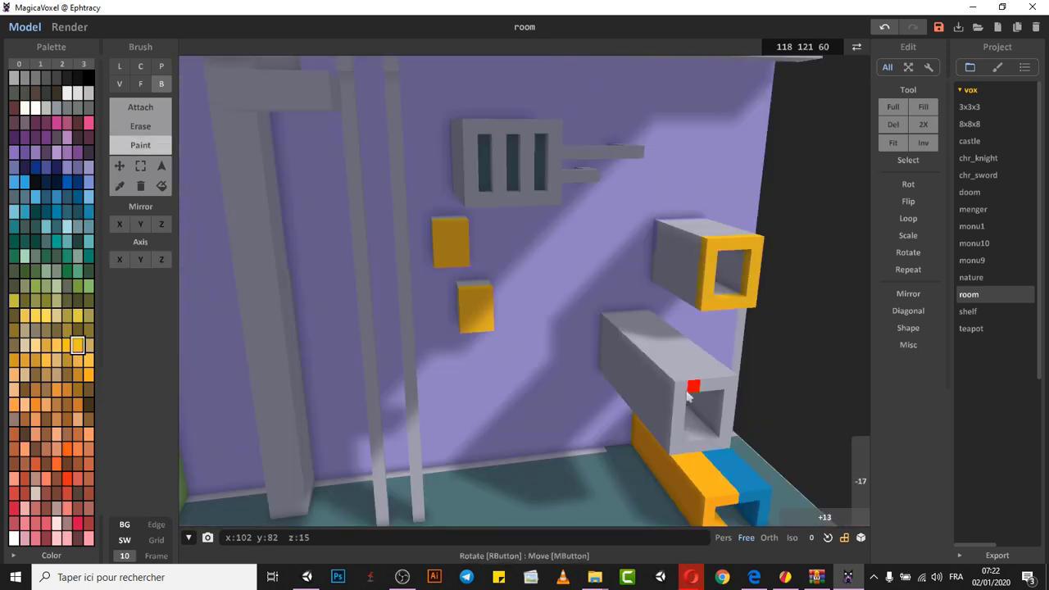
pyautogui.moveTo(697, 396); pyautogui.dragTo(540, 205, button='right')
pyautogui.moveTo(438, 202); pyautogui.dragTo(375, 319, button='right')
pyautogui.scroll(6, 494, 237)
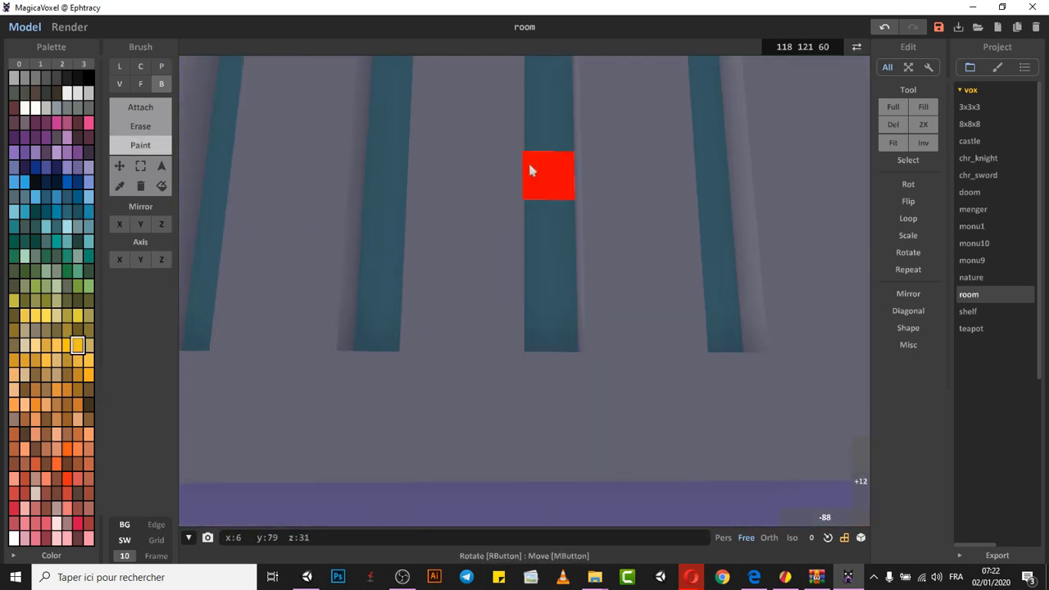
pyautogui.scroll(-3, 495, 237)
pyautogui.moveTo(538, 158); pyautogui.dragTo(541, 305)
pyautogui.moveTo(669, 202); pyautogui.dragTo(672, 87, button='right')
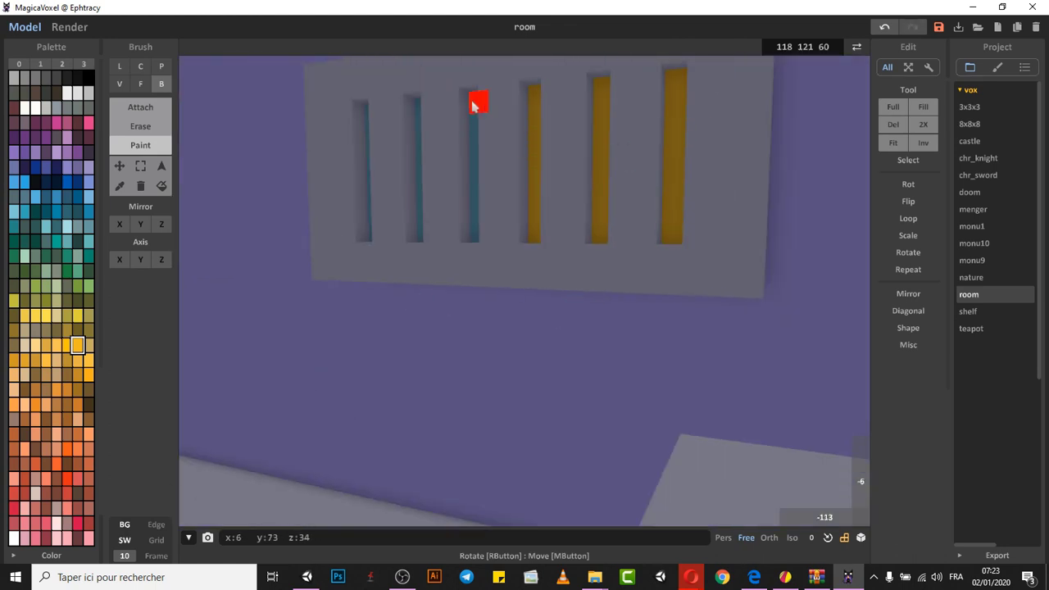
# - Select purple and paint the panel of the slotted wall grille above the platform
pyautogui.click(78, 271)
pyautogui.moveTo(460, 314)
pyautogui.mouseDown(button='right')
pyautogui.moveTo(504, 320)
pyautogui.moveTo(393, 315)
pyautogui.mouseUp(button='right')
pyautogui.click(78, 153)
pyautogui.moveTo(271, 185); pyautogui.dragTo(515, 290)
# - Select brown and paint the platform railing beside the stairs and the tall cabinet's door
pyautogui.scroll(-5, 420, 365)
pyautogui.click(89, 420)
pyautogui.moveTo(285, 351); pyautogui.dragTo(459, 398)
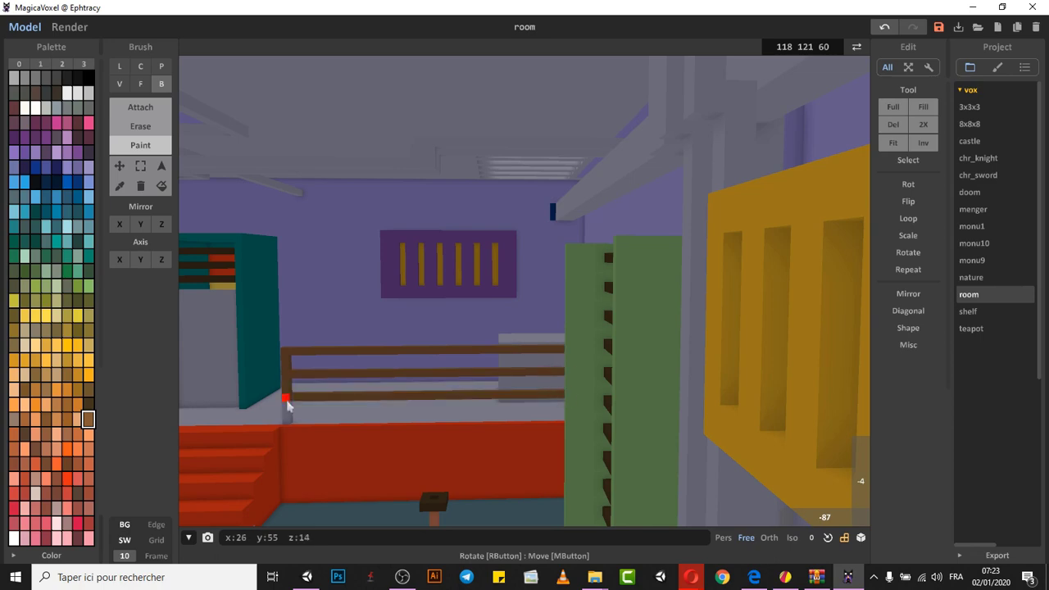
pyautogui.moveTo(559, 425); pyautogui.dragTo(656, 426, button='right')
pyautogui.scroll(4, 565, 328)
pyautogui.moveTo(523, 254)
pyautogui.mouseDown()
pyautogui.moveTo(701, 342)
pyautogui.moveTo(687, 520)
pyautogui.mouseUp()
pyautogui.scroll(-4, 656, 442)
pyautogui.moveTo(527, 392); pyautogui.dragTo(605, 460)
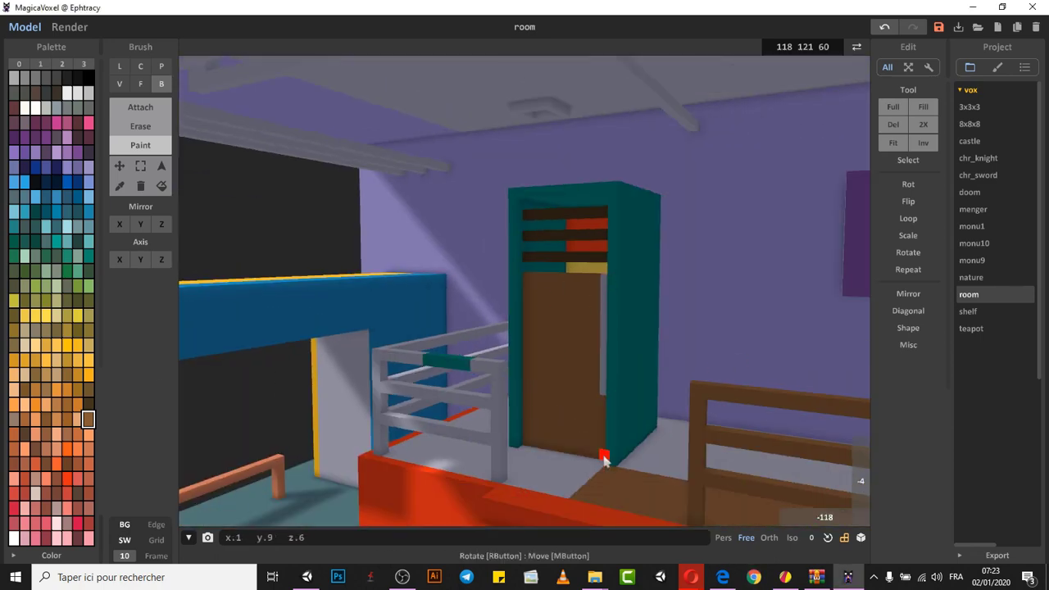
# - Paint the railing on the other side of the stairs and the grey platform floor brown
pyautogui.scroll(3, 525, 393)
pyautogui.moveTo(347, 355)
pyautogui.mouseDown()
pyautogui.moveTo(472, 378)
pyautogui.moveTo(501, 430)
pyautogui.mouseUp()
pyautogui.moveTo(501, 430)
pyautogui.mouseDown(button='right')
pyautogui.moveTo(653, 505)
pyautogui.moveTo(257, 429)
pyautogui.moveTo(538, 412)
pyautogui.mouseUp(button='right')
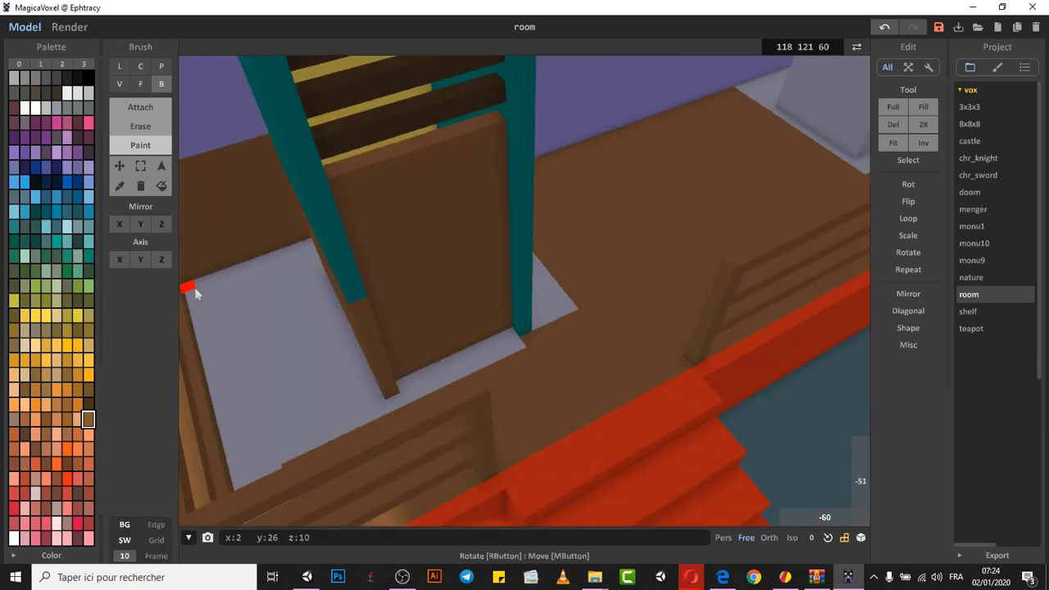
pyautogui.moveTo(502, 366); pyautogui.dragTo(518, 345)
pyautogui.moveTo(656, 341)
pyautogui.mouseDown(button='right')
pyautogui.moveTo(631, 373)
pyautogui.moveTo(521, 372)
pyautogui.mouseUp(button='right')
pyautogui.scroll(5, 492, 344)
pyautogui.moveTo(450, 261); pyautogui.dragTo(591, 526)
pyautogui.scroll(-5, 574, 483)
pyautogui.moveTo(553, 436); pyautogui.dragTo(493, 435)
# - Paint the large box standing on the platform orange on all its grey faces
pyautogui.moveTo(679, 369)
pyautogui.mouseDown(button='right')
pyautogui.moveTo(726, 431)
pyautogui.moveTo(687, 384)
pyautogui.mouseUp(button='right')
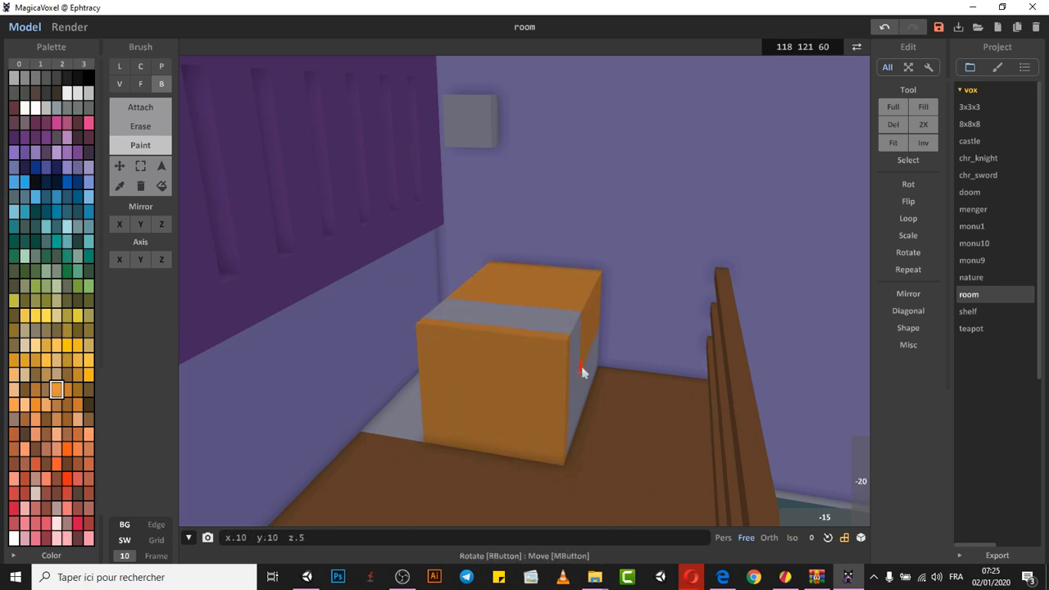
pyautogui.scroll(-5, 492, 302)
pyautogui.scroll(5, 367, 273)
pyautogui.moveTo(366, 295); pyautogui.dragTo(348, 263, button='right')
pyautogui.moveTo(342, 452); pyautogui.dragTo(517, 492, button='right')
pyautogui.moveTo(383, 335); pyautogui.dragTo(292, 146)
pyautogui.moveTo(508, 224); pyautogui.dragTo(512, 139)
pyautogui.moveTo(525, 328)
pyautogui.mouseDown(button='right')
pyautogui.moveTo(602, 350)
pyautogui.moveTo(509, 348)
pyautogui.mouseUp(button='right')
# - Select teal and touch up the leftover parts of the tall cabinet's frame
pyautogui.click(89, 242)
pyautogui.moveTo(510, 211)
pyautogui.mouseDown()
pyautogui.moveTo(593, 232)
pyautogui.moveTo(599, 259)
pyautogui.mouseUp()
pyautogui.moveTo(598, 259)
pyautogui.mouseDown(button='right')
pyautogui.moveTo(696, 353)
pyautogui.moveTo(815, 192)
pyautogui.mouseUp(button='right')
pyautogui.moveTo(361, 345)
pyautogui.mouseDown(button='right')
pyautogui.moveTo(487, 391)
pyautogui.moveTo(566, 369)
pyautogui.mouseUp(button='right')
pyautogui.scroll(5, 487, 391)
pyautogui.moveTo(482, 369)
pyautogui.mouseDown()
pyautogui.moveTo(427, 342)
pyautogui.moveTo(384, 361)
pyautogui.mouseUp()
pyautogui.scroll(-4, 410, 353)
# - Sample yellow from the room and paint the front frame of the lower hollow wall box
pyautogui.click(120, 187)
pyautogui.click(246, 285)
pyautogui.click(140, 145)
pyautogui.moveTo(401, 311); pyautogui.dragTo(569, 361)
pyautogui.moveTo(569, 360); pyautogui.dragTo(672, 352, button='right')
pyautogui.moveTo(495, 321); pyautogui.dragTo(655, 484)
pyautogui.scroll(-4, 527, 426)
pyautogui.moveTo(502, 394); pyautogui.dragTo(623, 480)
pyautogui.moveTo(689, 517)
pyautogui.mouseDown(button='right')
pyautogui.moveTo(604, 464)
pyautogui.moveTo(695, 501)
pyautogui.moveTo(730, 468)
pyautogui.moveTo(510, 425)
pyautogui.moveTo(528, 515)
pyautogui.moveTo(515, 459)
pyautogui.mouseUp(button='right')
# - Select cream and paint the grey bodies of the hollow wall boxes and the yellow-fronted grille unit
pyautogui.click(35, 345)
pyautogui.moveTo(651, 247); pyautogui.dragTo(760, 330)
pyautogui.moveTo(562, 359); pyautogui.dragTo(725, 412)
pyautogui.moveTo(725, 413); pyautogui.dragTo(600, 391, button='right')
pyautogui.moveTo(477, 189); pyautogui.dragTo(490, 352)
pyautogui.moveTo(647, 80); pyautogui.dragTo(521, 217, button='right')
pyautogui.moveTo(522, 217); pyautogui.dragTo(447, 229)
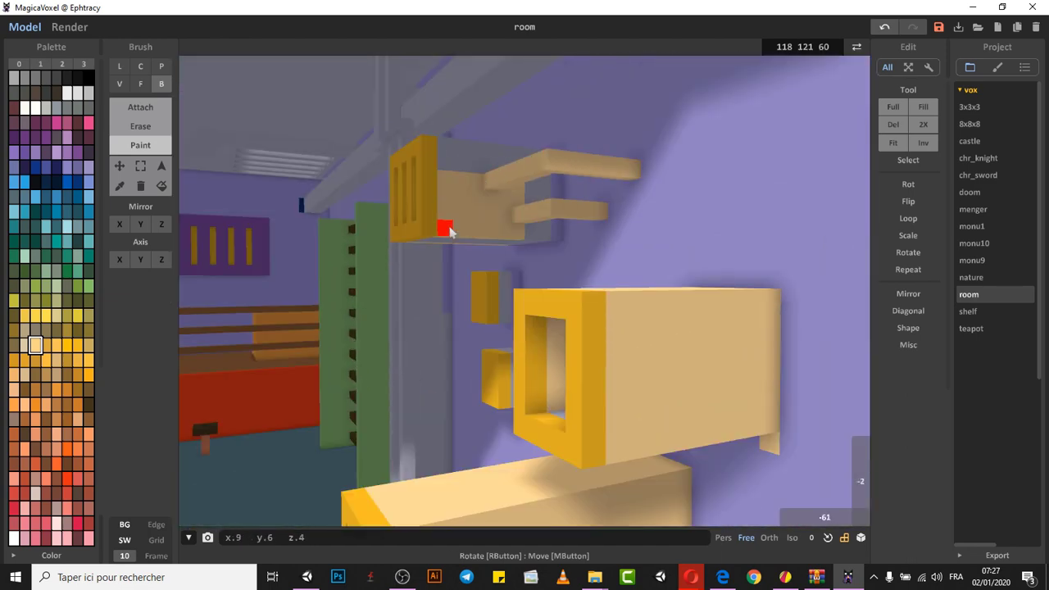
pyautogui.scroll(4, 546, 238)
pyautogui.moveTo(551, 197); pyautogui.dragTo(305, 187)
# - Sample the platform's brown and paint the leftover grey floor beside the orange box
pyautogui.scroll(-8, 582, 304)
pyautogui.moveTo(581, 304); pyautogui.dragTo(621, 290, button='right')
pyautogui.scroll(5, 621, 290)
pyautogui.click(123, 189)
pyautogui.click(623, 361)
pyautogui.scroll(5, 656, 352)
pyautogui.moveTo(778, 339); pyautogui.dragTo(714, 326, button='right')
pyautogui.moveTo(712, 325); pyautogui.dragTo(845, 500)
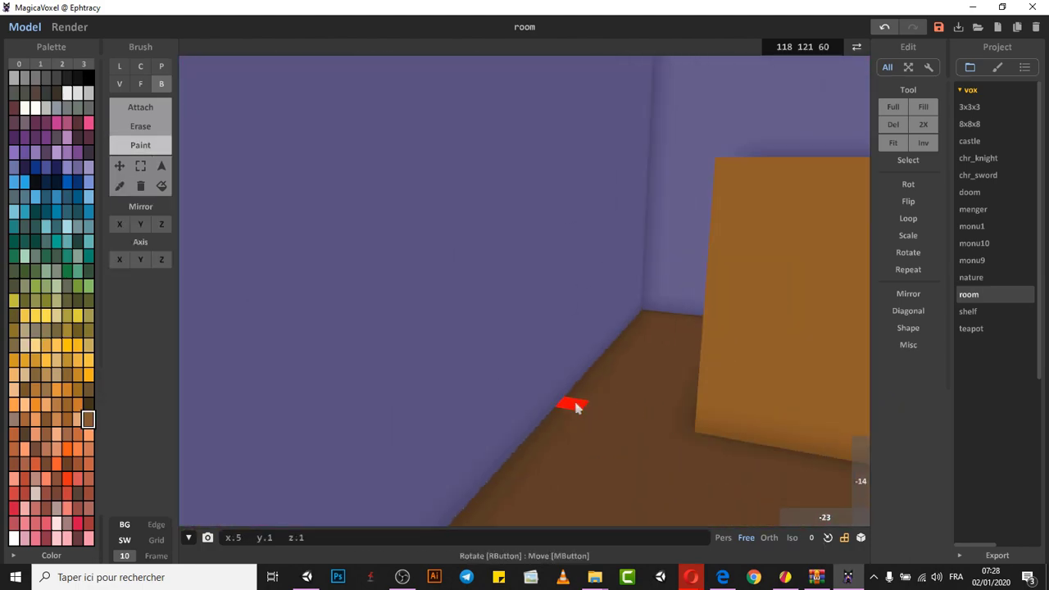
# - Sample orange from the room and paint the long beams under the ceiling's front edge
pyautogui.scroll(-10, 583, 408)
pyautogui.moveTo(583, 408); pyautogui.dragTo(667, 402, button='right')
pyautogui.moveTo(667, 402); pyautogui.dragTo(661, 500, button='middle')
pyautogui.click(120, 187)
pyautogui.click(246, 348)
pyautogui.moveTo(243, 269); pyautogui.dragTo(395, 319, button='middle')
pyautogui.moveTo(322, 316); pyautogui.dragTo(656, 322)
pyautogui.moveTo(661, 344); pyautogui.dragTo(455, 323, button='middle')
pyautogui.moveTo(447, 300); pyautogui.dragTo(686, 307)
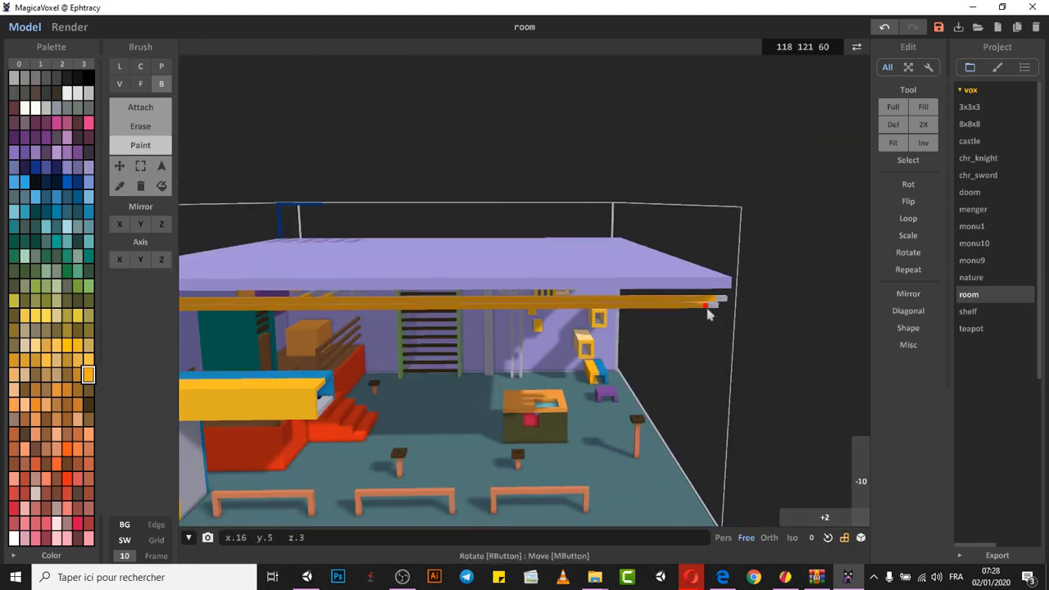
# - Paint the remaining grey undersides of the long ceiling beams orange from inside the room
pyautogui.scroll(10, 551, 276)
pyautogui.scroll(-4, 551, 275)
pyautogui.scroll(-5, 562, 363)
pyautogui.moveTo(287, 173); pyautogui.dragTo(508, 246, button='right')
pyautogui.click(437, 62)
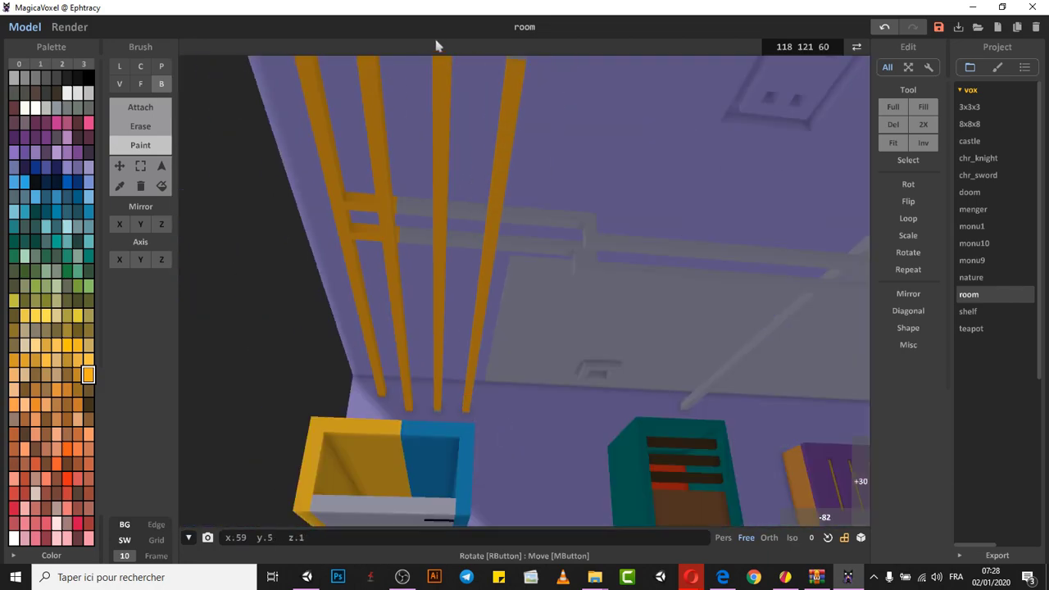
pyautogui.moveTo(439, 50); pyautogui.dragTo(497, 246, button='right')
pyautogui.moveTo(497, 246); pyautogui.dragTo(487, 46)
pyautogui.moveTo(487, 47)
pyautogui.mouseDown(button='right')
pyautogui.moveTo(478, 459)
pyautogui.moveTo(632, 503)
pyautogui.moveTo(603, 328)
pyautogui.mouseUp(button='right')
# - Sample the hollow beam's blue and paint the blue side of its underside and support column
pyautogui.click(121, 187)
pyautogui.click(515, 205)
pyautogui.click(140, 145)
pyautogui.moveTo(384, 134); pyautogui.dragTo(504, 452)
pyautogui.moveTo(503, 452); pyautogui.dragTo(488, 492, button='right')
pyautogui.scroll(-3, 488, 410)
pyautogui.moveTo(468, 349); pyautogui.dragTo(459, 351)
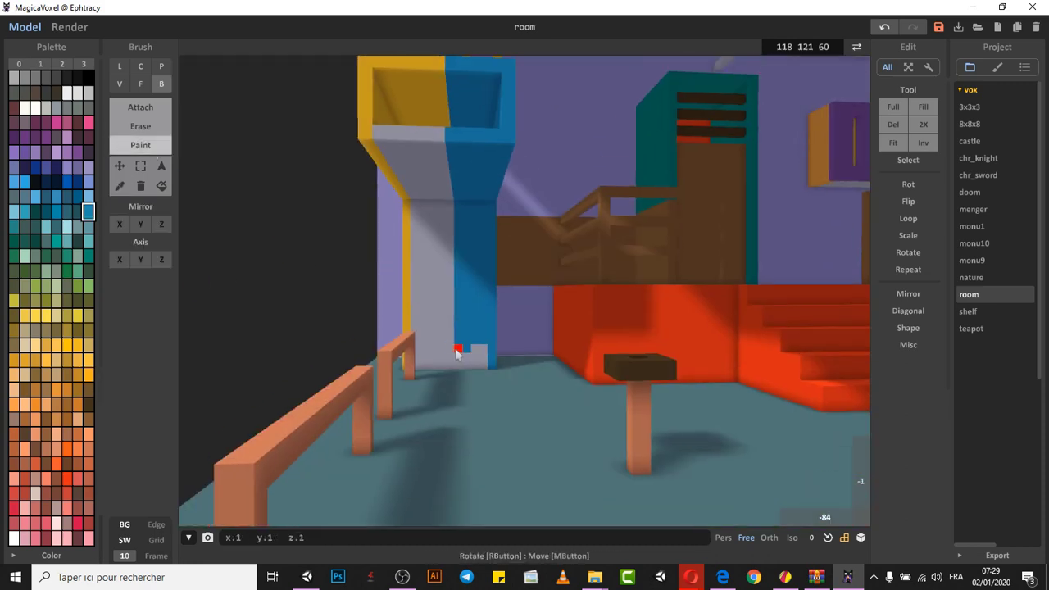
# - Sample the salmon of the front railing and repaint the small yellow railing beside the support column with it
pyautogui.keyDown('alt'); pyautogui.click(361, 419); pyautogui.keyUp('alt')
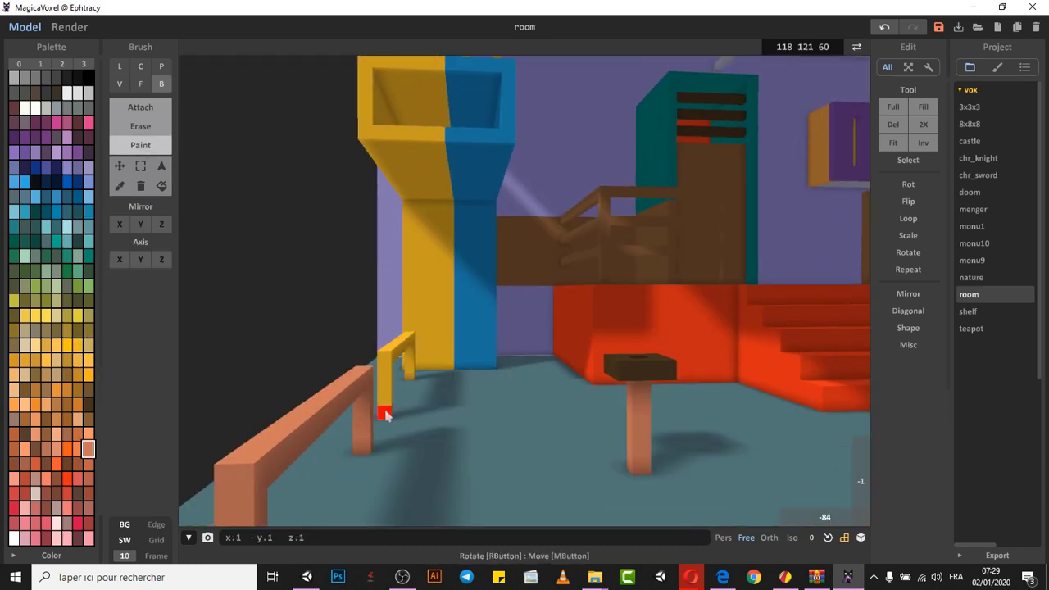
pyautogui.scroll(-3, 415, 347)
pyautogui.moveTo(442, 253); pyautogui.dragTo(485, 291, button='right')
pyautogui.scroll(-2, 485, 291)
pyautogui.moveTo(322, 273)
pyautogui.mouseDown()
pyautogui.moveTo(552, 502)
pyautogui.moveTo(612, 488)
pyautogui.mouseUp()
# - Paint the floor's railing side pink and its front strip mauve
pyautogui.click(67, 524)
pyautogui.scroll(3, 525, 282)
pyautogui.moveTo(419, 280)
pyautogui.mouseDown()
pyautogui.moveTo(598, 412)
pyautogui.moveTo(808, 402)
pyautogui.moveTo(860, 436)
pyautogui.mouseUp()
pyautogui.scroll(-3, 621, 435)
pyautogui.moveTo(548, 416); pyautogui.dragTo(946, 421)
pyautogui.moveTo(525, 447); pyautogui.dragTo(724, 423, button='right')
pyautogui.moveTo(438, 427); pyautogui.dragTo(643, 393)
# - Pick orange from the palette and paint the fixtures hanging under the ceiling
pyautogui.scroll(3, 643, 392)
pyautogui.moveTo(631, 393); pyautogui.dragTo(389, 386, button='right')
pyautogui.scroll(-3, 432, 281)
pyautogui.scroll(3, 434, 287)
pyautogui.click(88, 375)
pyautogui.moveTo(450, 348); pyautogui.dragTo(323, 245, button='right')
pyautogui.scroll(2, 464, 273)
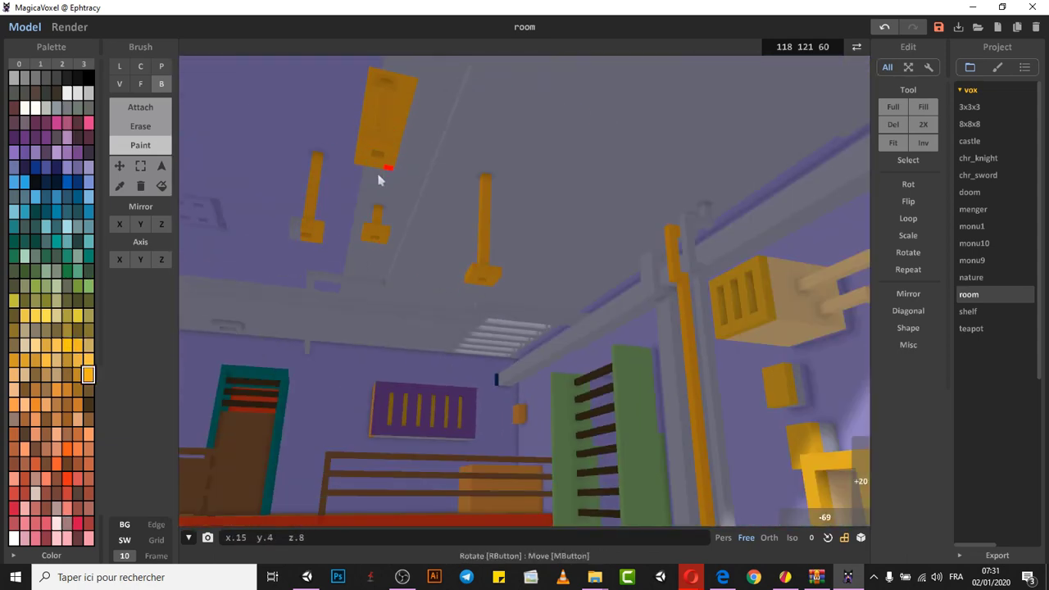
# - Pick lilac from the palette and paint the grey ceiling above the orange beams
pyautogui.moveTo(354, 194); pyautogui.dragTo(263, 217, button='right')
pyautogui.click(89, 152)
pyautogui.scroll(-3, 459, 303)
pyautogui.moveTo(468, 304); pyautogui.dragTo(489, 238, button='right')
pyautogui.moveTo(488, 228)
pyautogui.mouseDown()
pyautogui.moveTo(608, 483)
pyautogui.moveTo(664, 466)
pyautogui.mouseUp()
pyautogui.moveTo(664, 469); pyautogui.dragTo(703, 258, button='right')
# - Paint the long beam above the wall shelves green and undo the last stroke
pyautogui.keyDown('alt'); pyautogui.click(712, 238); pyautogui.keyUp('alt')
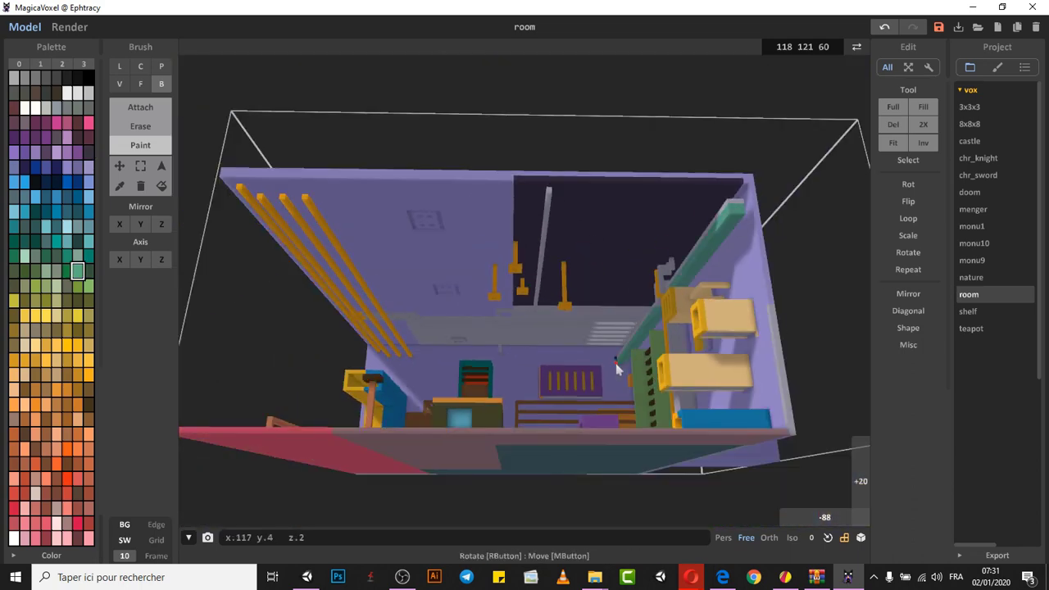
pyautogui.hotkey('ctrl', 'z')
# - Switch to the orthographic camera, show the view cube and try its preset view directions on the room
pyautogui.moveTo(725, 223); pyautogui.dragTo(738, 496, button='right')
pyautogui.click(771, 539)
pyautogui.click(861, 538)
pyautogui.click(808, 490)
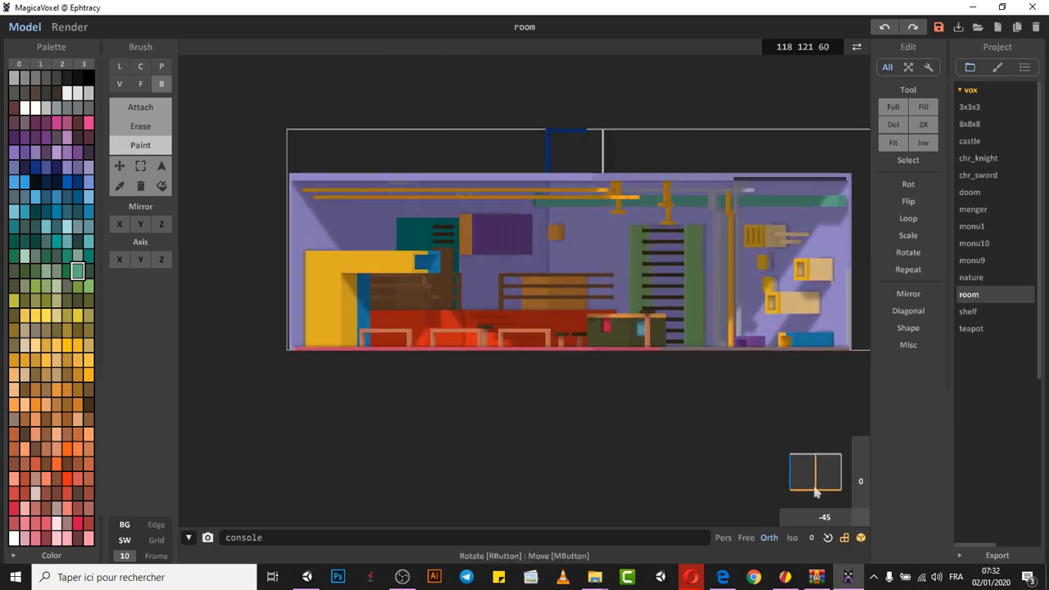
pyautogui.click(814, 483)
pyautogui.click(816, 482)
pyautogui.click(818, 497)
pyautogui.click(817, 502)
pyautogui.scroll(3, 667, 448)
pyautogui.moveTo(667, 447); pyautogui.dragTo(694, 377, button='right')
pyautogui.scroll(-3, 563, 368)
pyautogui.scroll(2, 566, 369)
# - Switch to the isometric camera and set the brush to Erase
pyautogui.click(793, 539)
pyautogui.moveTo(688, 435)
pyautogui.mouseDown(button='right')
pyautogui.moveTo(601, 441)
pyautogui.moveTo(697, 440)
pyautogui.mouseUp(button='right')
pyautogui.scroll(-3, 697, 440)
pyautogui.click(141, 127)
pyautogui.moveTo(428, 154)
pyautogui.mouseDown()
pyautogui.moveTo(467, 176)
pyautogui.moveTo(602, 114)
pyautogui.mouseUp()
pyautogui.moveTo(605, 117); pyautogui.dragTo(578, 238)
pyautogui.hotkey('ctrl', 'z')
pyautogui.hotkey('ctrl', 'z')
# - Erase the roof section above the long orange ceiling beams with the box brush
pyautogui.moveTo(539, 191); pyautogui.dragTo(631, 191)
pyautogui.scroll(3, 583, 234)
pyautogui.moveTo(583, 238); pyautogui.dragTo(636, 240, button='right')
pyautogui.scroll(-2, 607, 180)
pyautogui.moveTo(637, 362); pyautogui.dragTo(579, 293, button='right')
# - Switch to the Free camera and attach a stepped green box platform on the teal floor
pyautogui.click(746, 538)
pyautogui.moveTo(699, 404); pyautogui.dragTo(688, 448, button='right')
pyautogui.scroll(6, 672, 397)
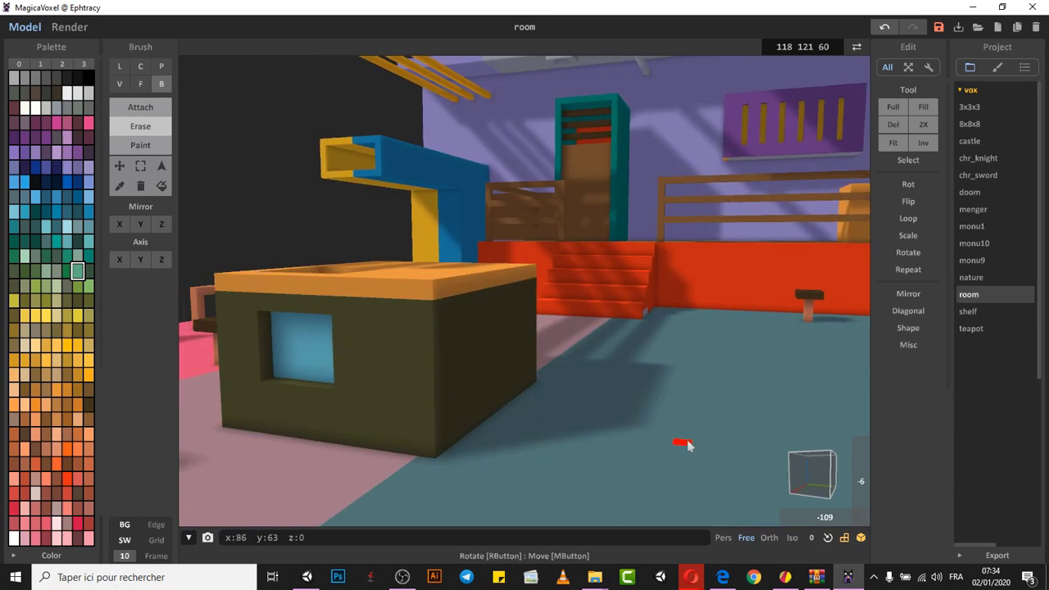
pyautogui.scroll(-10, 716, 348)
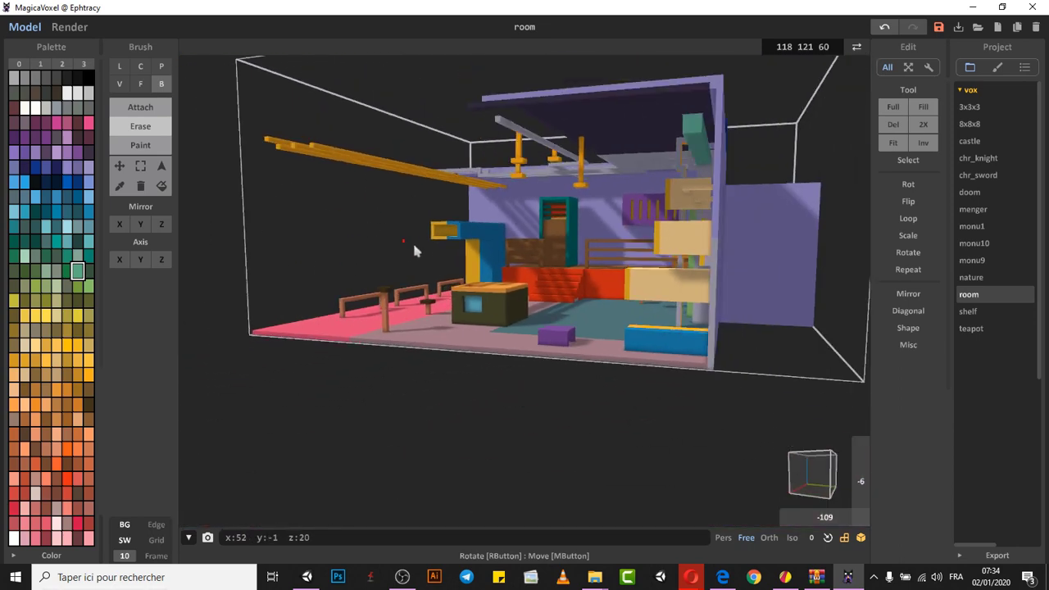
pyautogui.scroll(10, 406, 248)
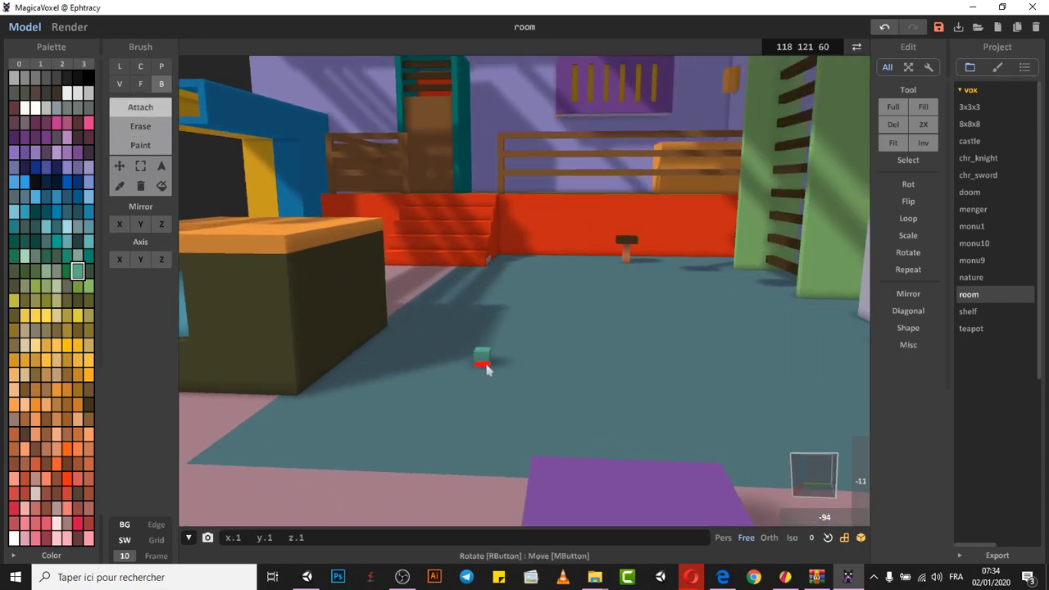
pyautogui.moveTo(572, 310)
pyautogui.mouseDown()
pyautogui.moveTo(621, 323)
pyautogui.moveTo(634, 298)
pyautogui.mouseUp()
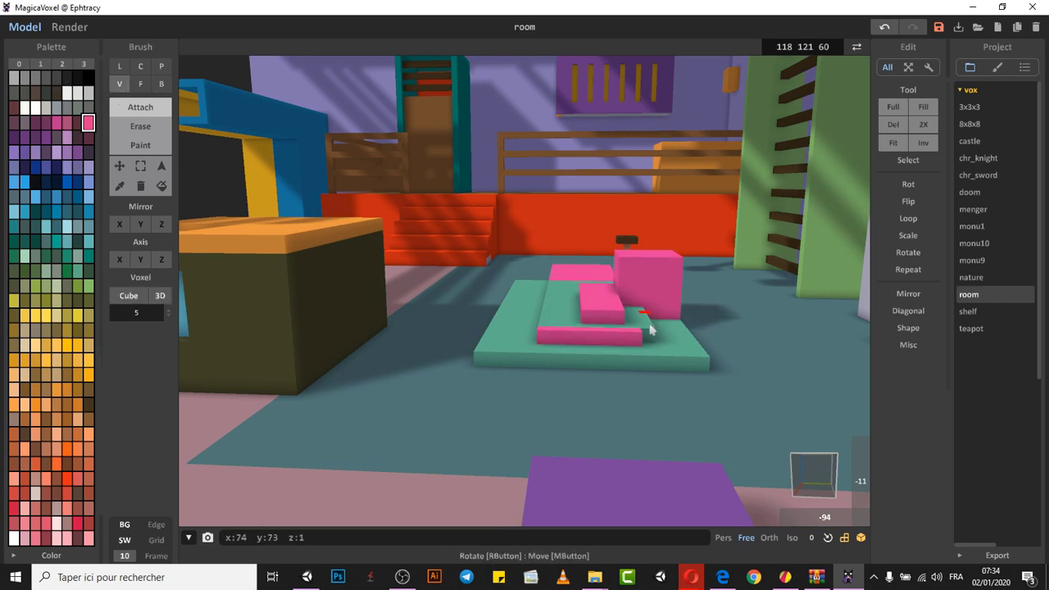
# - Attach pink voxels over the green platform and across the room's front with a 3D cube voxel brush of size 5
pyautogui.moveTo(481, 326)
pyautogui.mouseDown()
pyautogui.moveTo(468, 377)
pyautogui.moveTo(487, 391)
pyautogui.moveTo(684, 398)
pyautogui.moveTo(722, 343)
pyautogui.mouseUp()
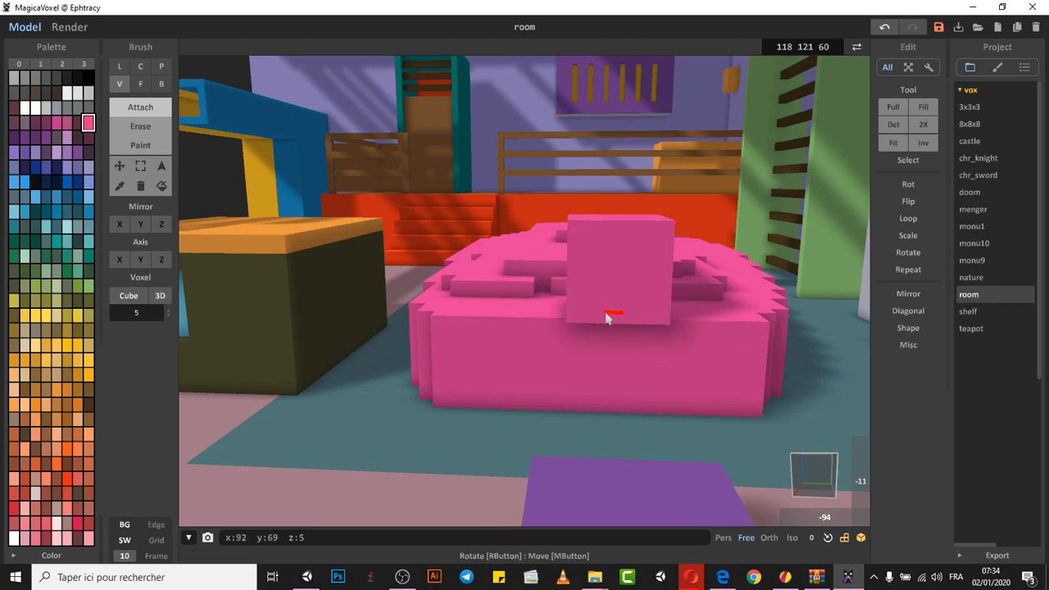
pyautogui.moveTo(609, 318); pyautogui.dragTo(592, 396, button='right')
pyautogui.scroll(-5, 601, 331)
pyautogui.scroll(-7, 605, 332)
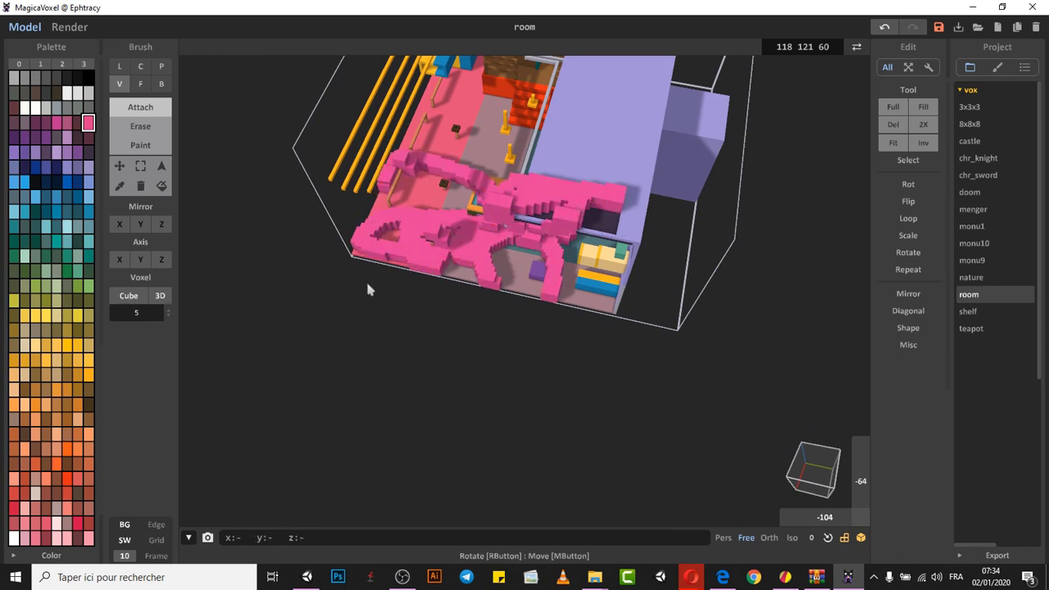
pyautogui.moveTo(366, 287); pyautogui.dragTo(394, 386, button='right')
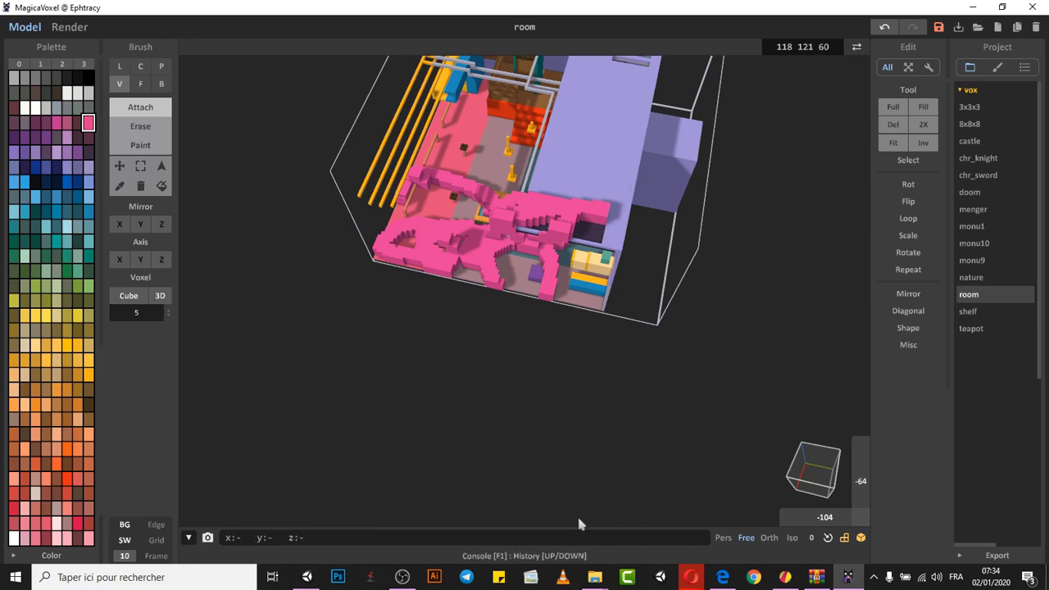